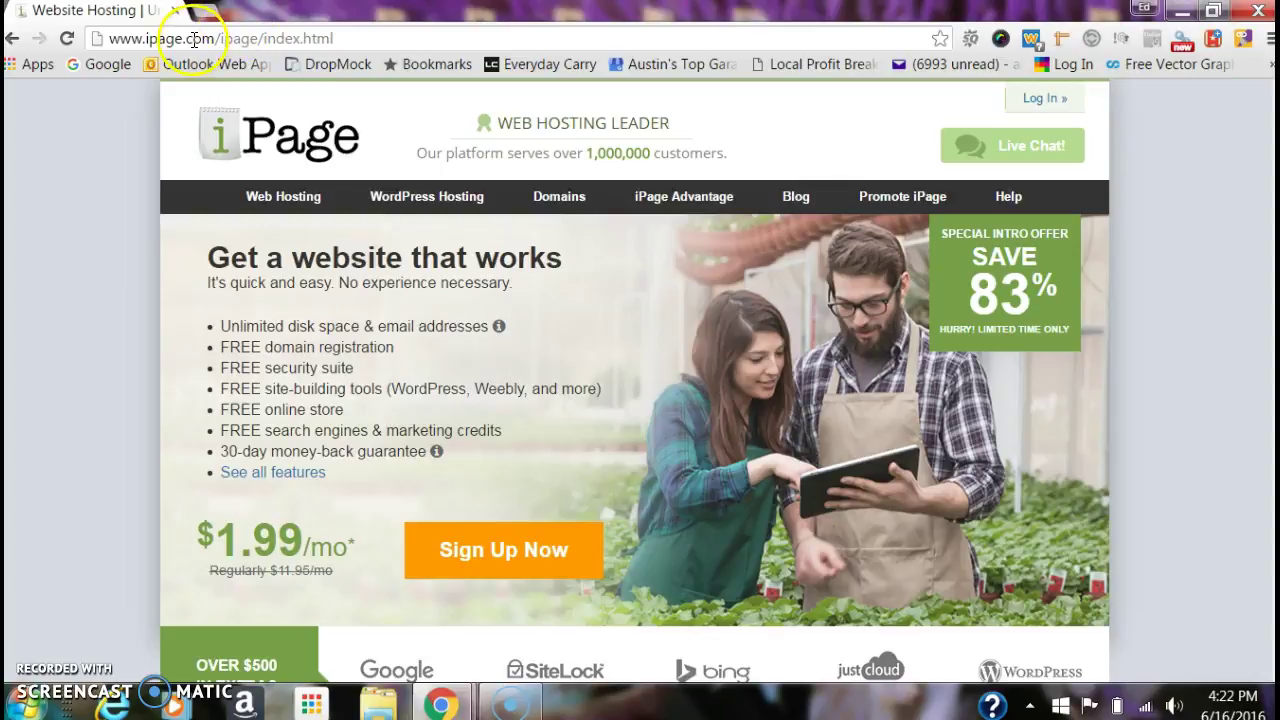
Step: Go to ipage.com and log into the hosting account's control panel with the saved credentials
left_click(342, 37)
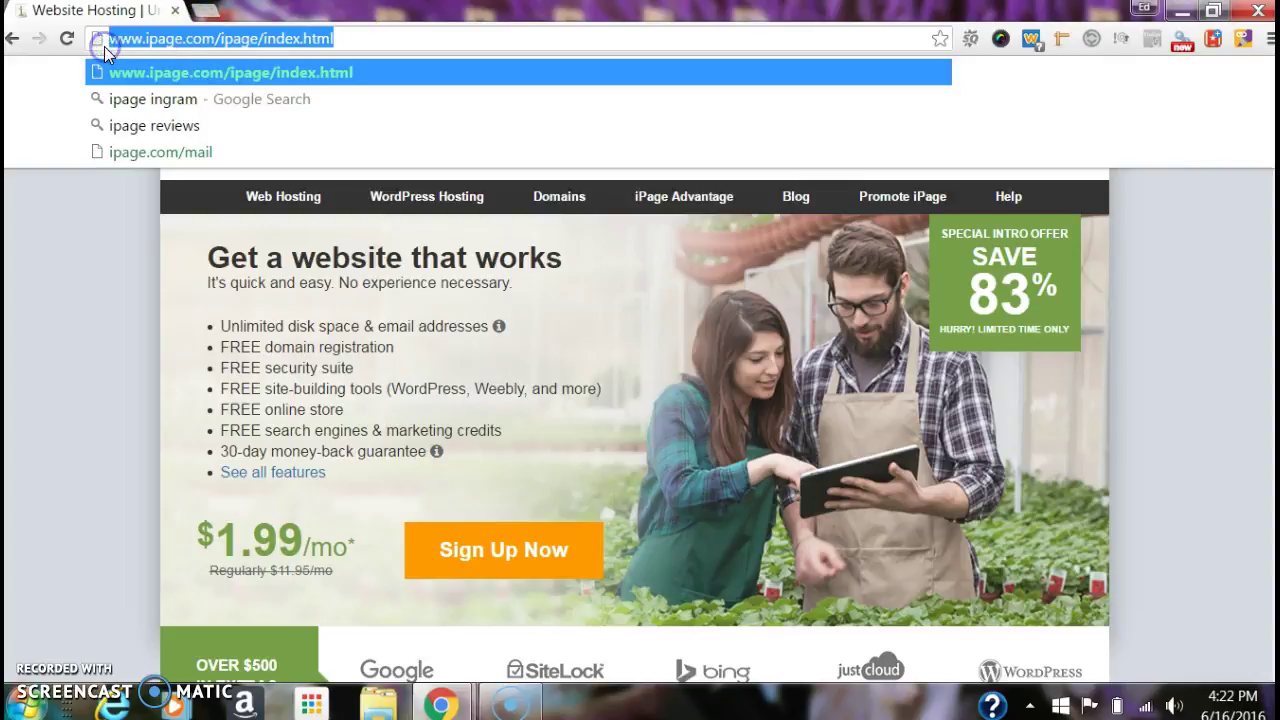
type("ipage.com")
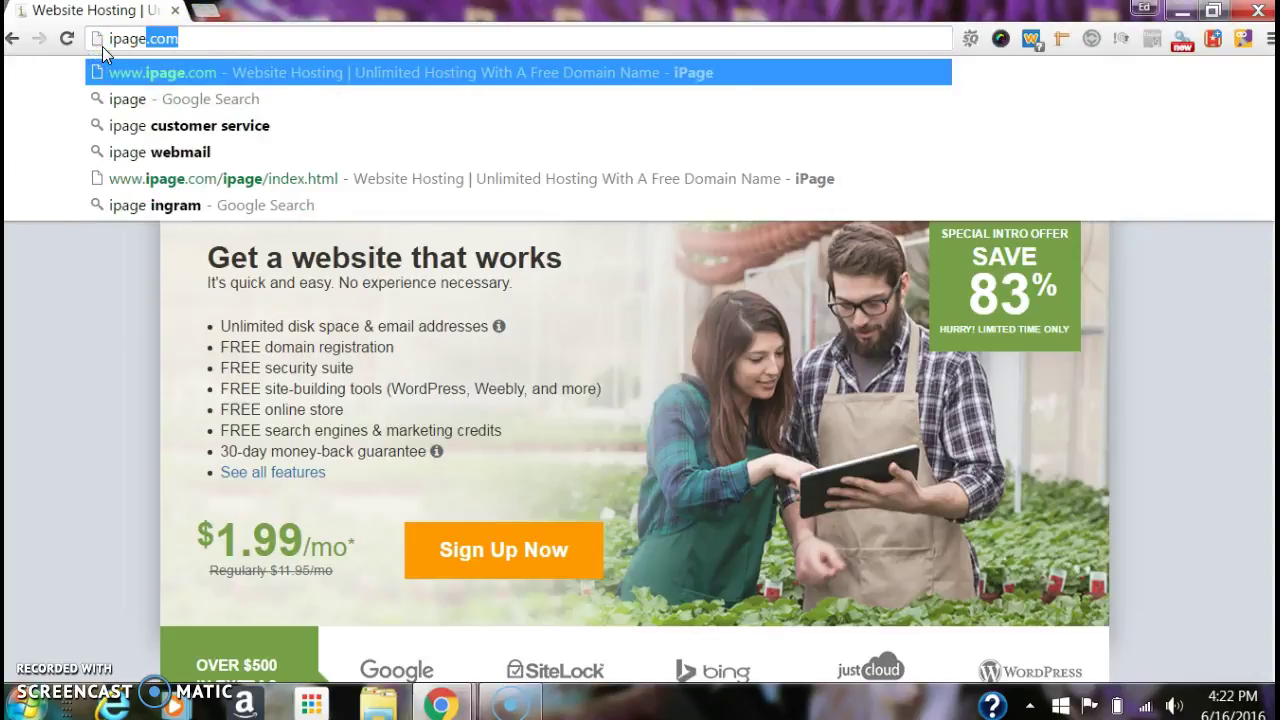
key("Return")
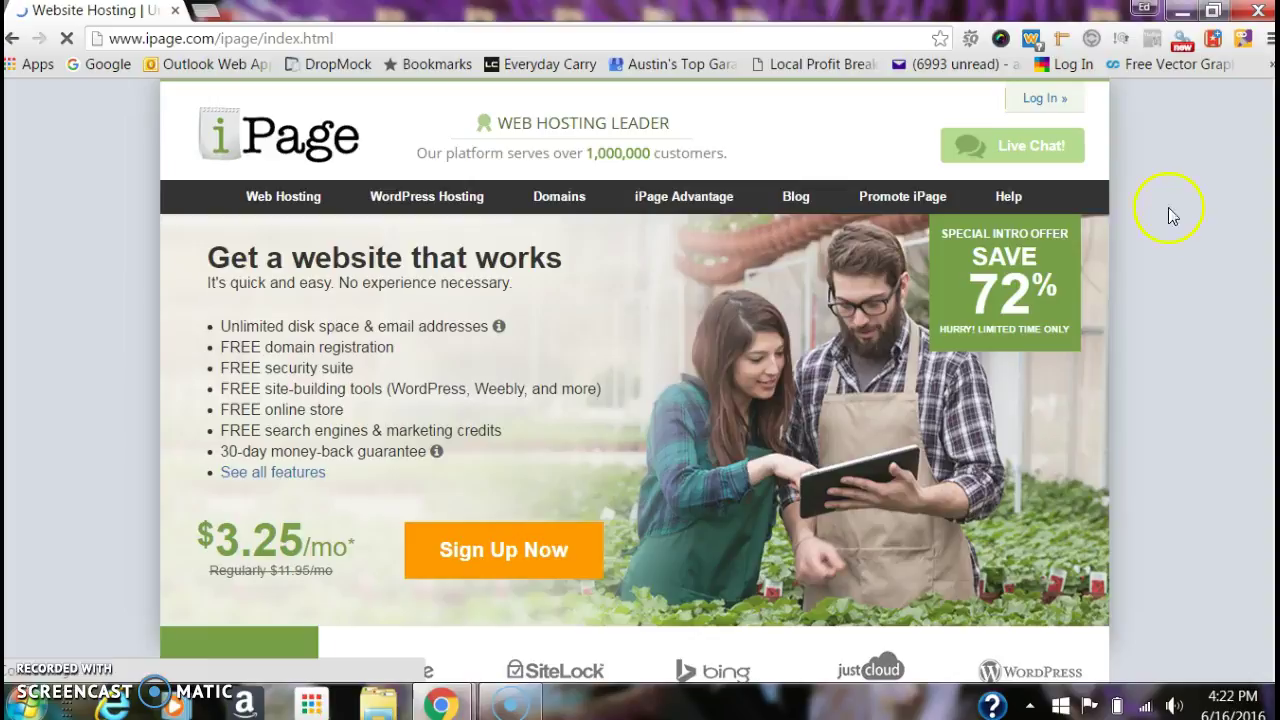
left_click(1035, 98)
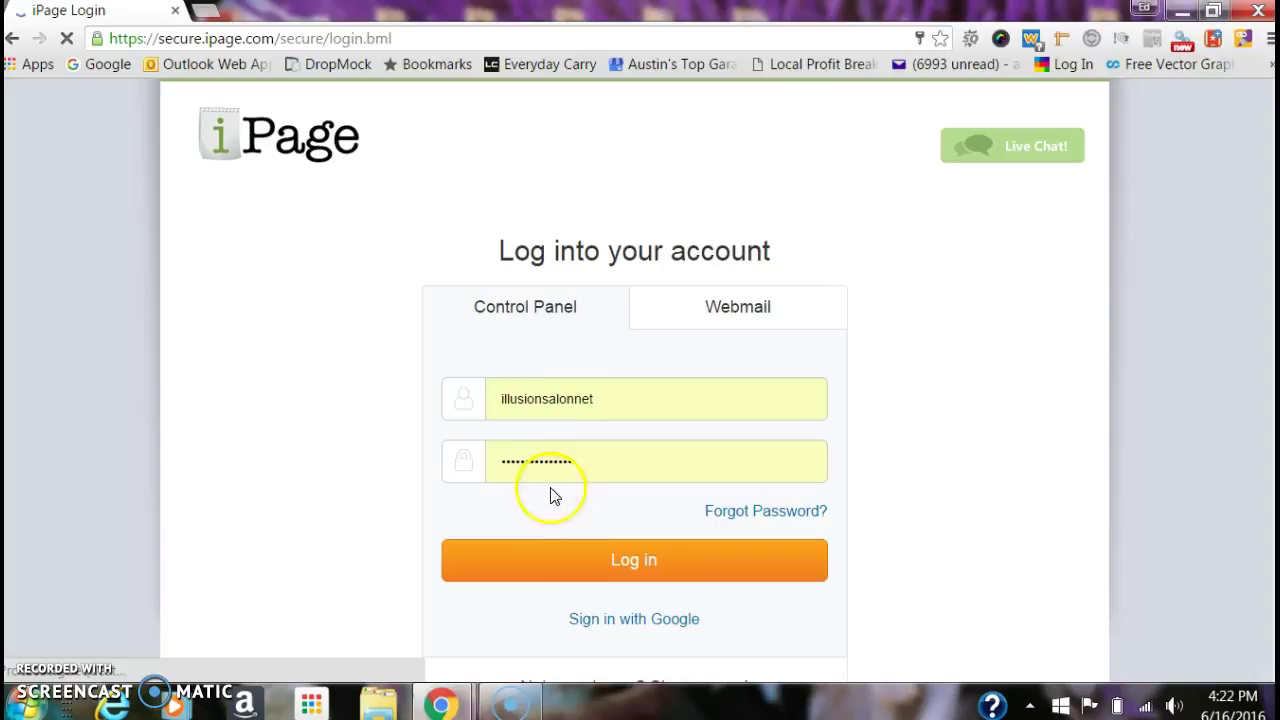
left_click(588, 566)
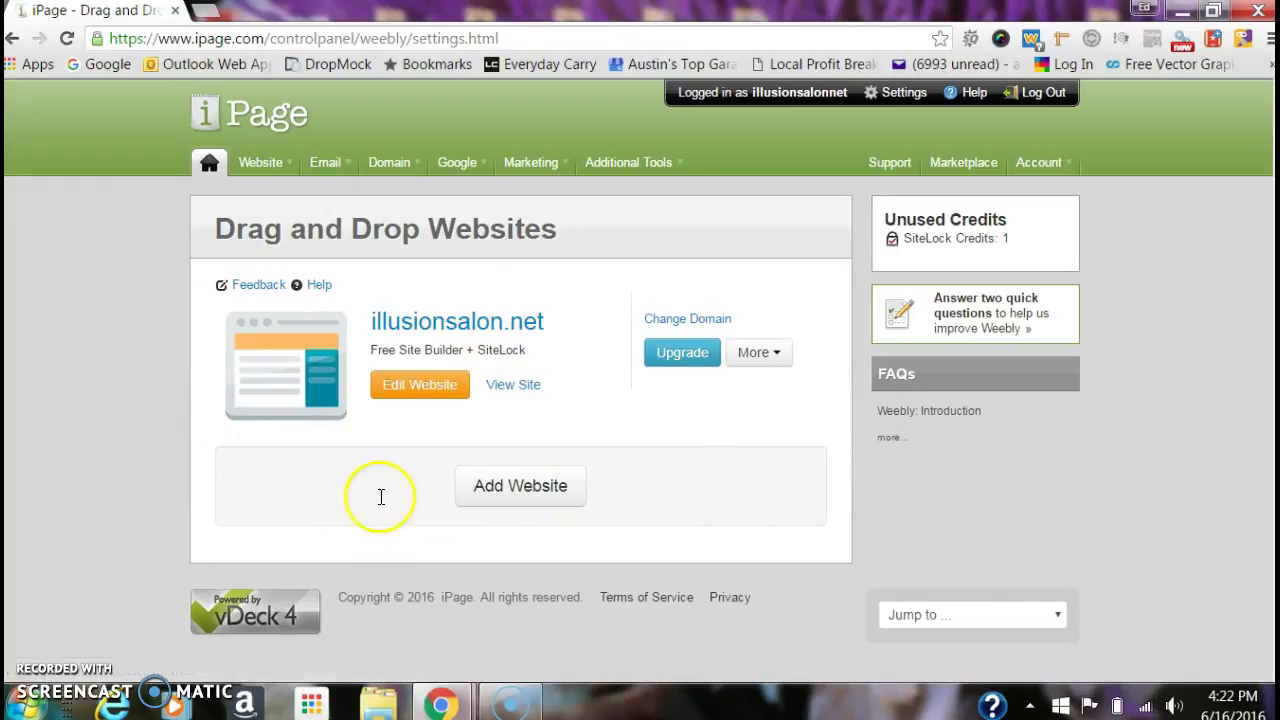
Step: Open the illusionsalon.net website for editing in the Weebly site editor, continuing past the pop-up blocker notice
left_click(433, 388)
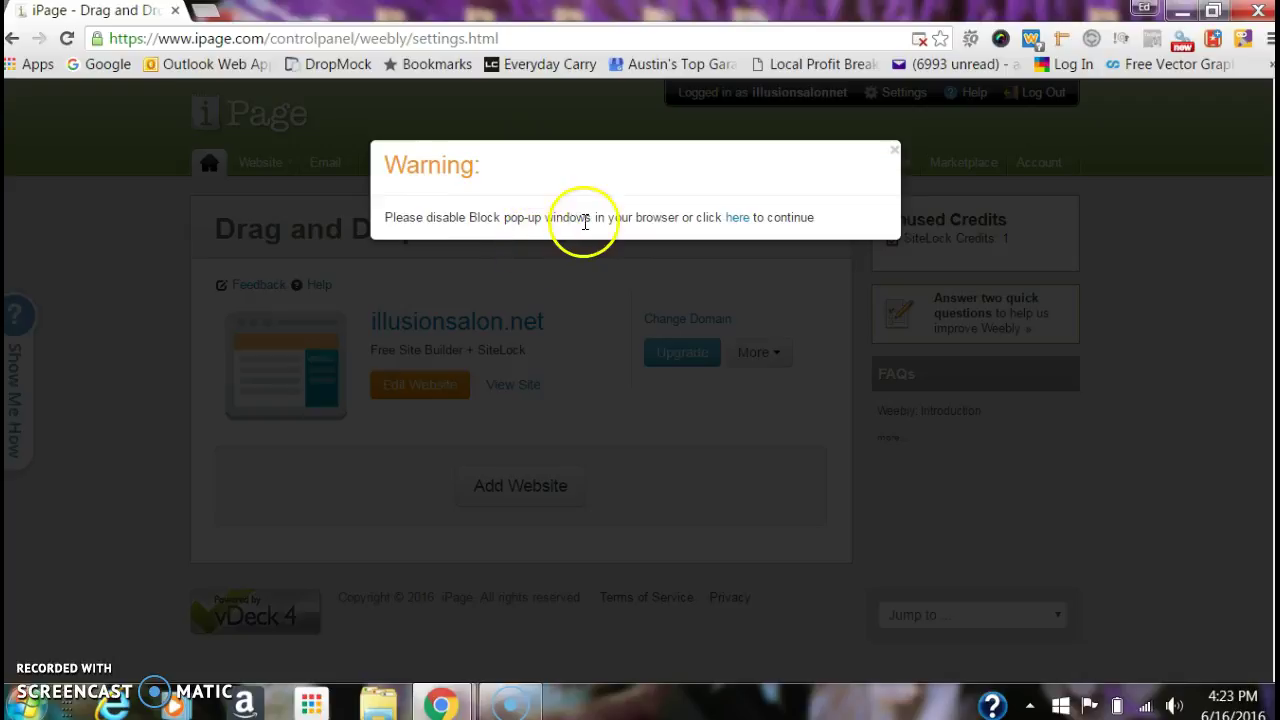
left_click(735, 217)
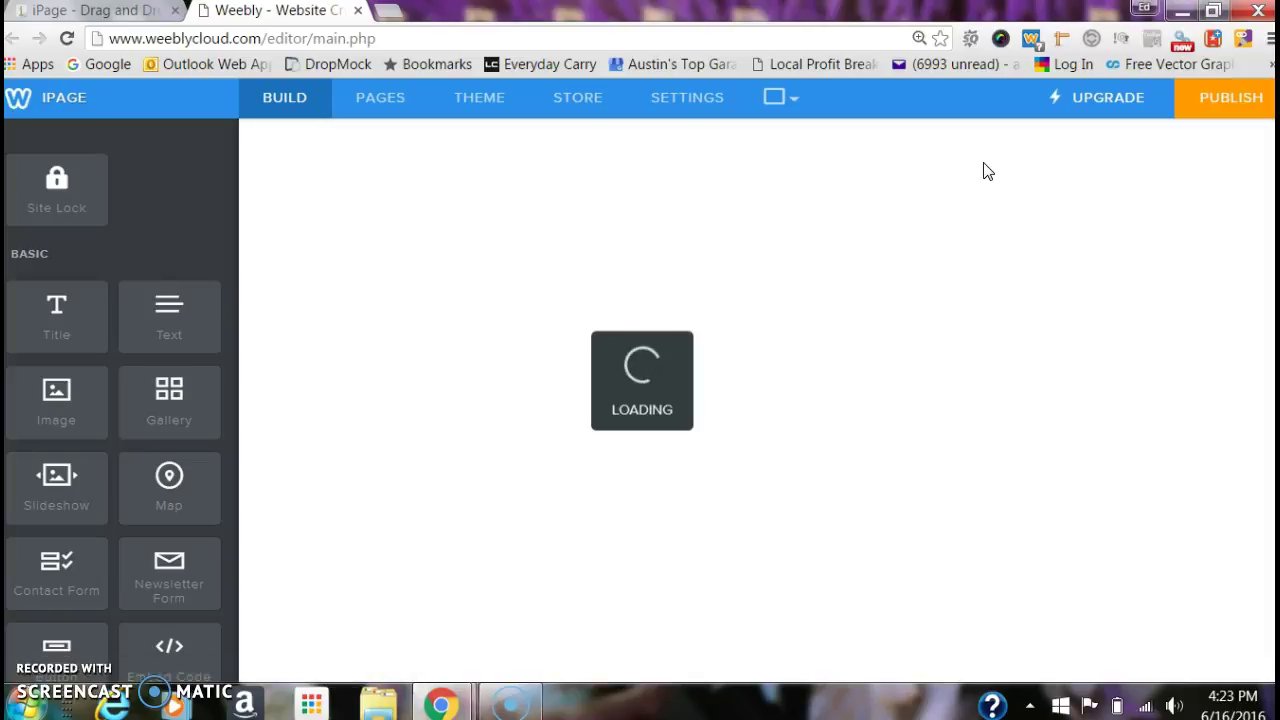
left_click(493, 165)
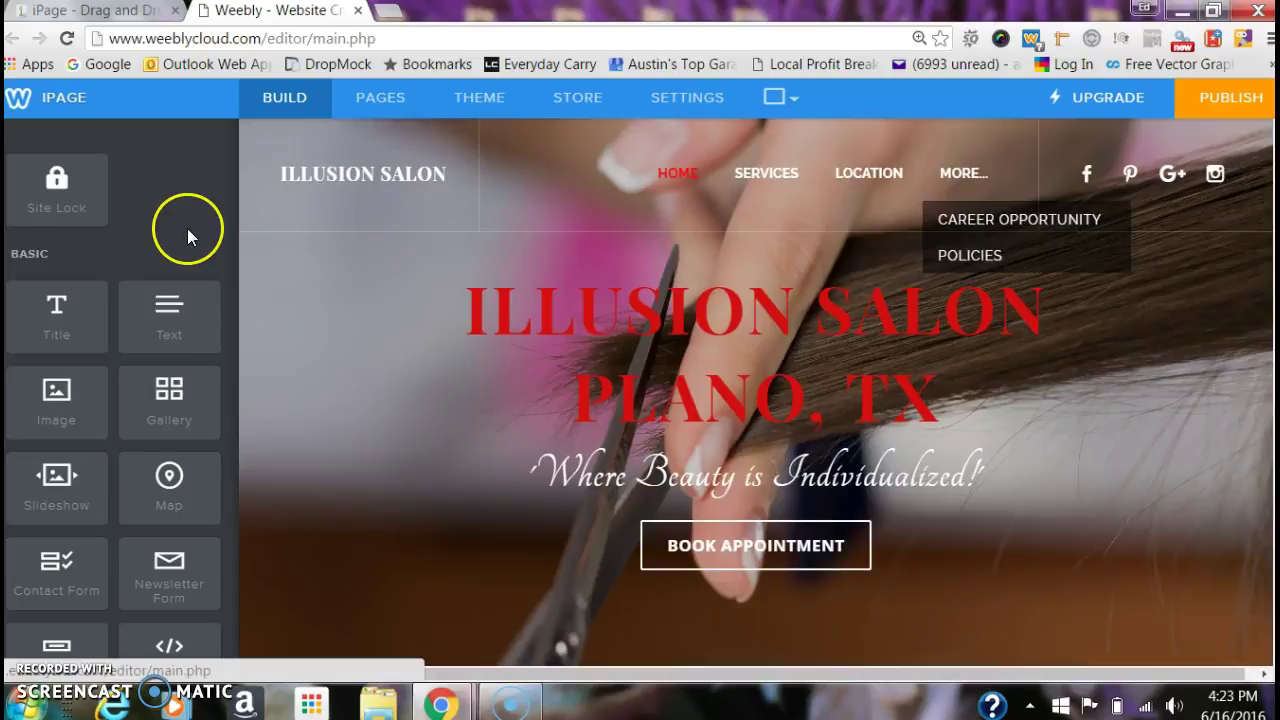
Step: Look through the salon's Home page in the editor, from the header banner down to the media logos and photo section
left_click_drag(163, 322, 166, 325)
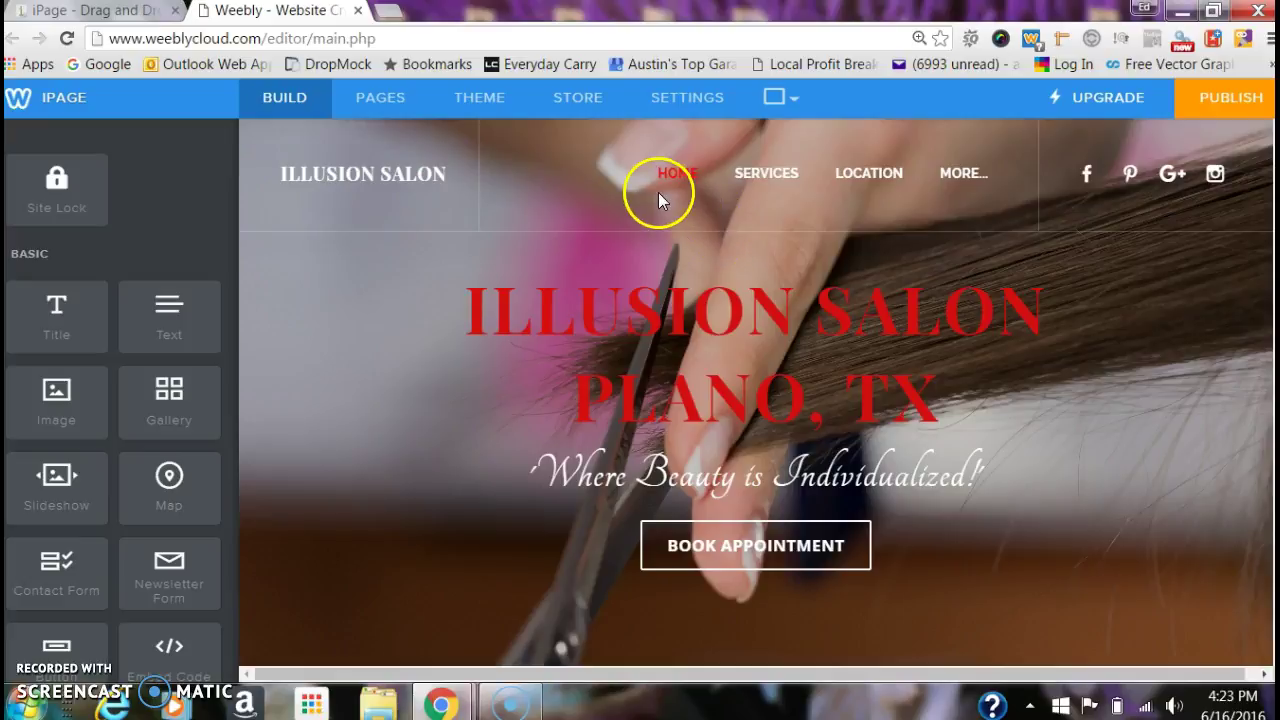
mouse_move(458, 190)
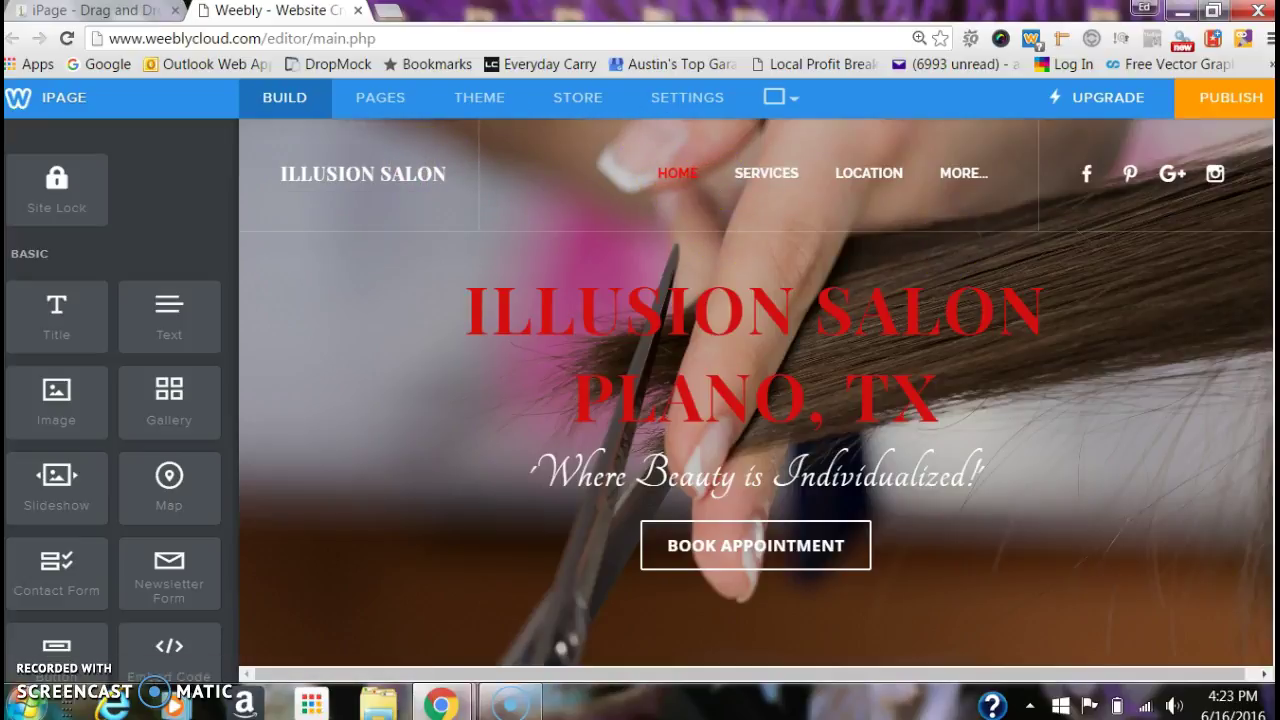
scroll(756, 392, "down", 5)
scroll(756, 392, "up", 4)
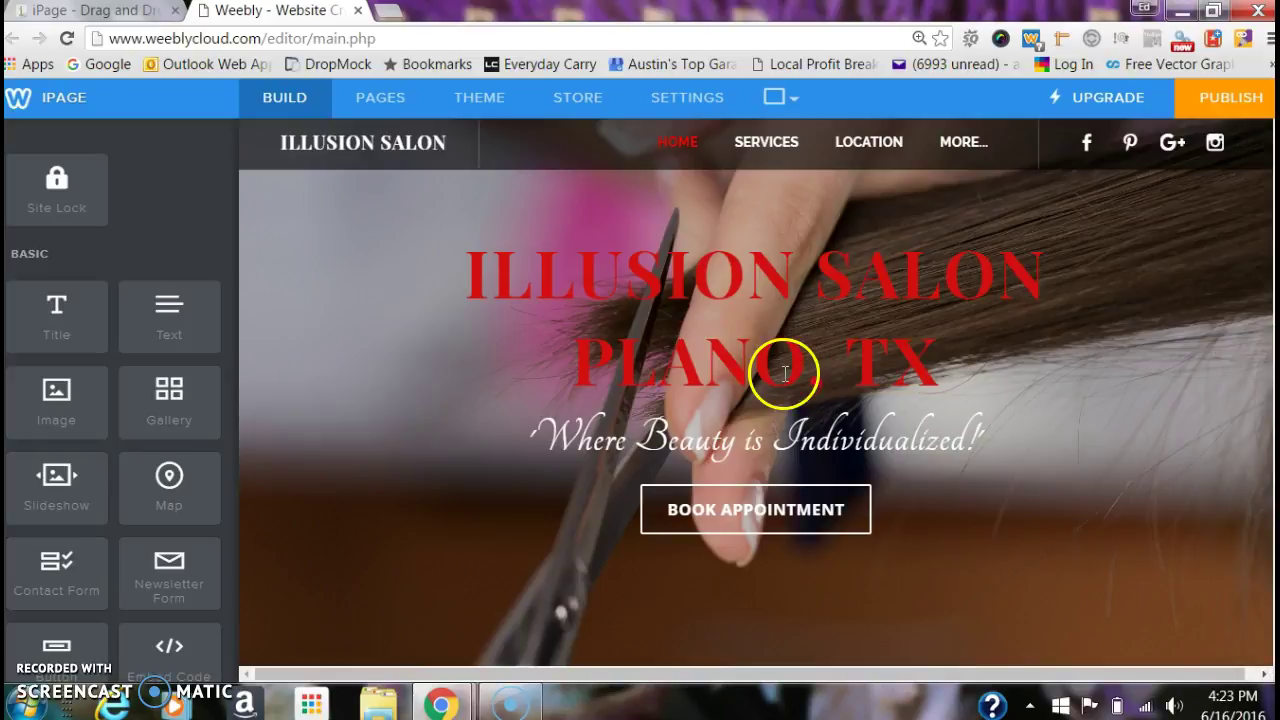
scroll(756, 394, "down", 5)
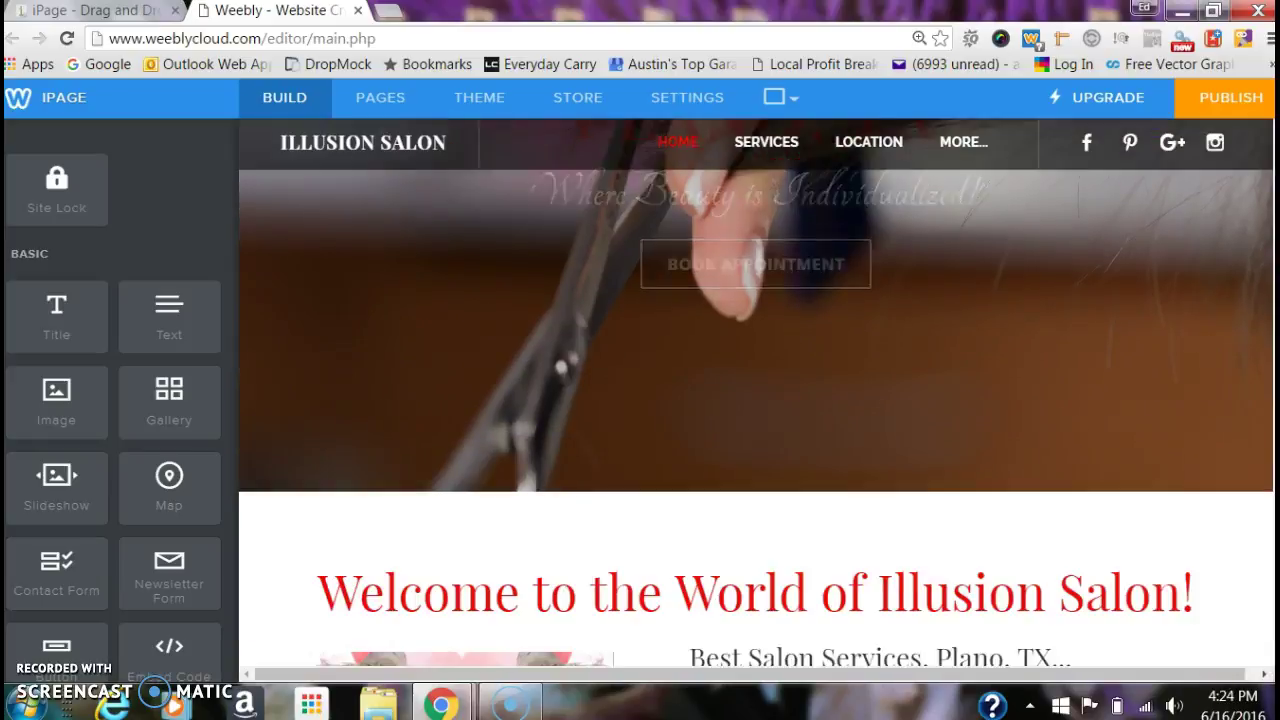
scroll(756, 394, "down", 10)
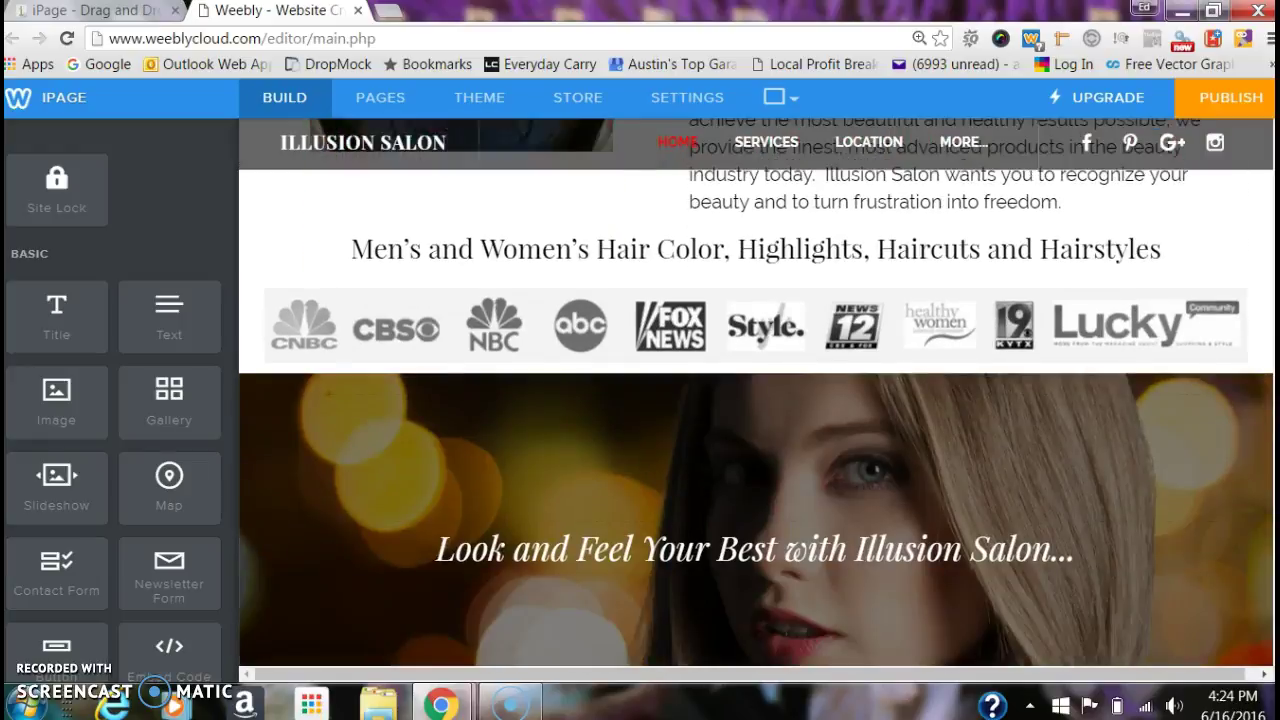
scroll(1268, 156, "up", 15)
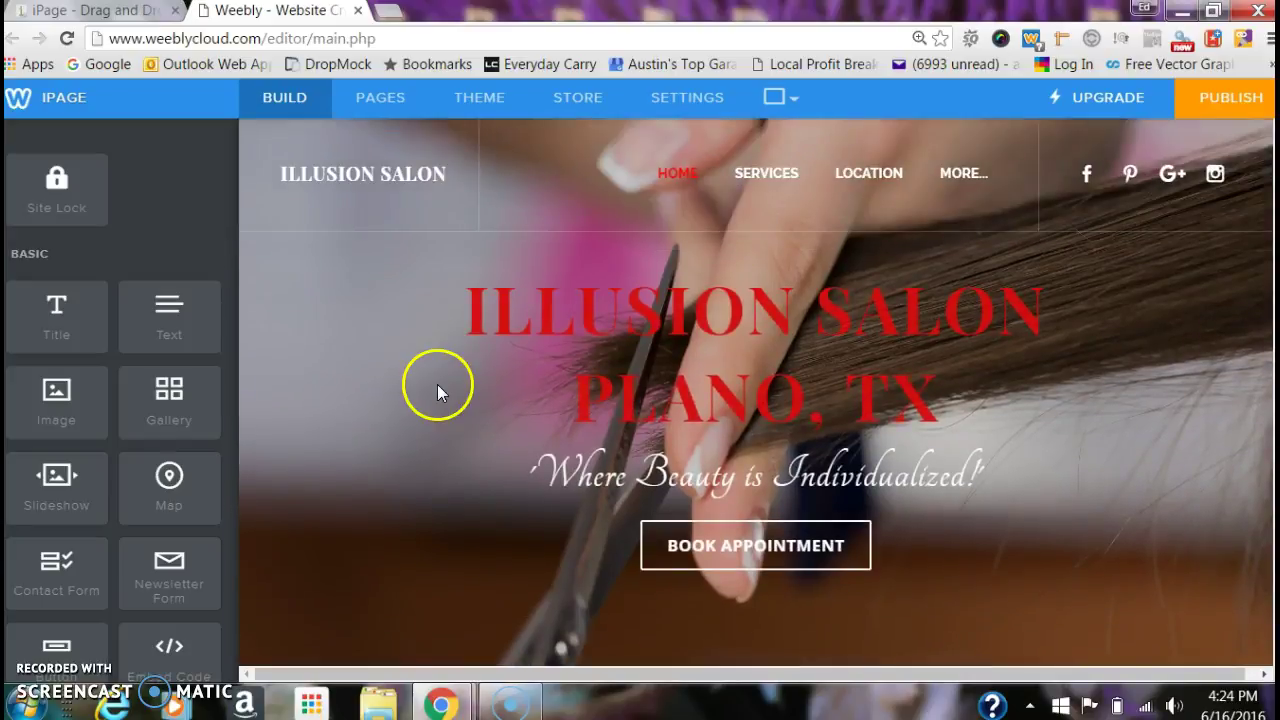
Step: Open the Services page, look through its service and price sections in build mode, and return to the Home page
left_click(381, 99)
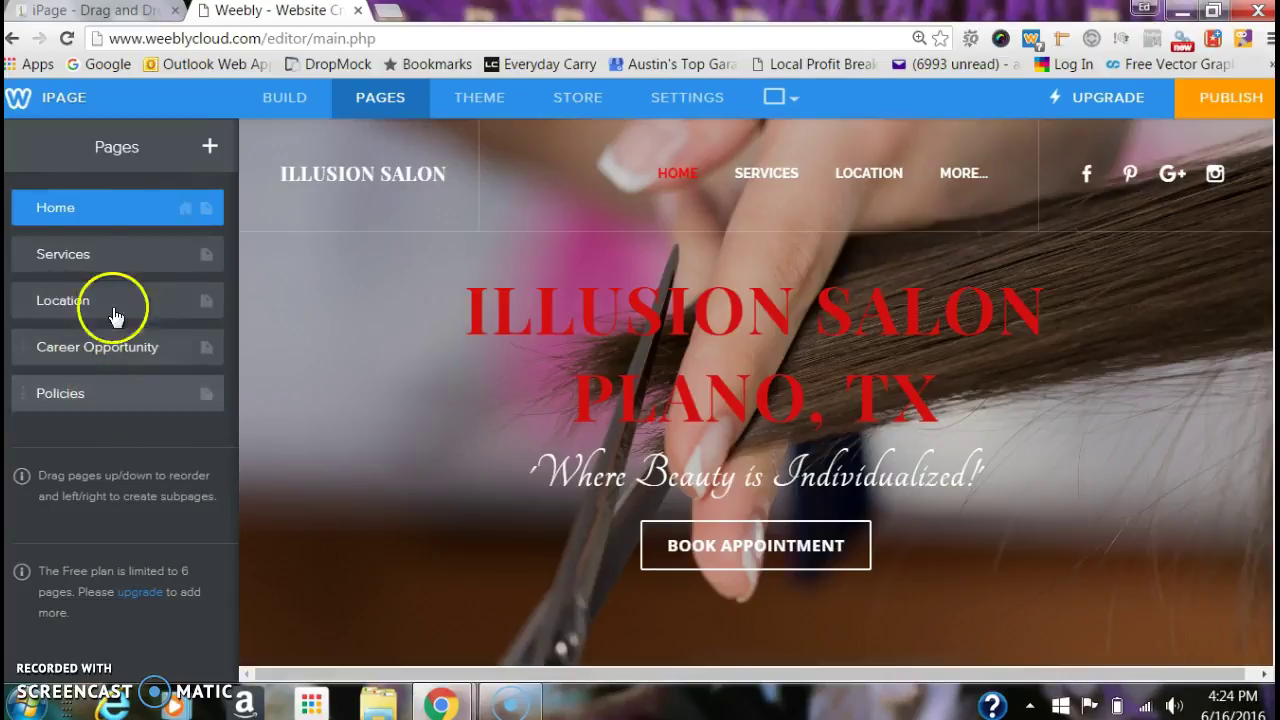
left_click(75, 262)
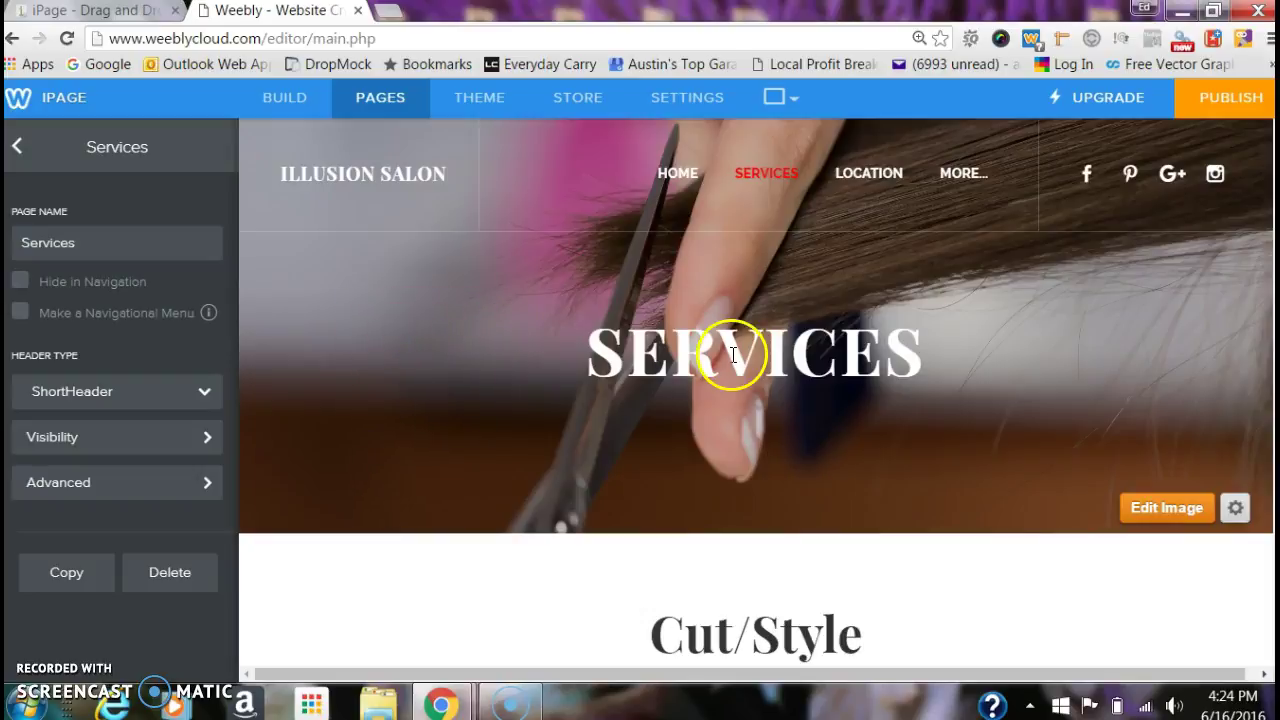
left_click(276, 104)
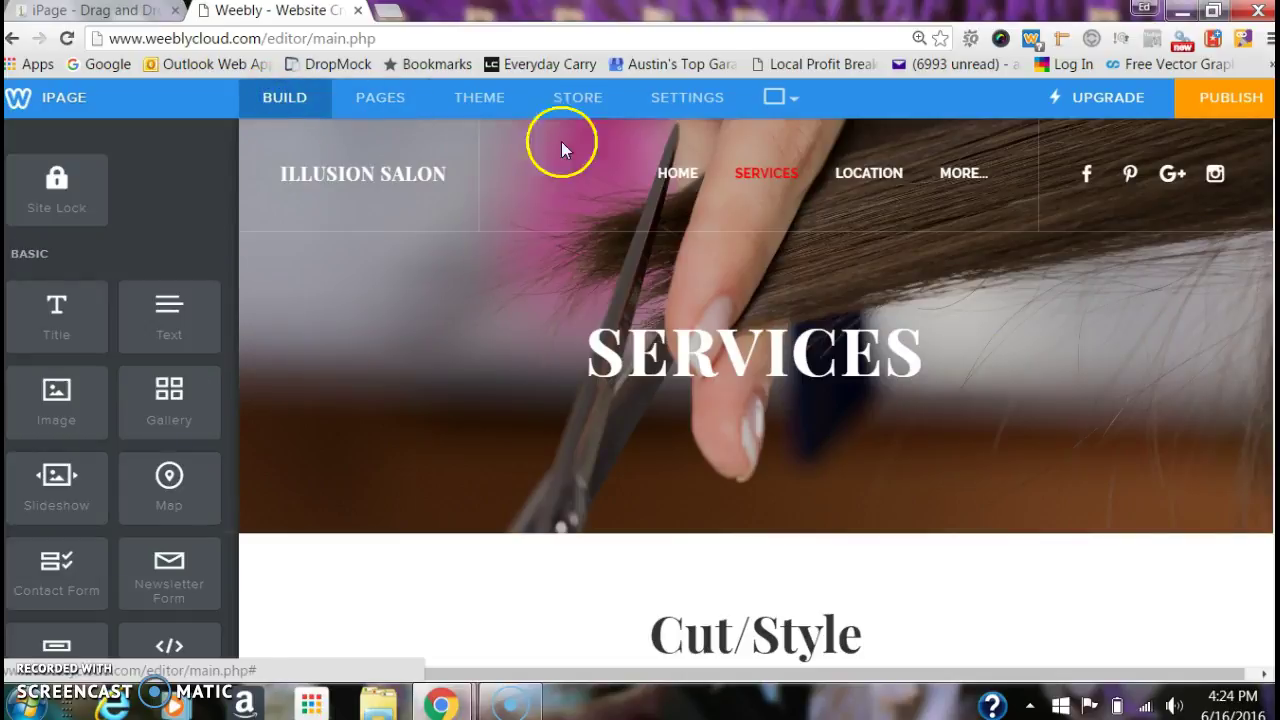
scroll(1266, 316, "down", 10)
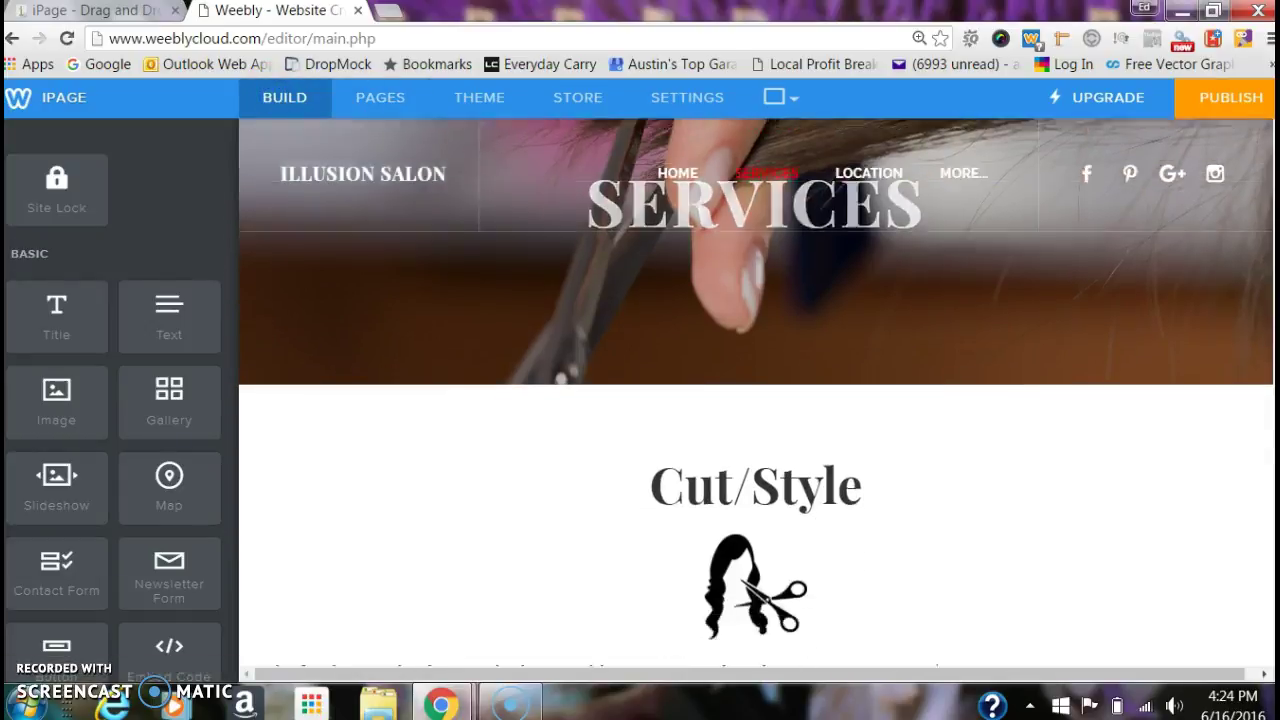
scroll(1266, 316, "down", 8)
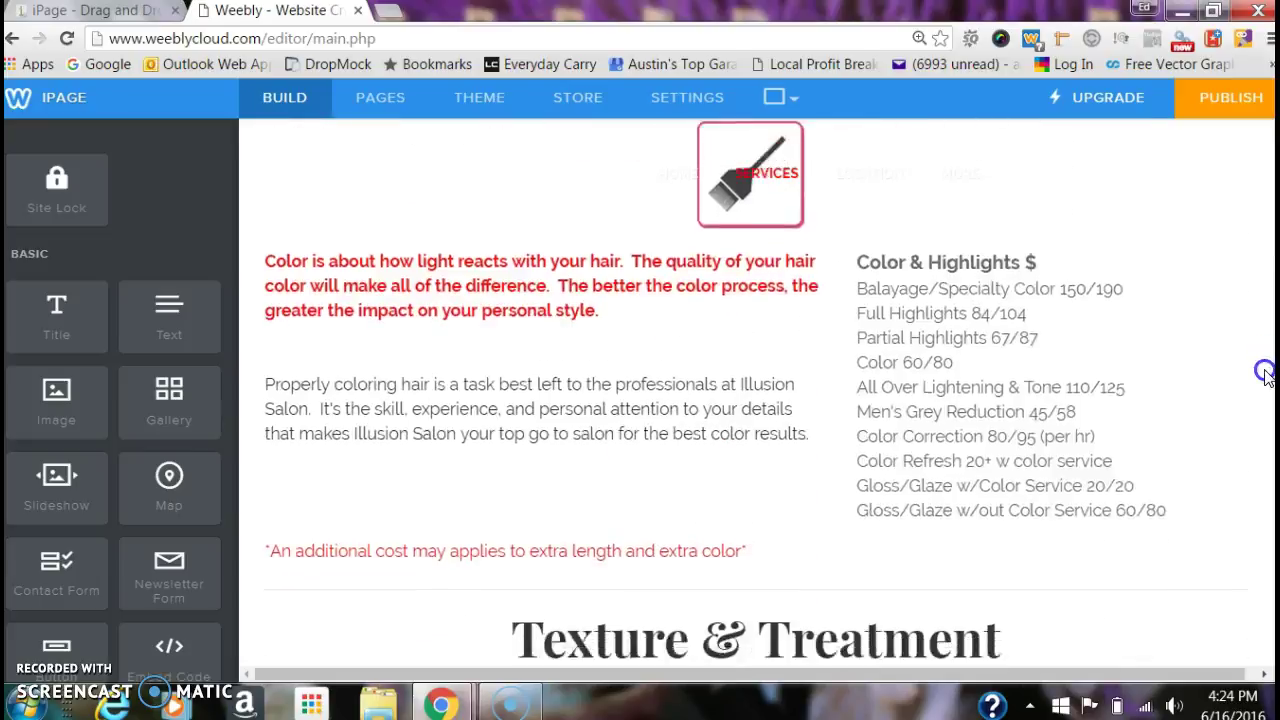
scroll(1266, 316, "up", 5)
scroll(756, 395, "up", 10)
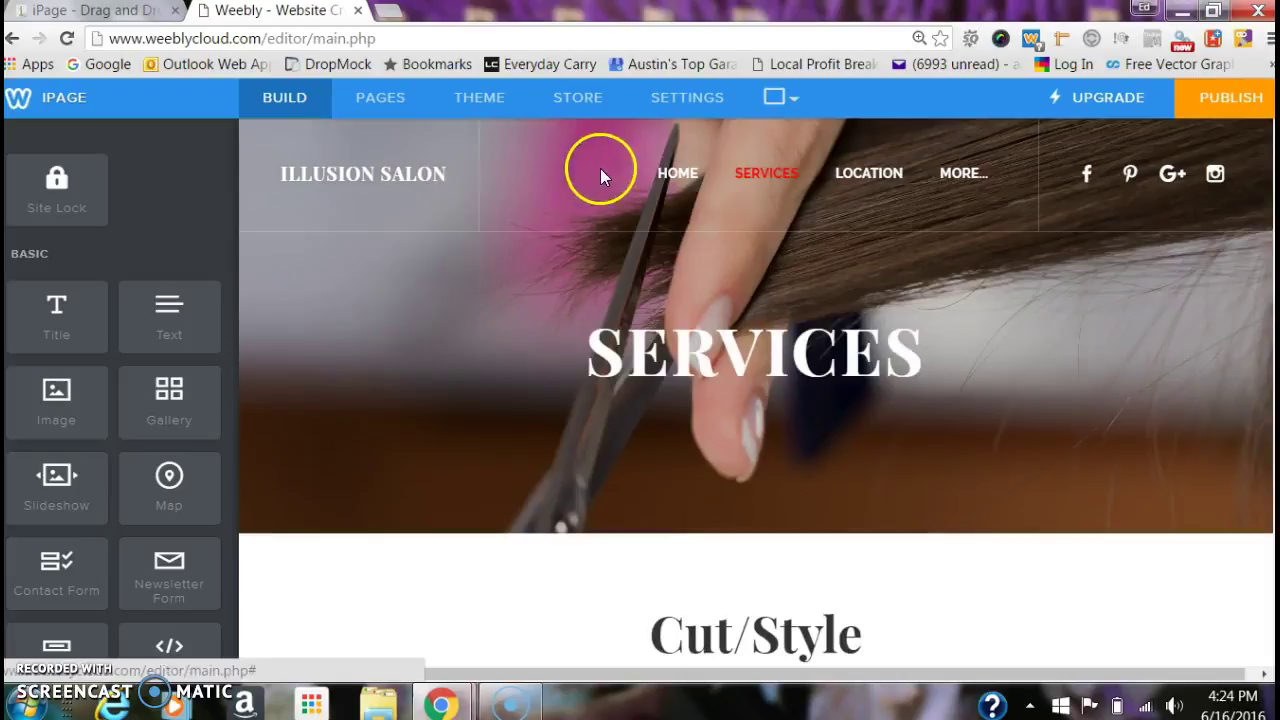
left_click(684, 175)
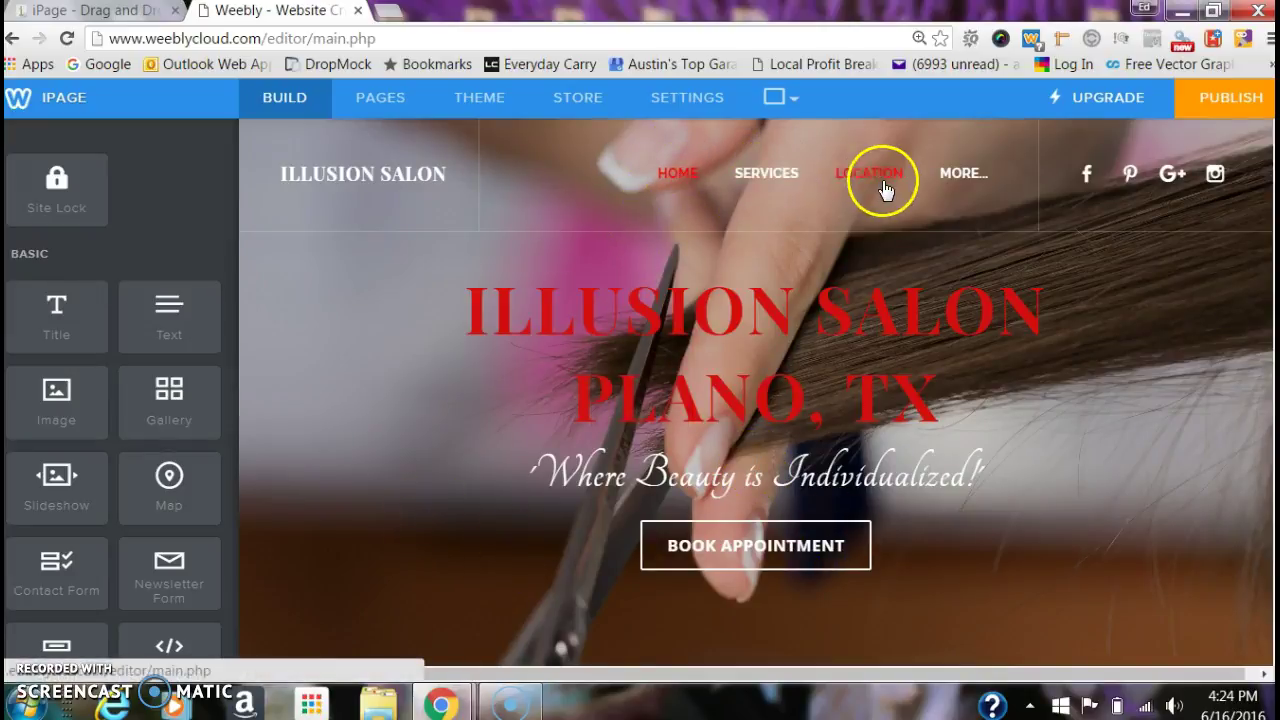
mouse_move(966, 172)
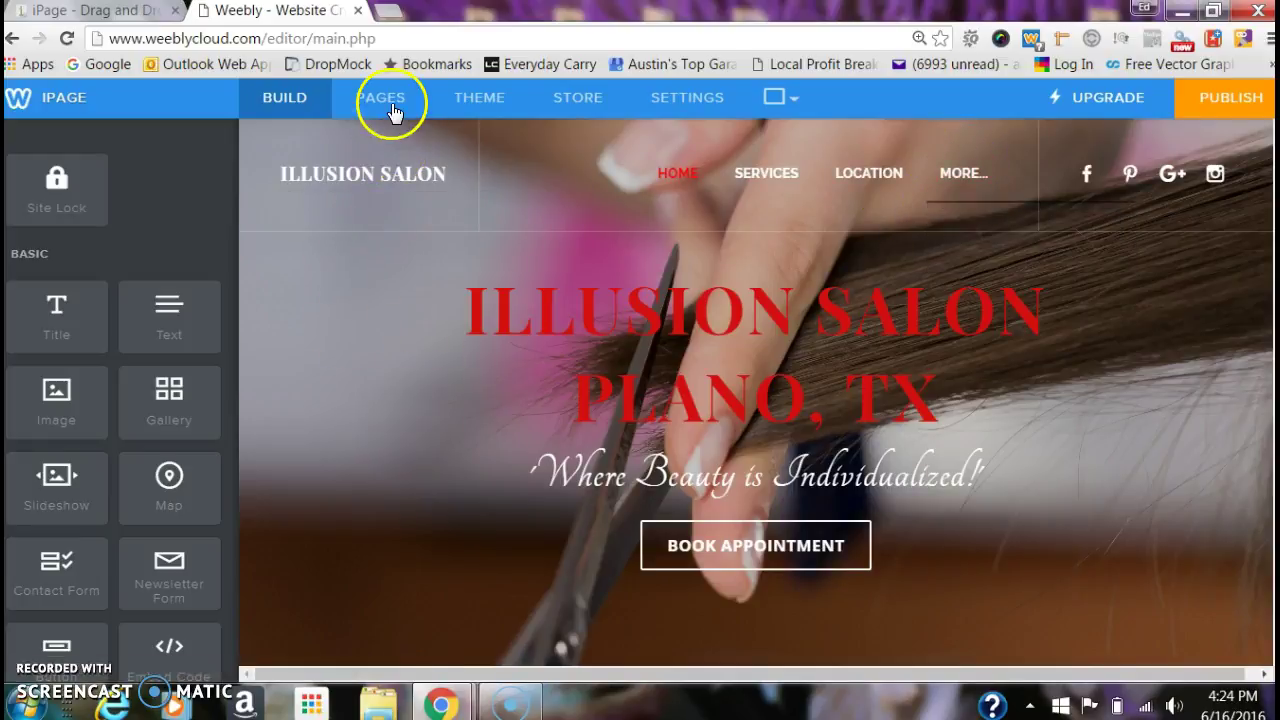
mouse_move(271, 117)
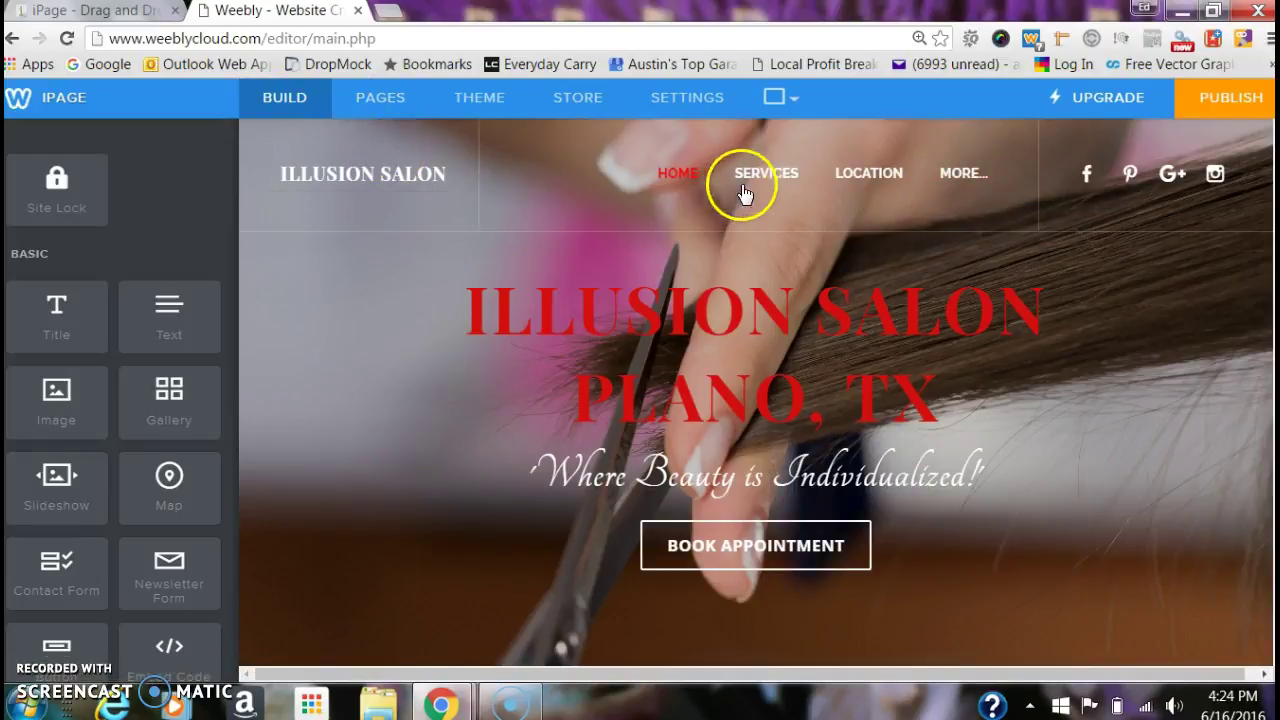
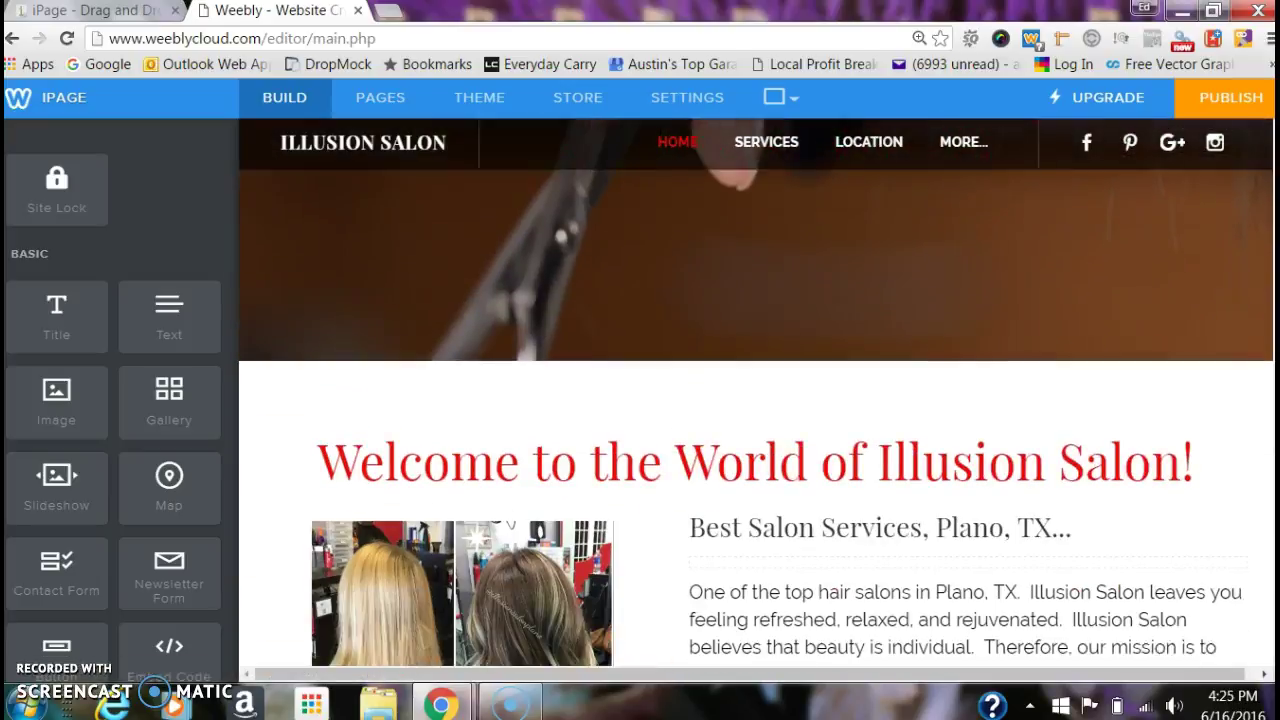
Step: Change the heading above the Home page's welcome paragraphs to "Best Salon Services, Plano, Texas"
scroll(756, 392, "up", 1)
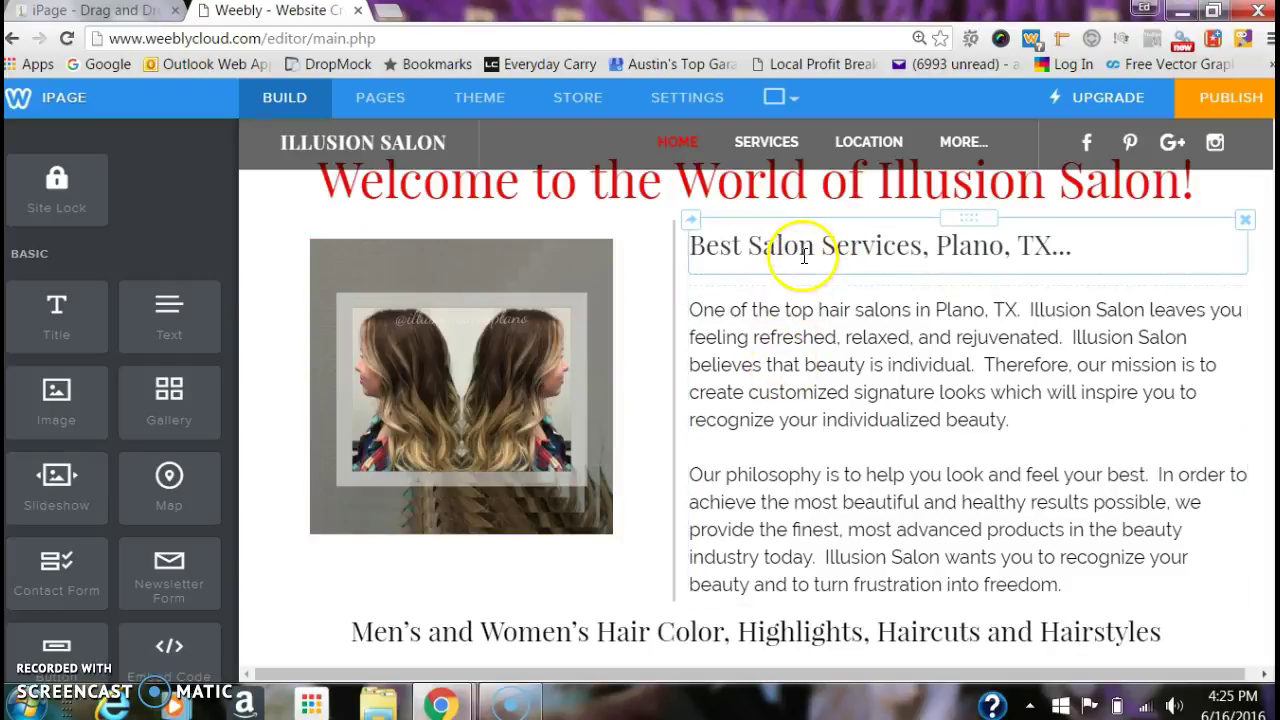
left_click(803, 256)
double_click(803, 256)
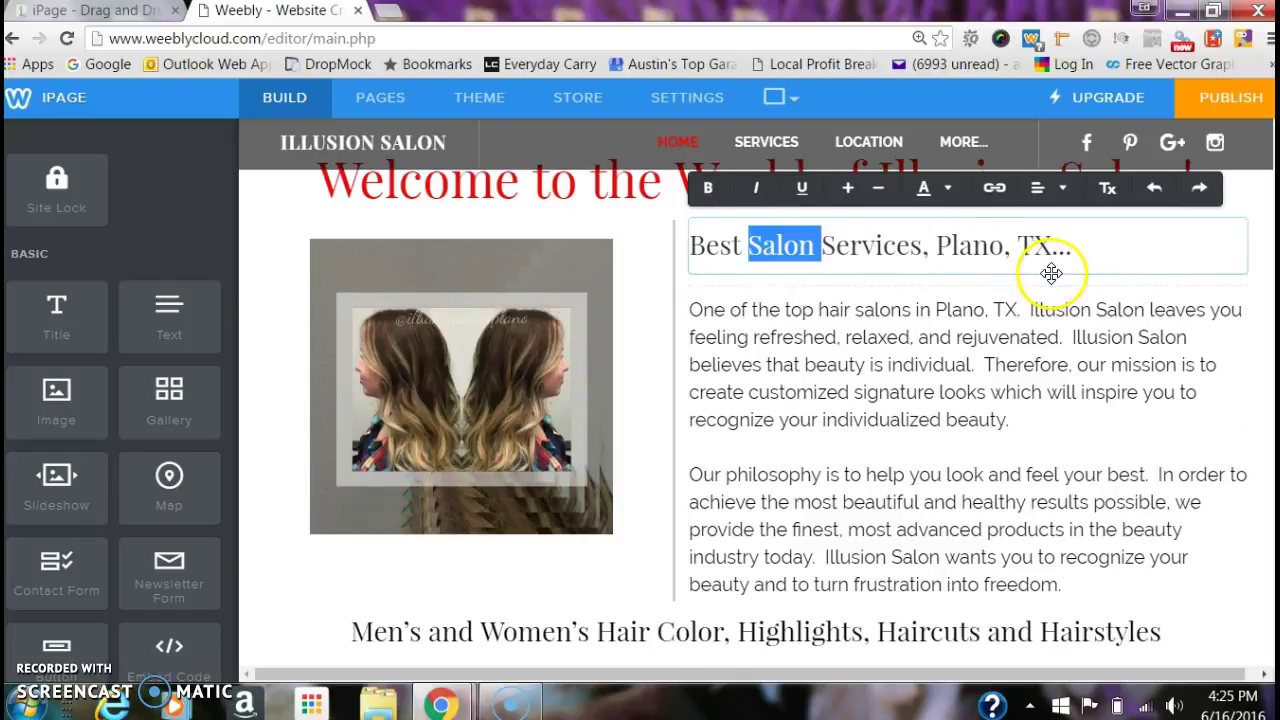
left_click(1069, 244)
type(".")
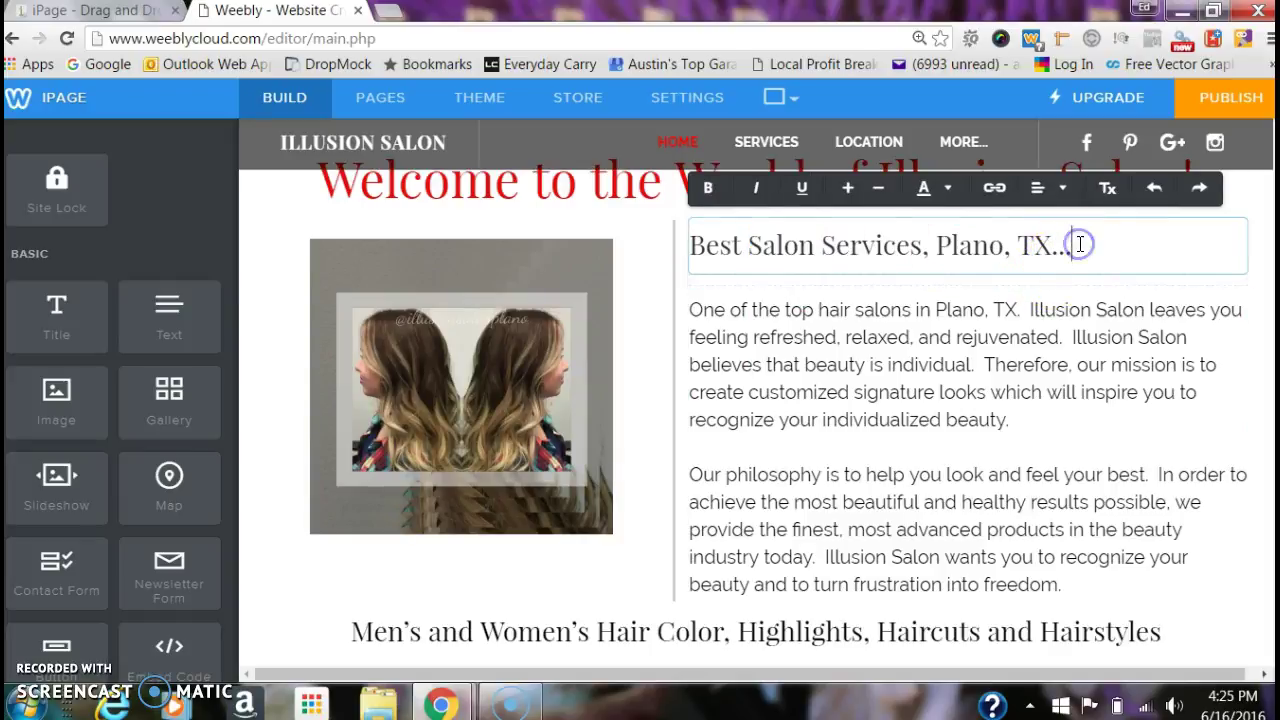
type(".")
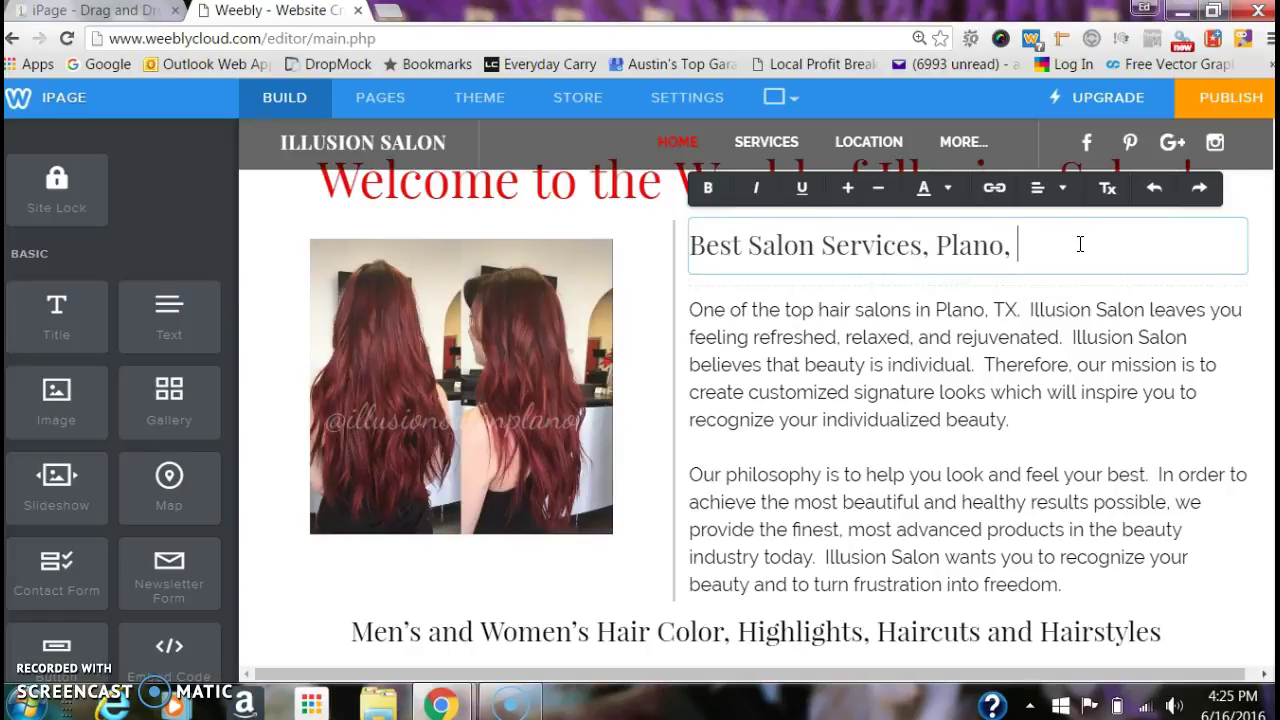
type("as")
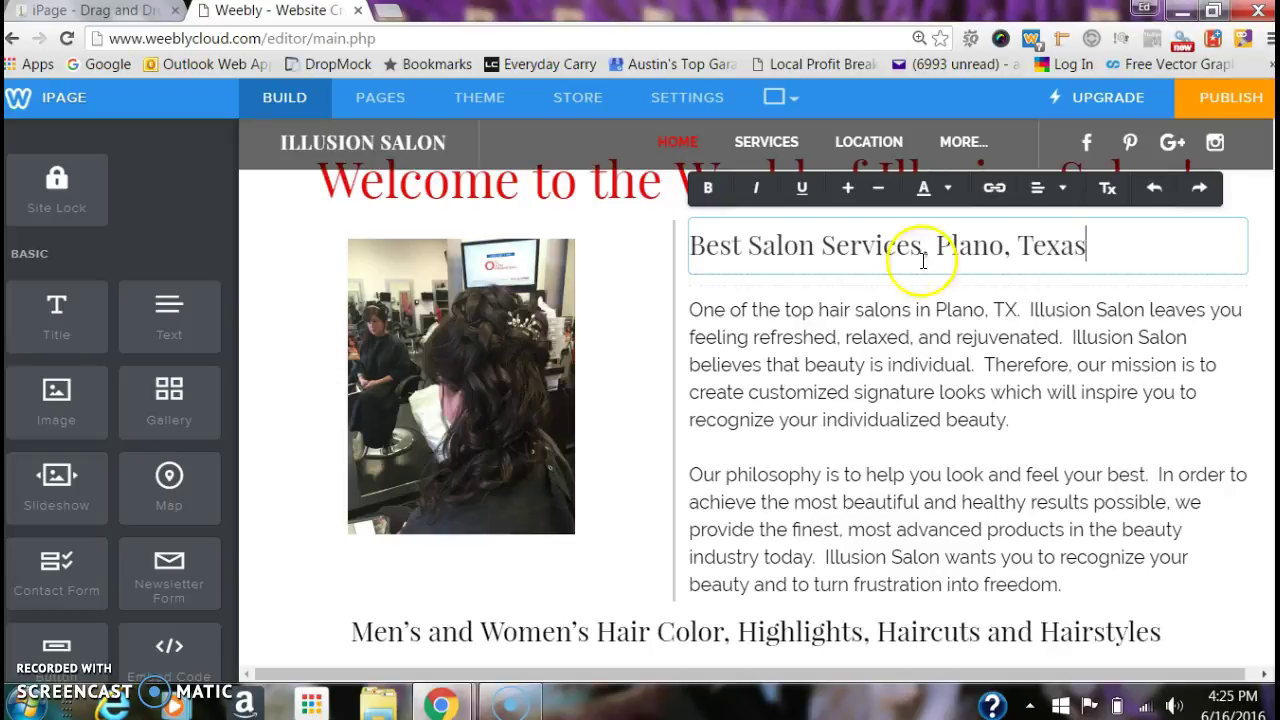
left_click(689, 325)
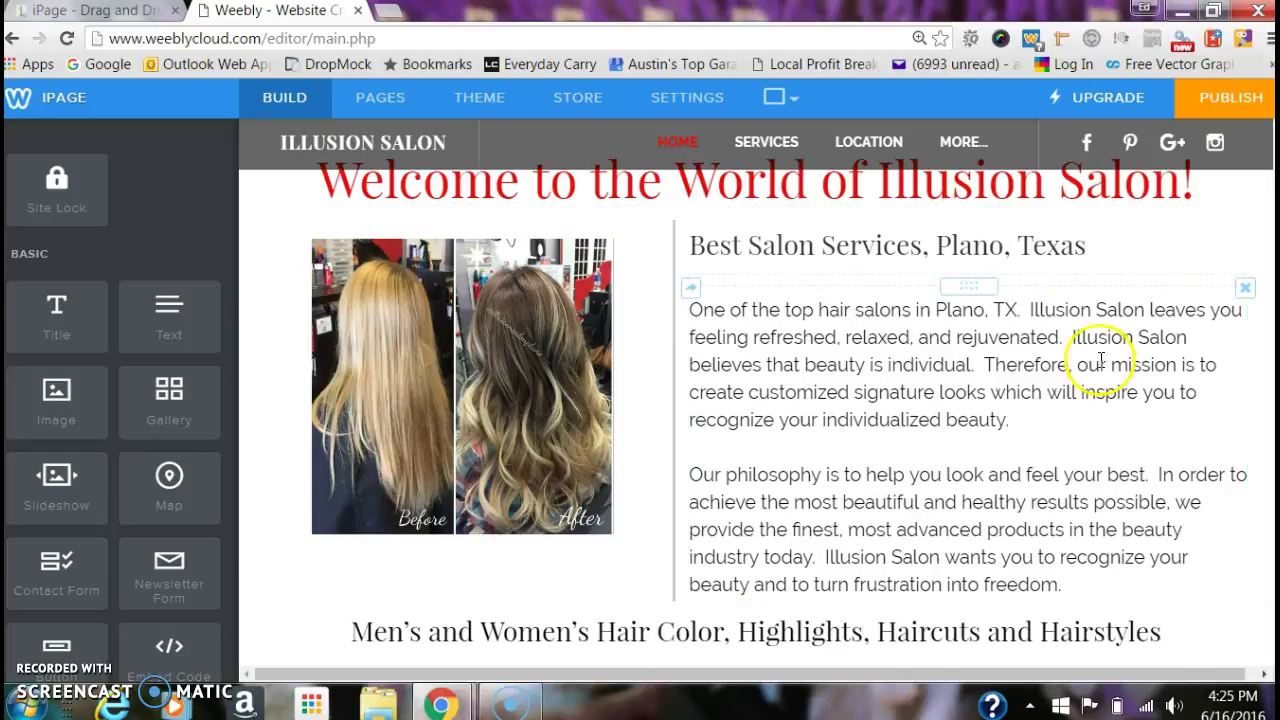
Step: Change the welcome section's heading to "Best Salon Services, Plano, TX"
left_click(1097, 242)
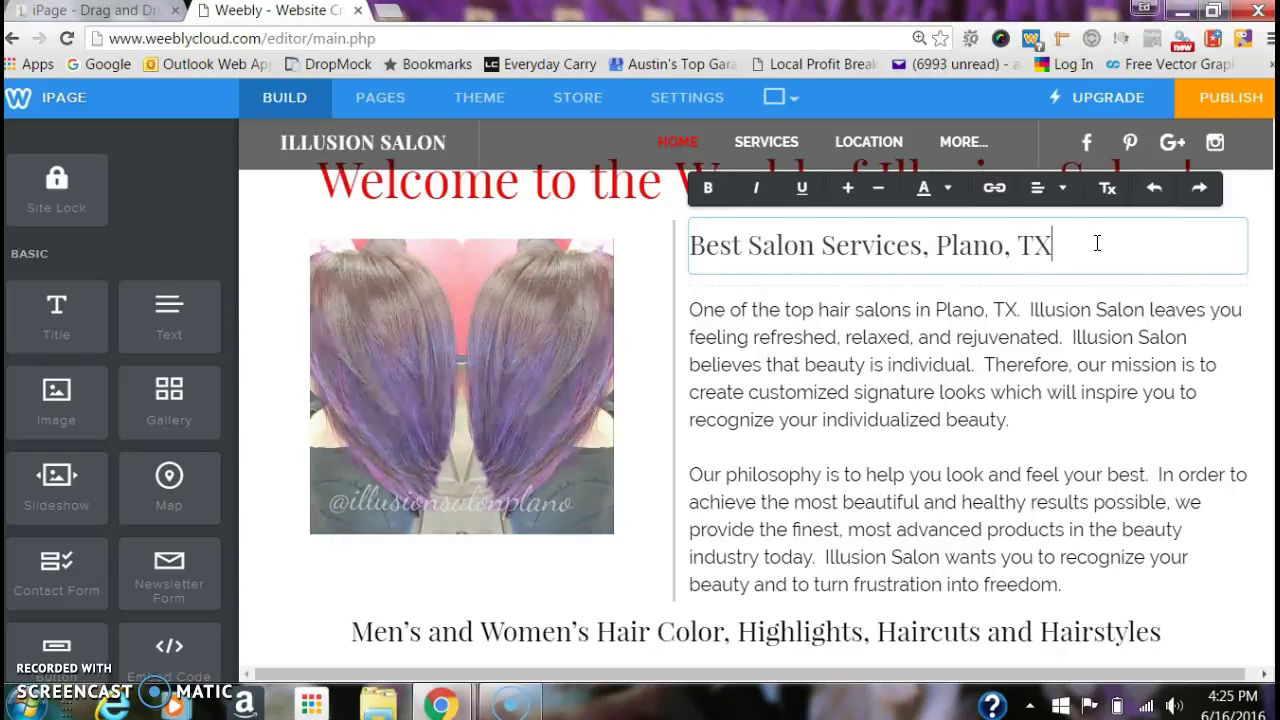
Step: Remove the blank line between the two welcome paragraphs and insert it again after "individualized beauty."
left_click(978, 376)
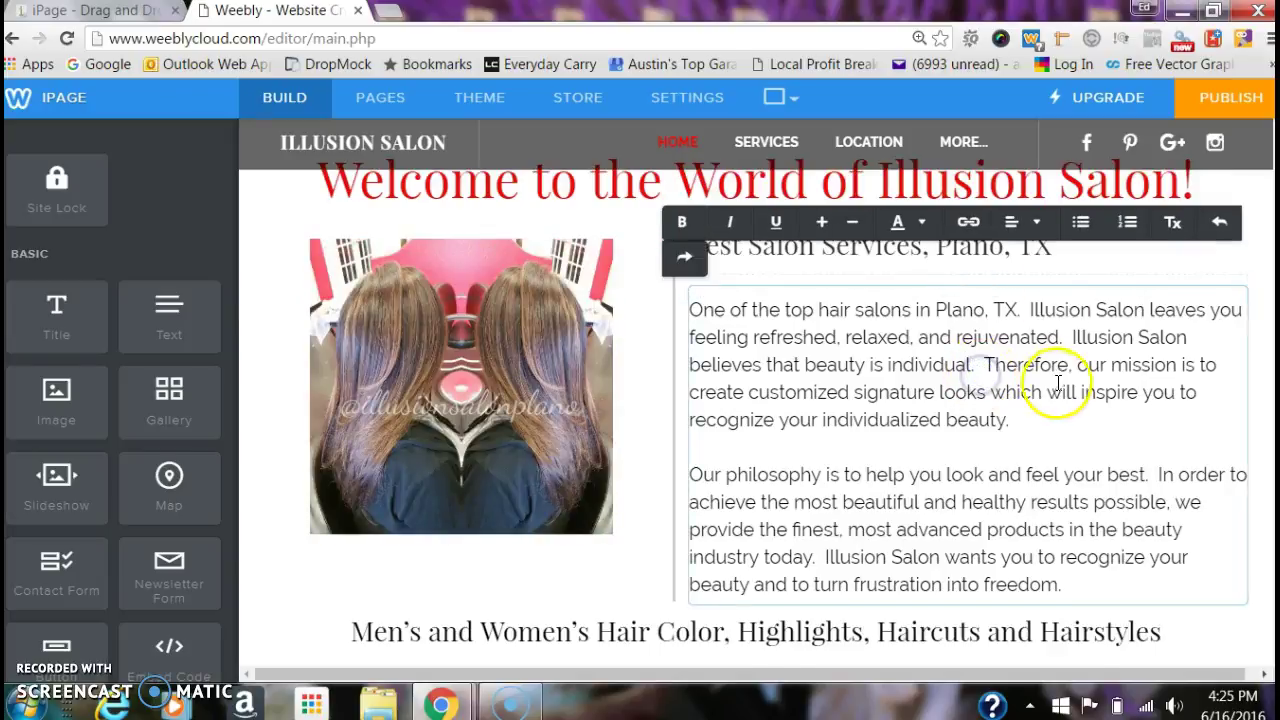
left_click(1013, 421)
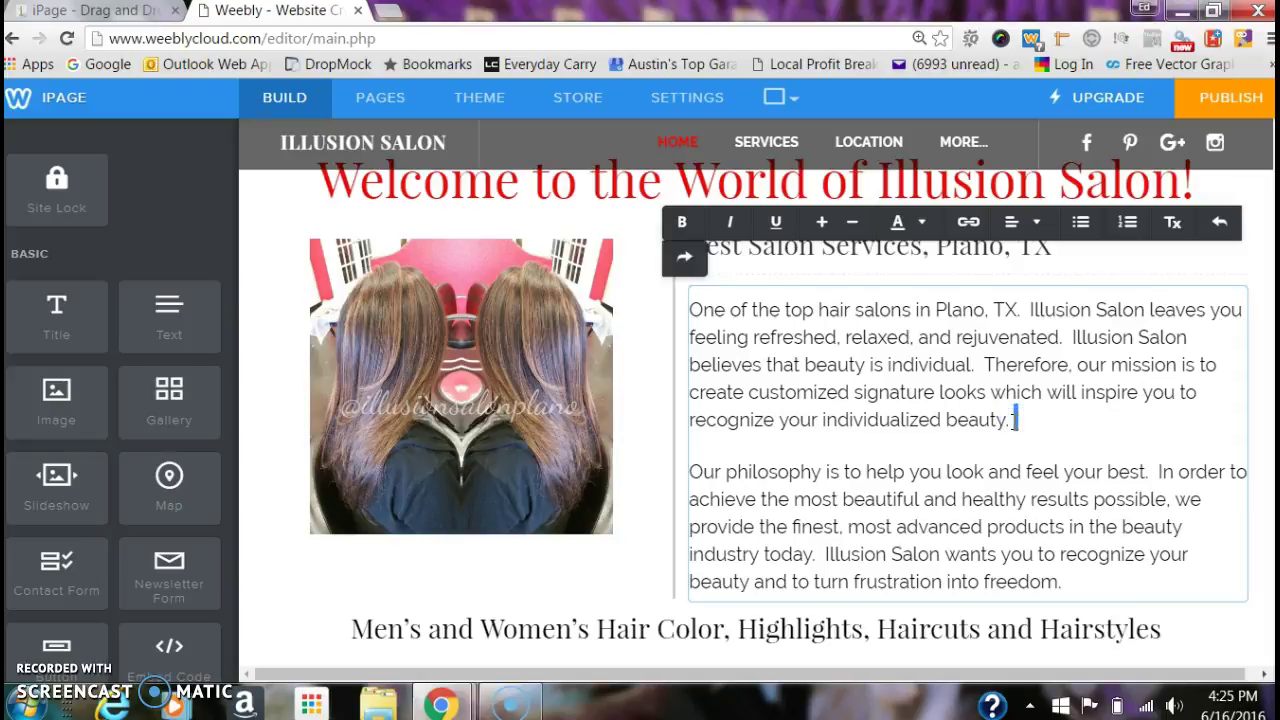
key("Delete")
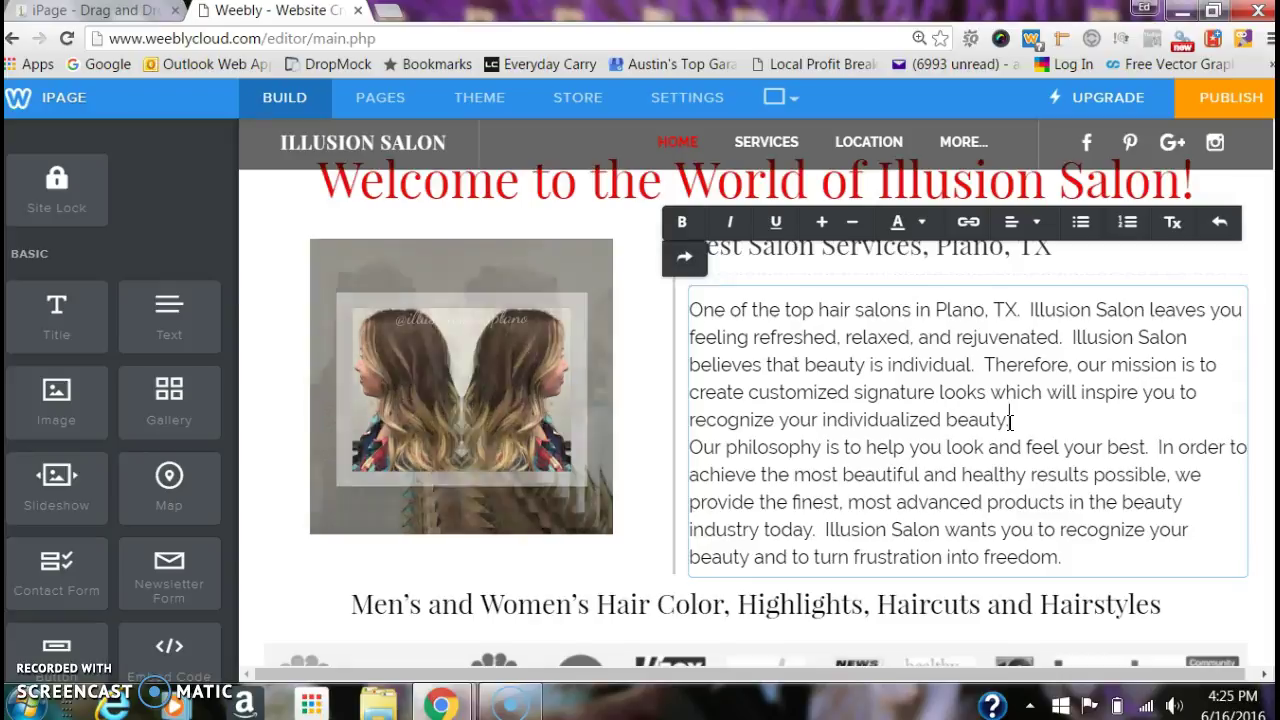
key("Return")
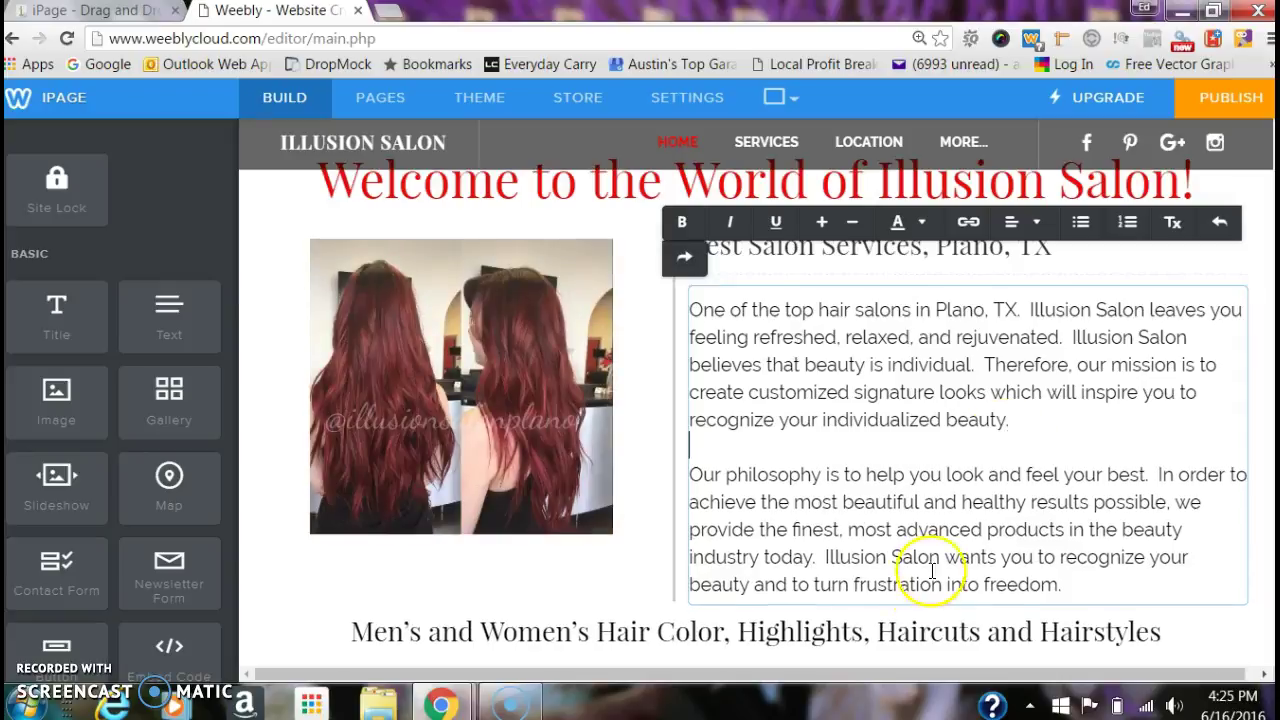
Step: Add a text element between the "Plano's Top Hair Salon!" paragraph and the phone number, containing "al;dkjfa;lkdjf;alskjdf;alskdjf;laksjdf"
scroll(756, 392, "down", 8)
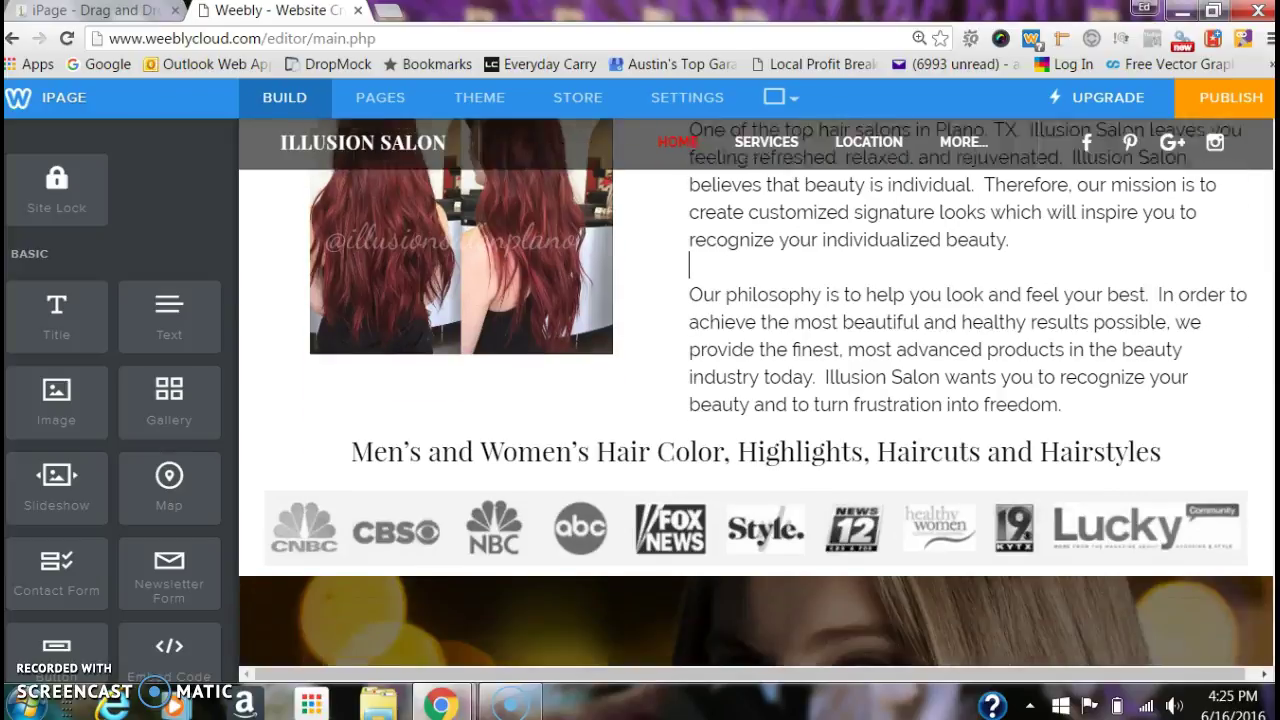
scroll(756, 392, "up", 1)
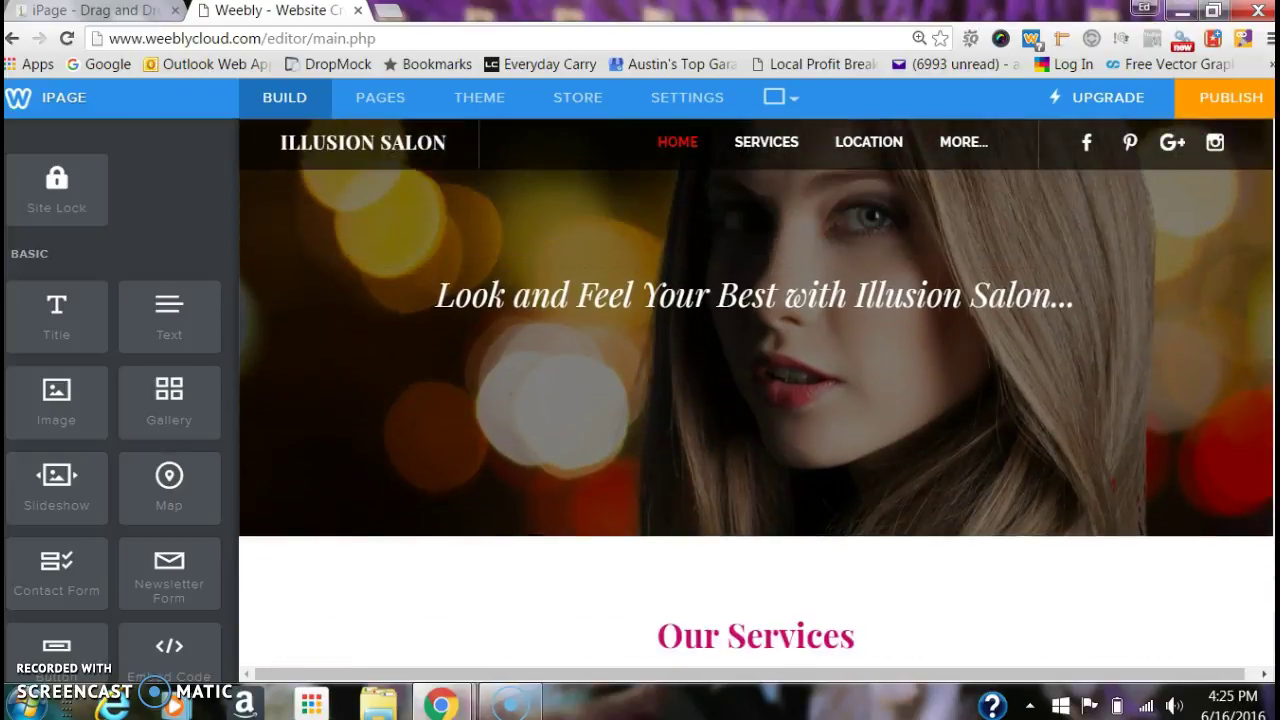
scroll(756, 392, "down", 6)
scroll(756, 392, "down", 6)
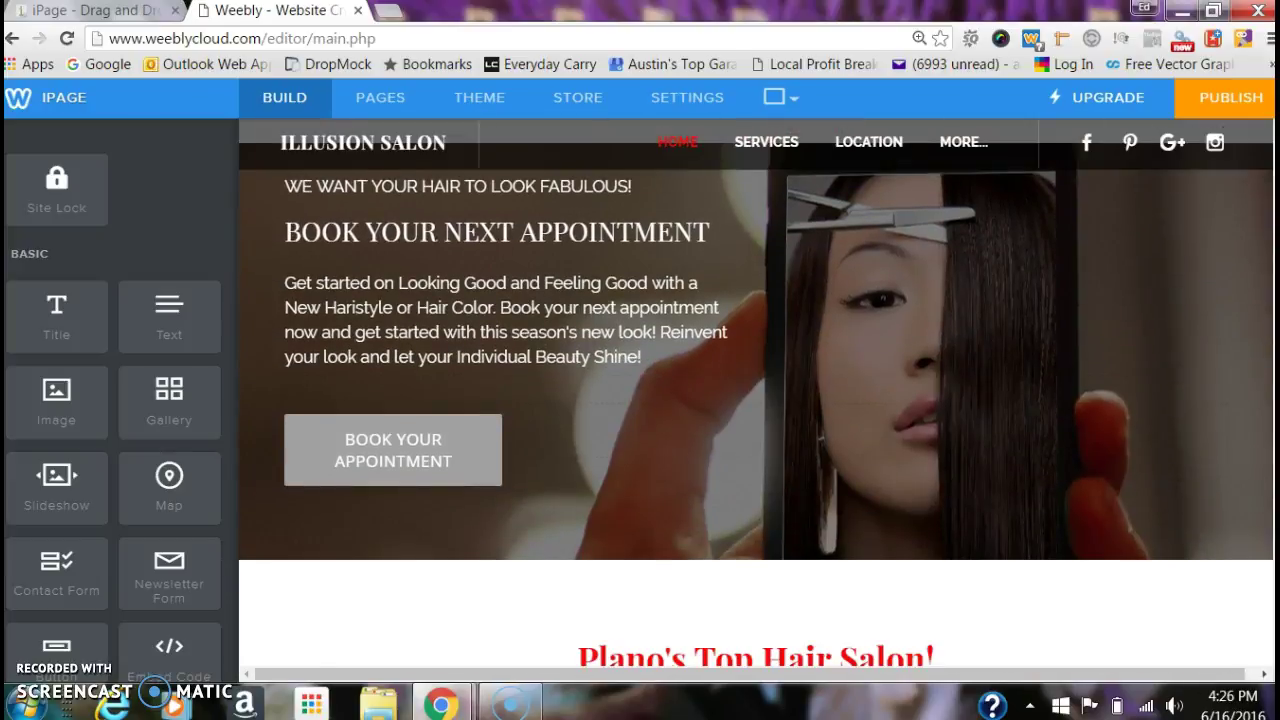
scroll(756, 392, "up", 1)
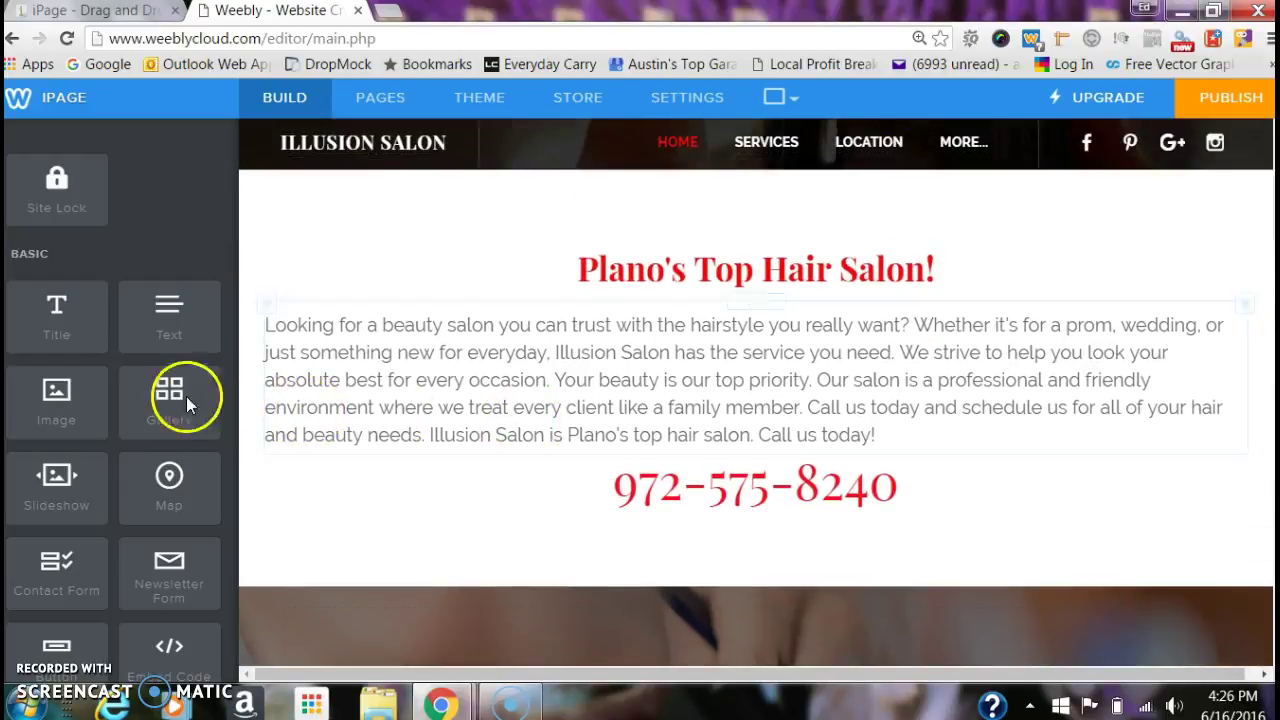
left_click_drag(166, 322, 455, 434)
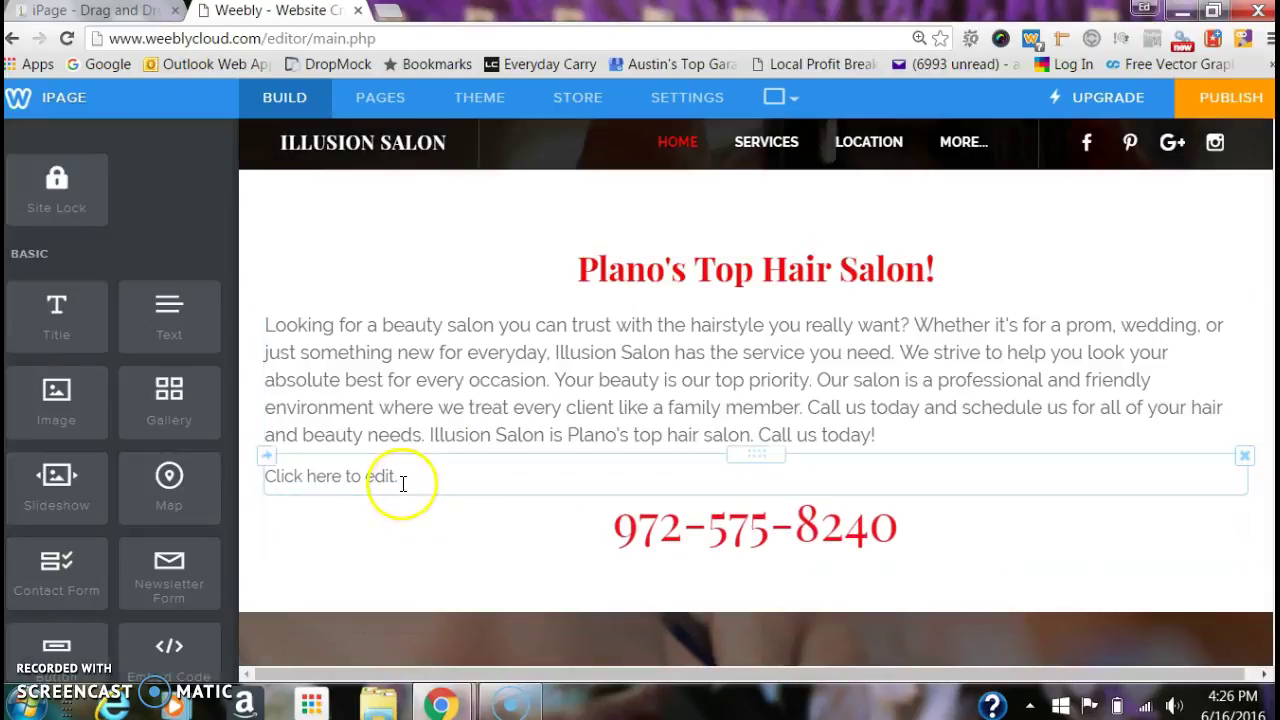
left_click(402, 483)
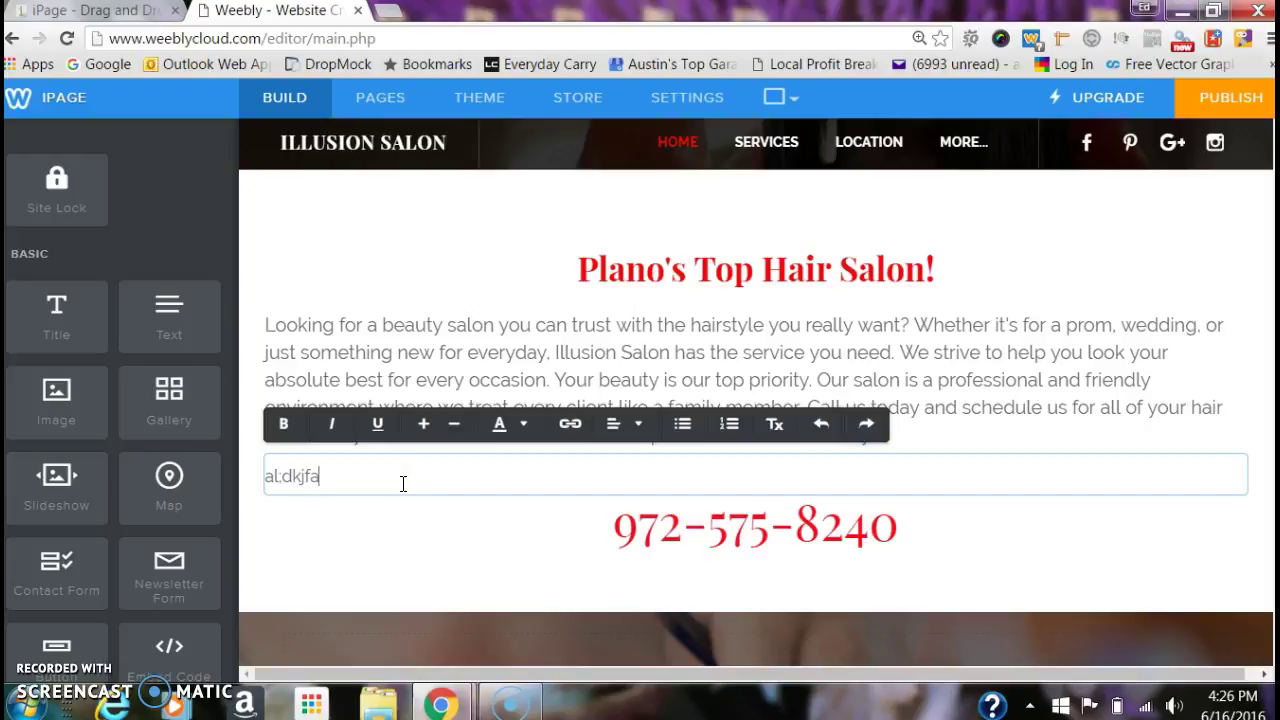
left_click(406, 534)
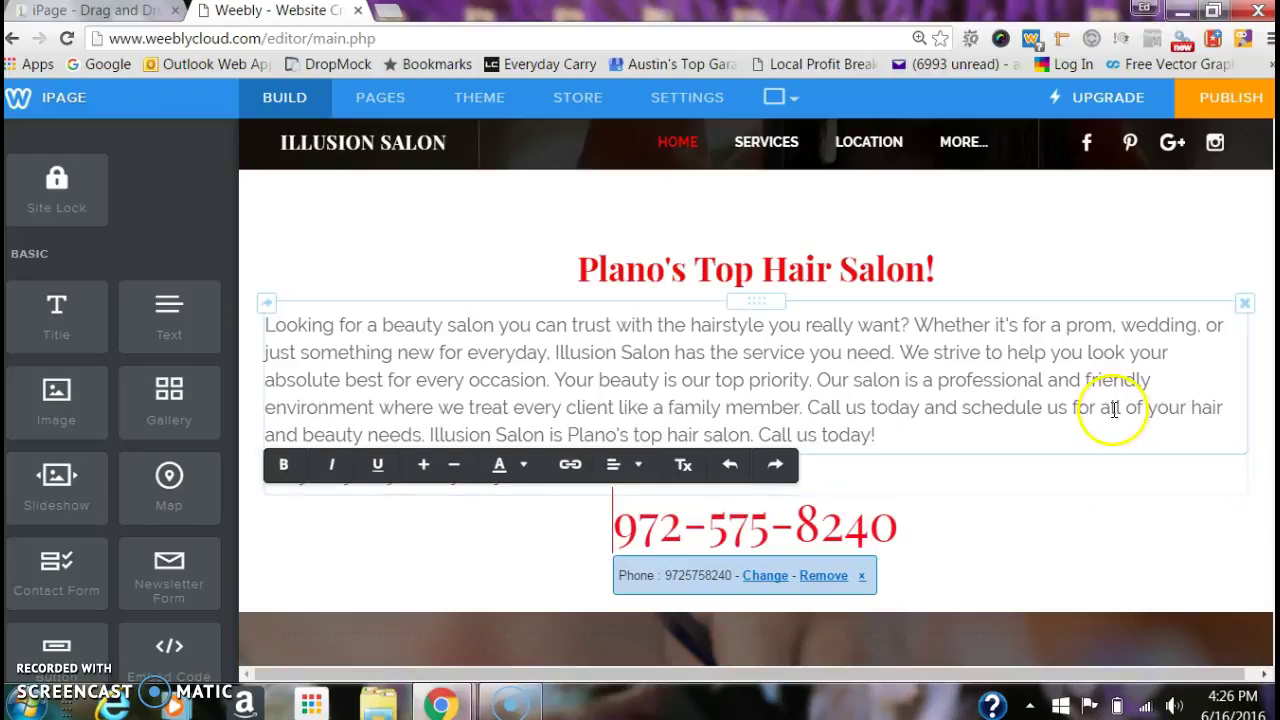
Step: Delete the filler text element above the phone number in the "Plano's Top Hair Salon!" section
left_click(1194, 365)
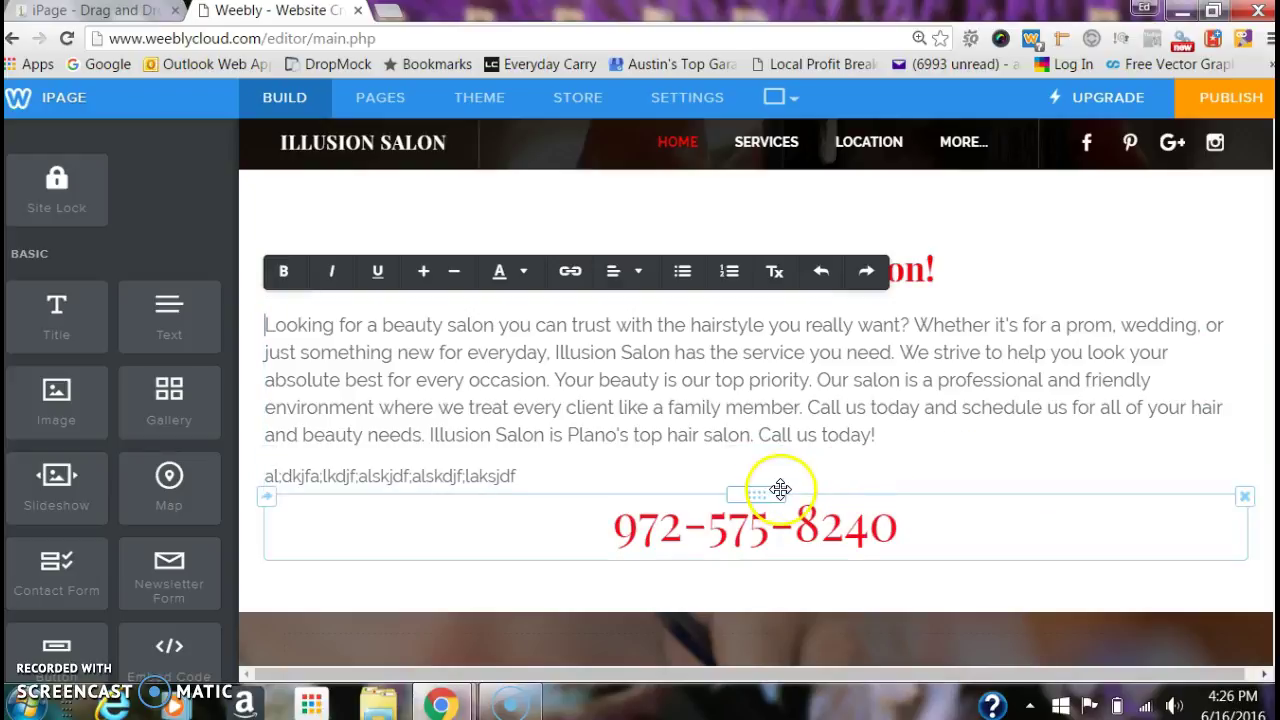
left_click(813, 465)
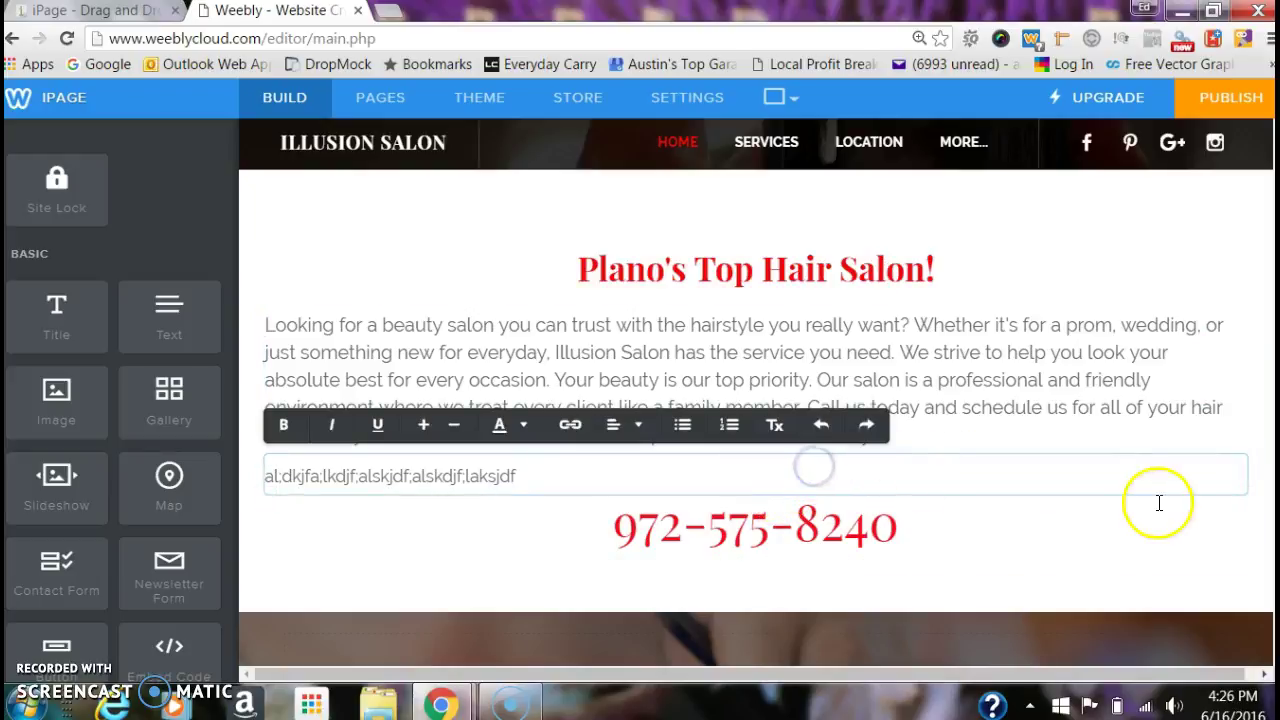
left_click(1141, 549)
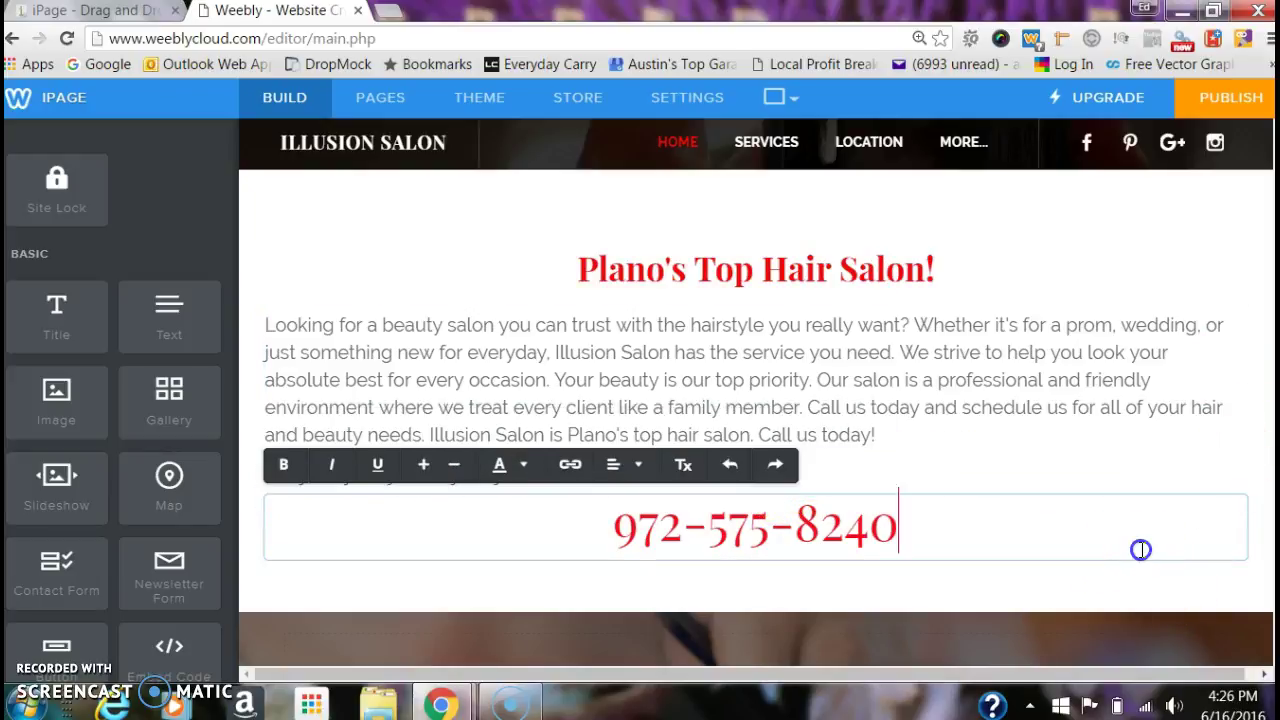
left_click(1111, 589)
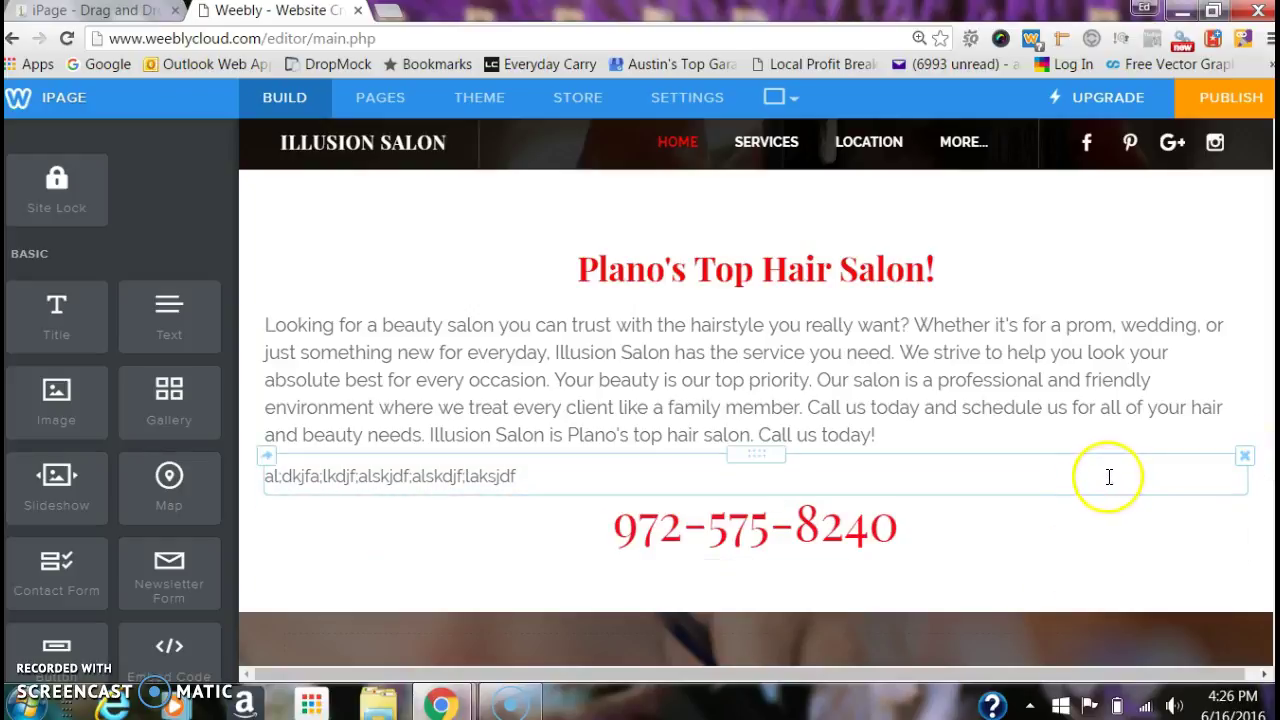
left_click(1245, 458)
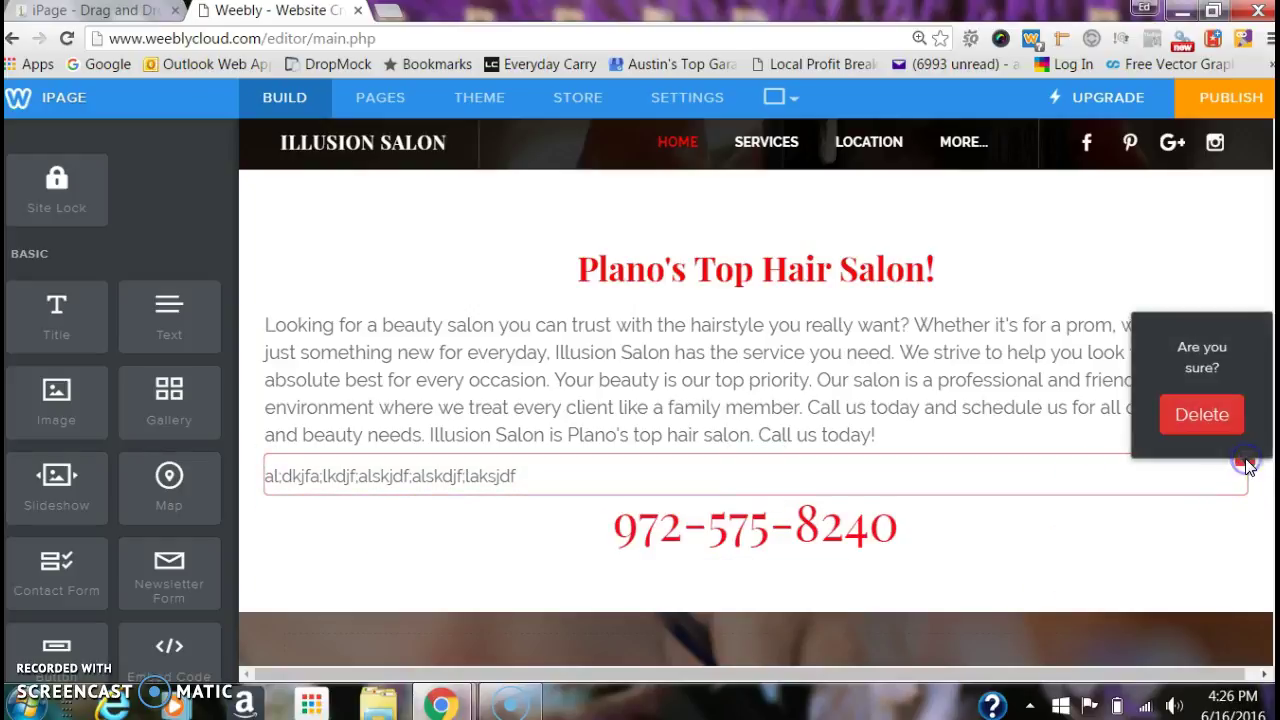
left_click(1213, 416)
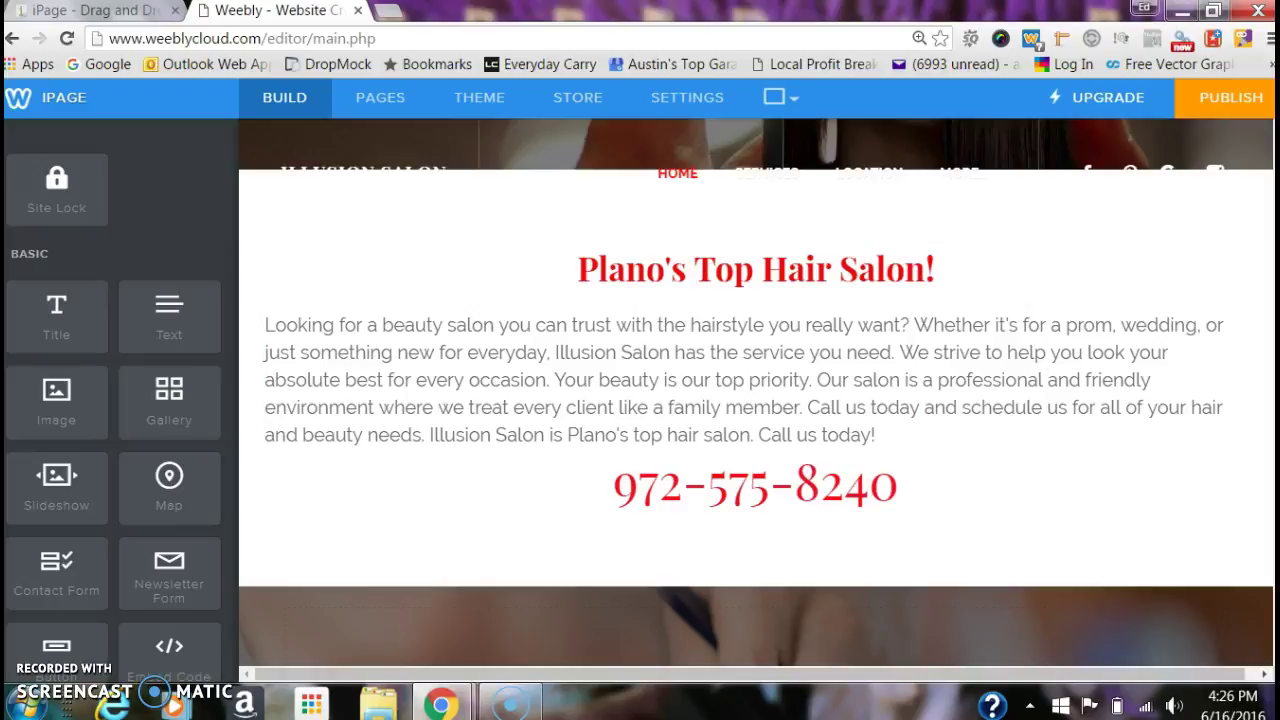
Step: Look through the Home page's banners, services and appointment sections down to the "Happy Client..." heading
scroll(756, 394, "down", 7)
scroll(756, 394, "up", 3)
scroll(756, 394, "up", 10)
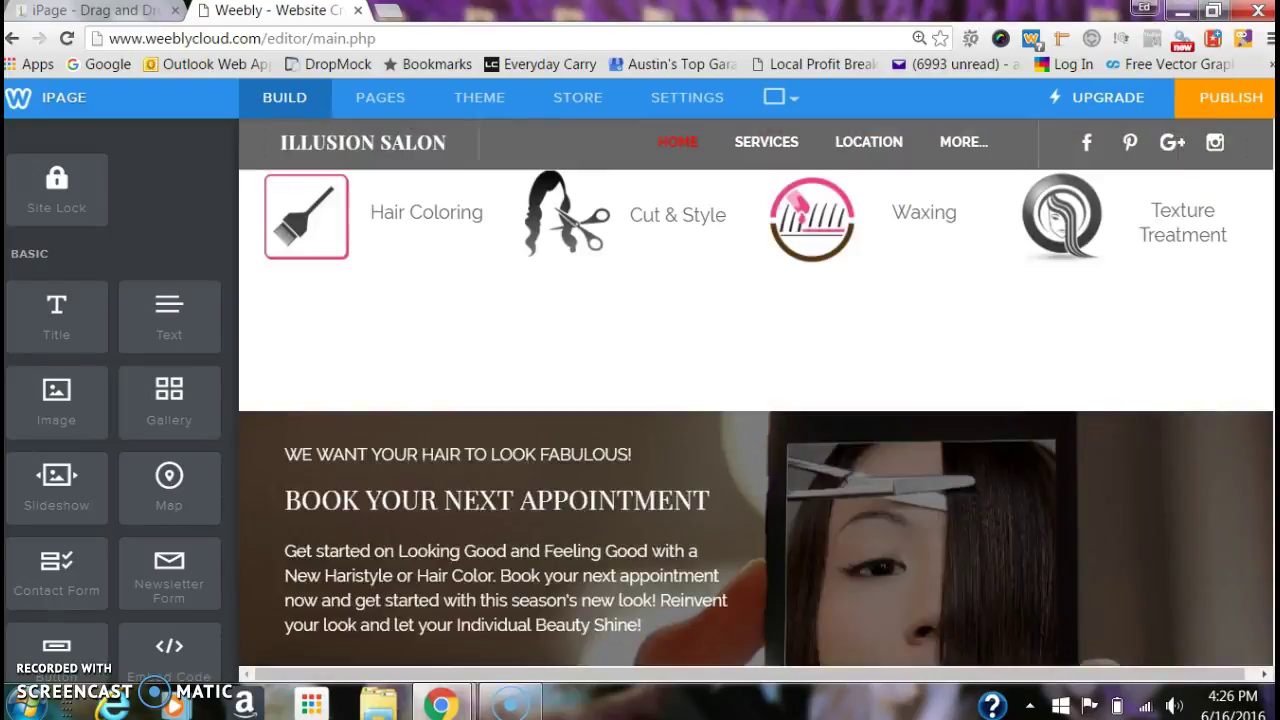
scroll(756, 394, "up", 3)
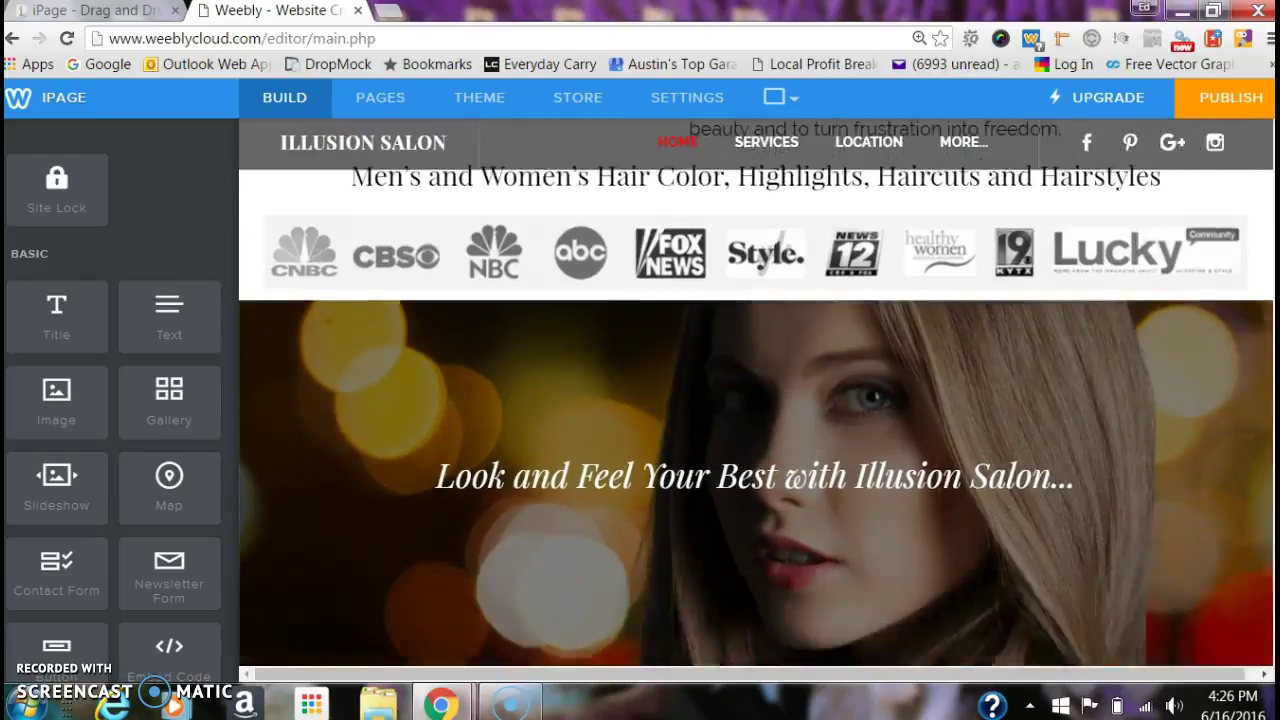
scroll(756, 394, "down", 7)
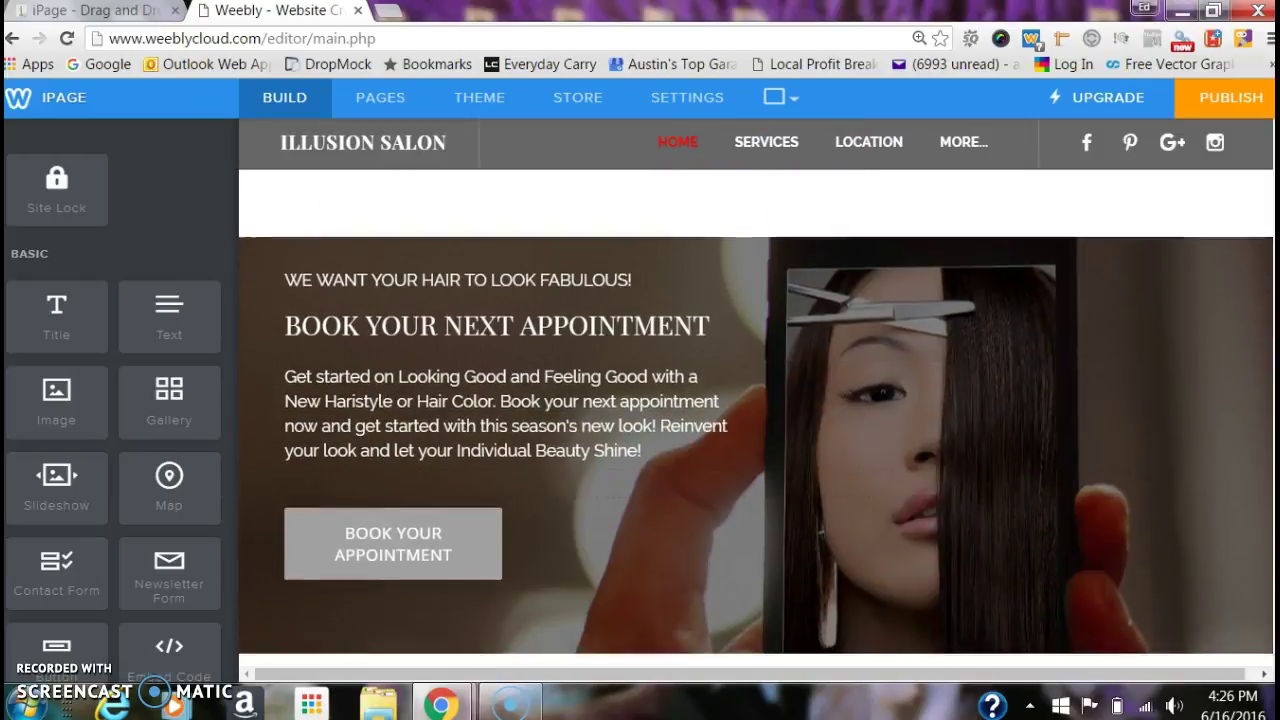
scroll(756, 394, "down", 3)
scroll(756, 394, "up", 3)
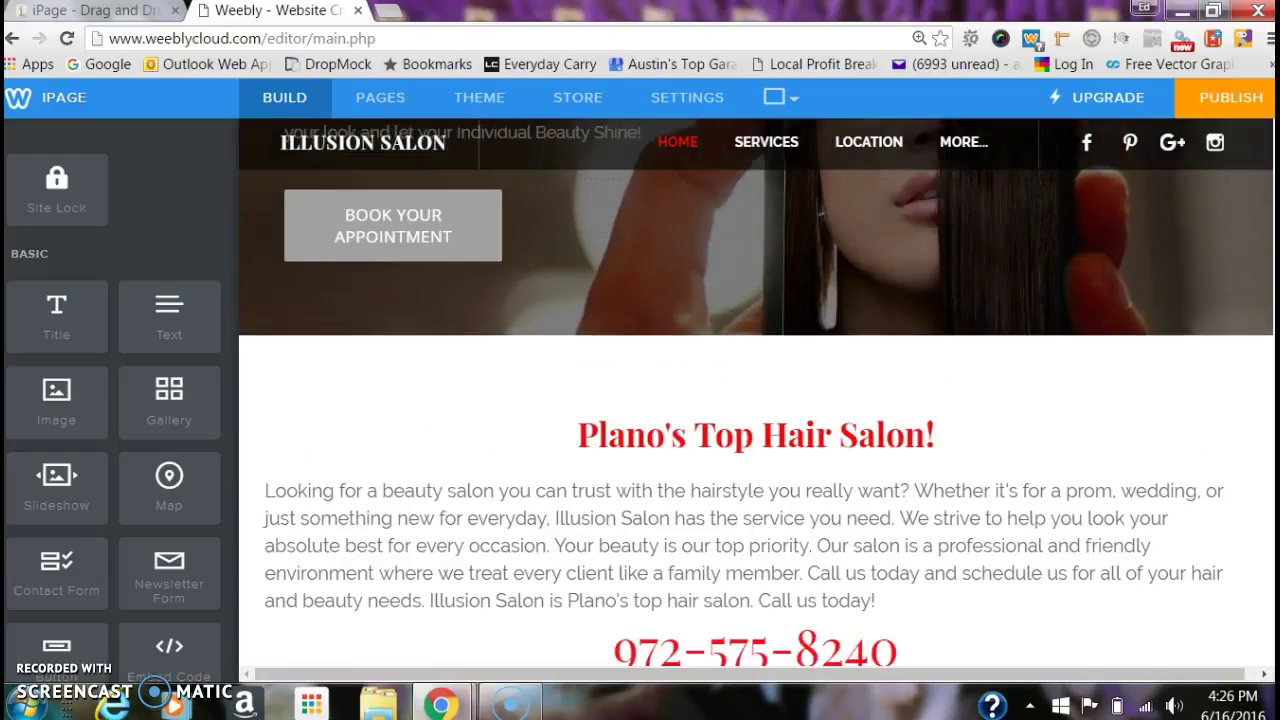
scroll(756, 394, "down", 7)
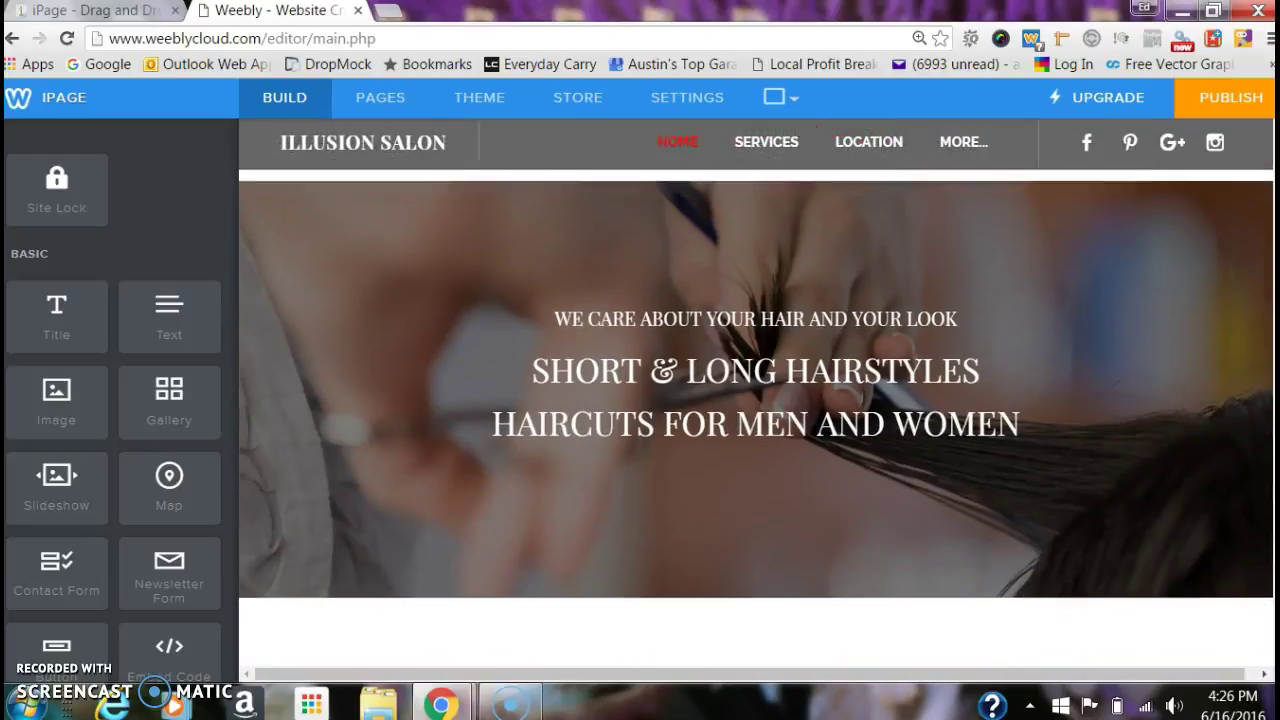
scroll(756, 394, "up", 1)
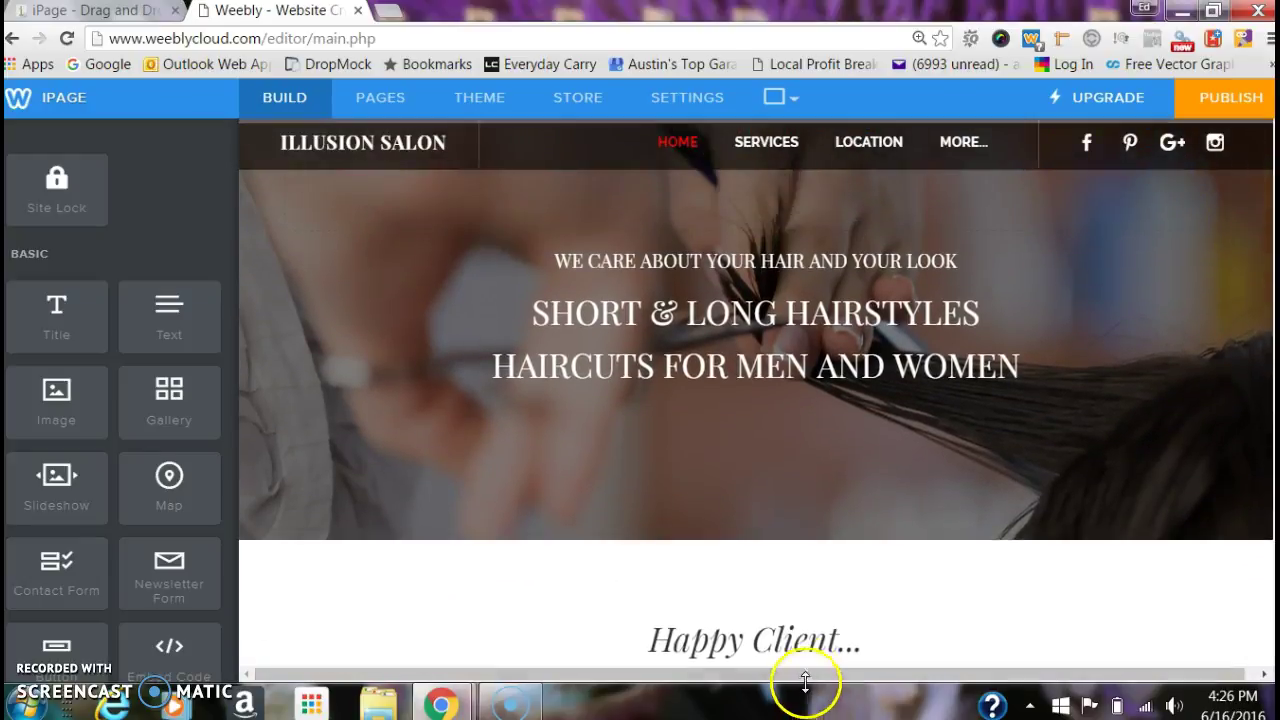
Step: Select "Client" in the "Happy Client..." heading and examine its text colour and alignment options without changing them
left_click(805, 652)
double_click(805, 652)
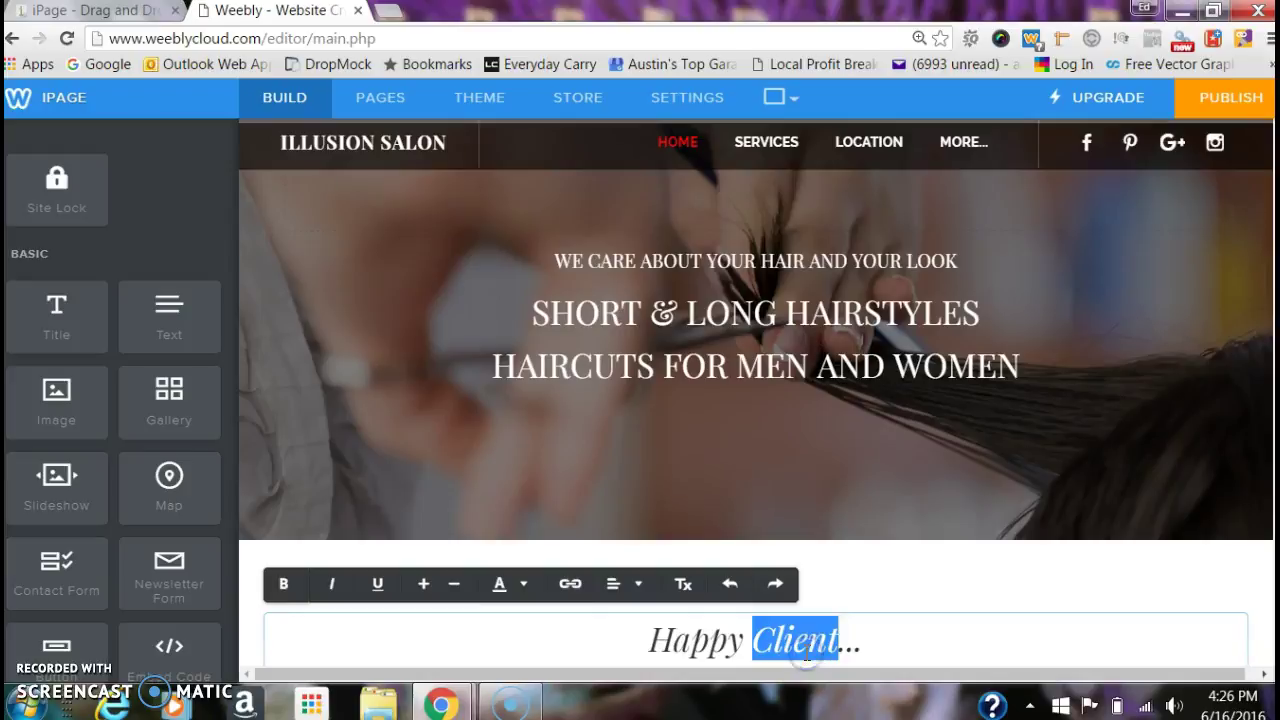
left_click(525, 586)
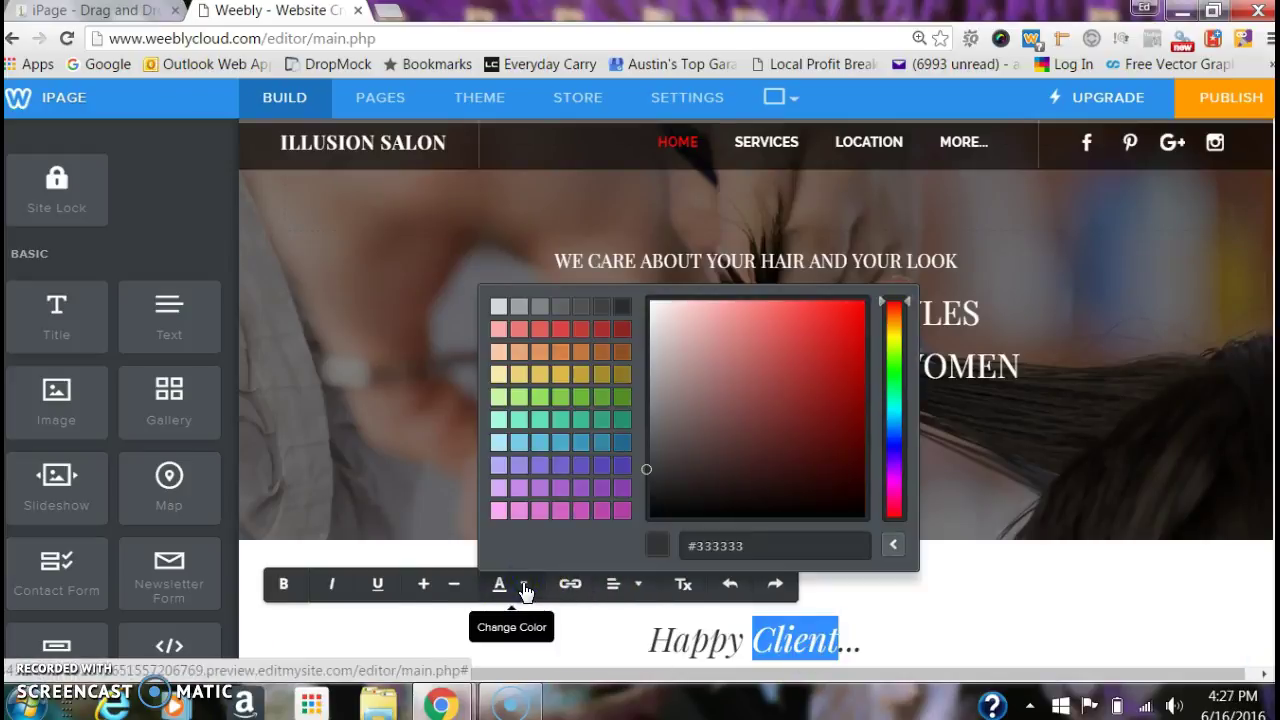
left_click(423, 586)
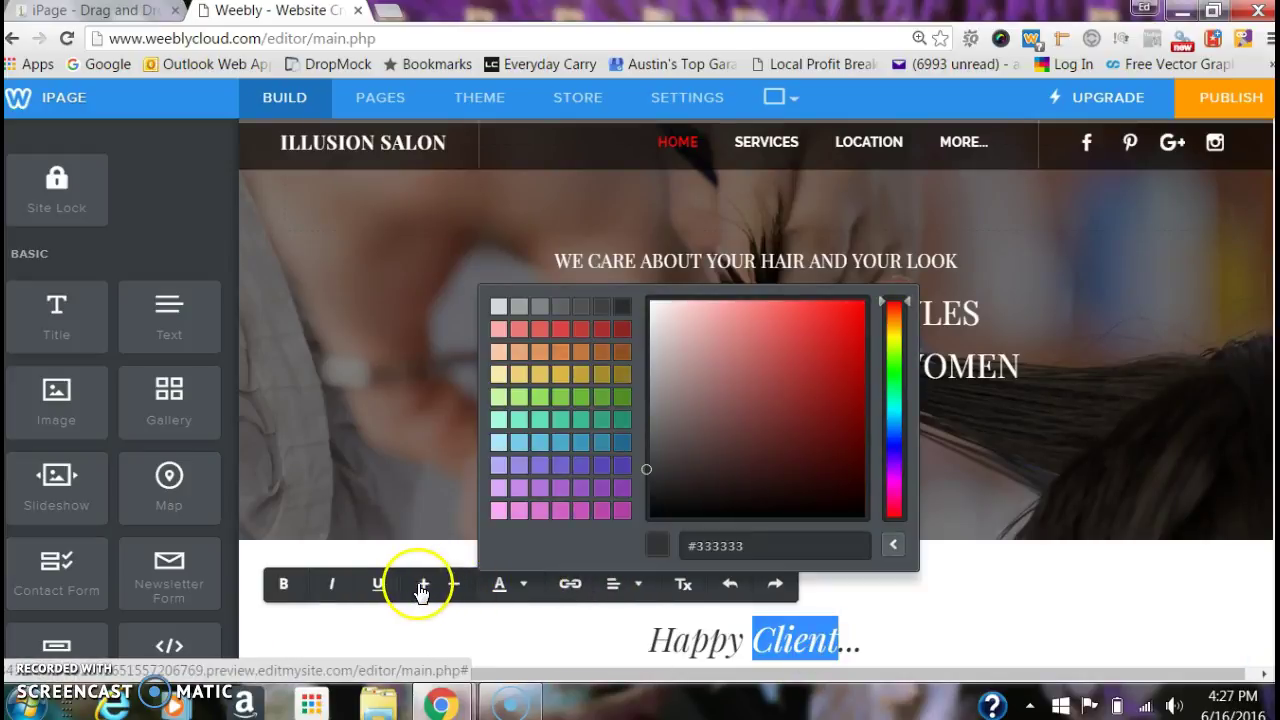
left_click(637, 585)
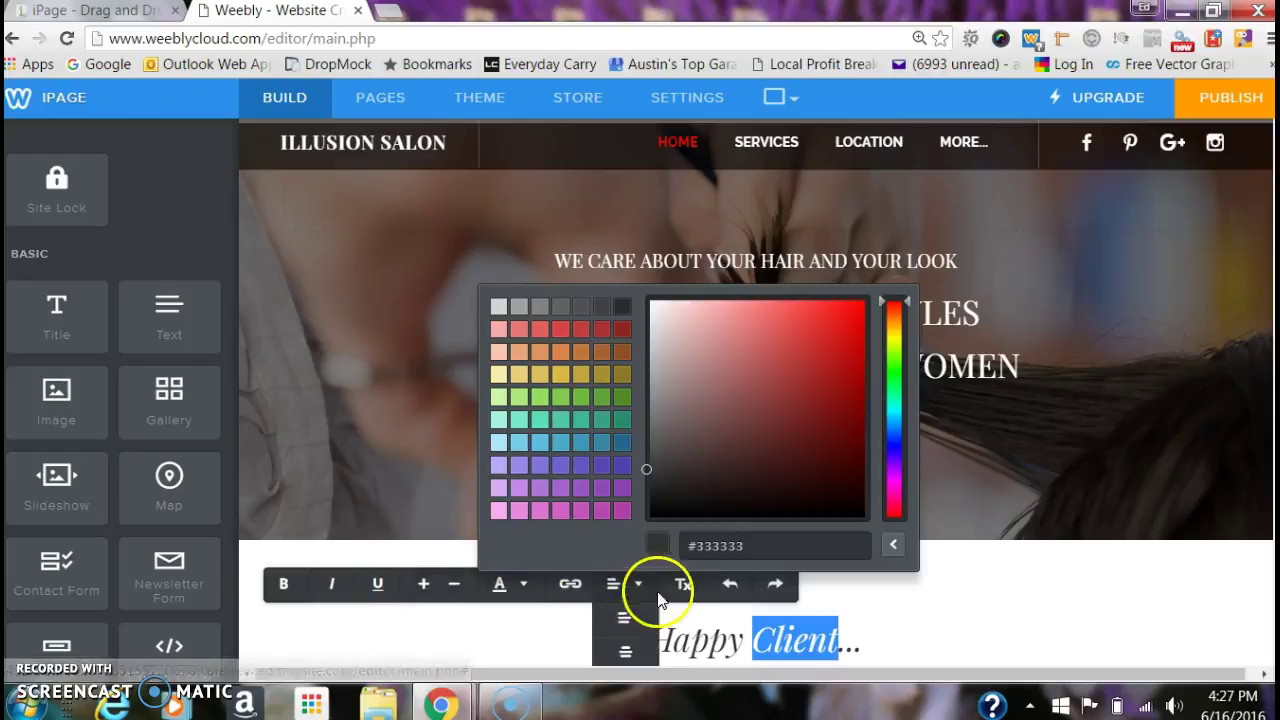
left_click(1035, 578)
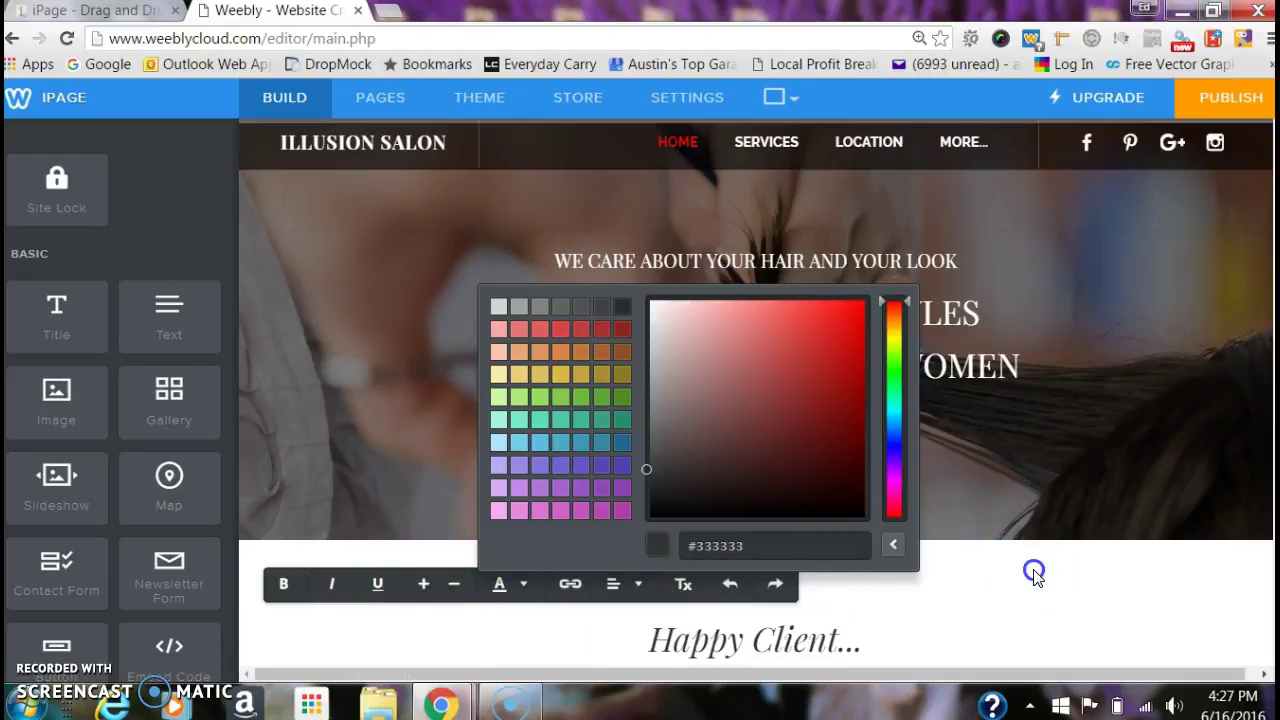
left_click(1196, 558)
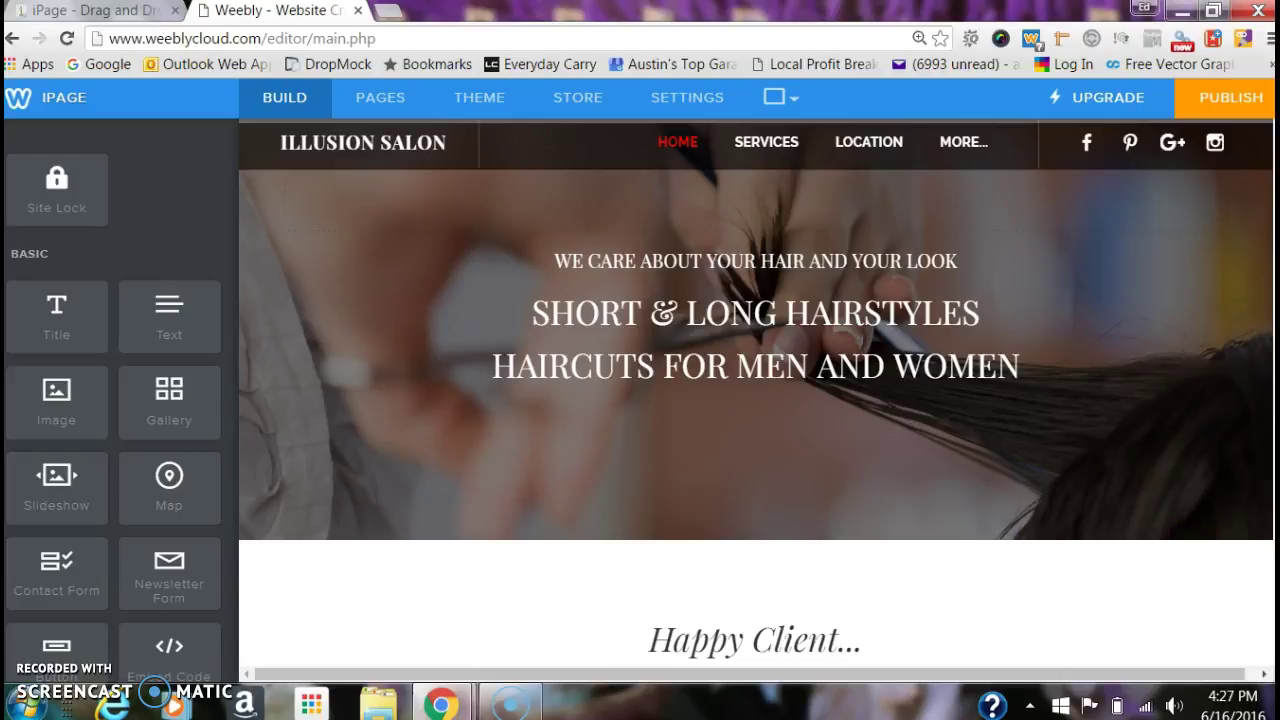
Step: Review the Home page's content from the haircuts banner up to the welcome section in the editor
scroll(756, 393, "down", 3)
scroll(756, 393, "up", 5)
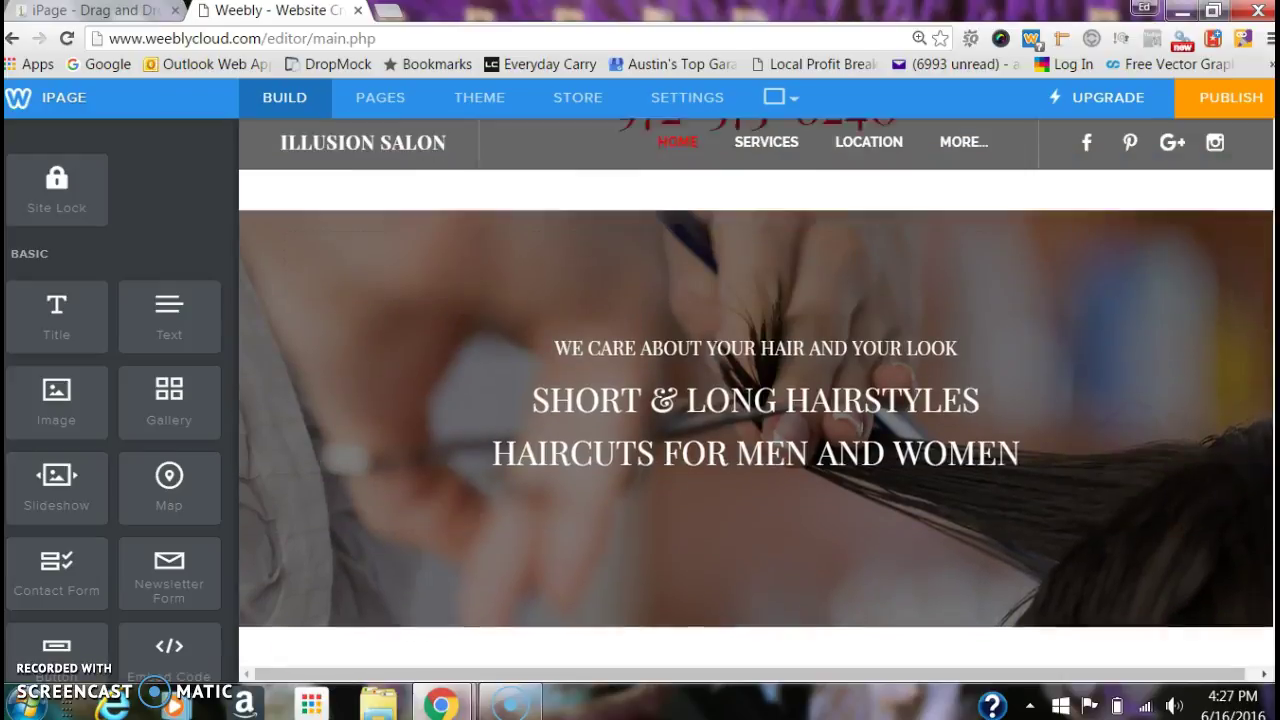
scroll(756, 393, "up", 4)
scroll(756, 393, "up", 1)
scroll(756, 393, "down", 10)
scroll(756, 393, "up", 3)
scroll(756, 393, "up", 4)
scroll(756, 393, "down", 5)
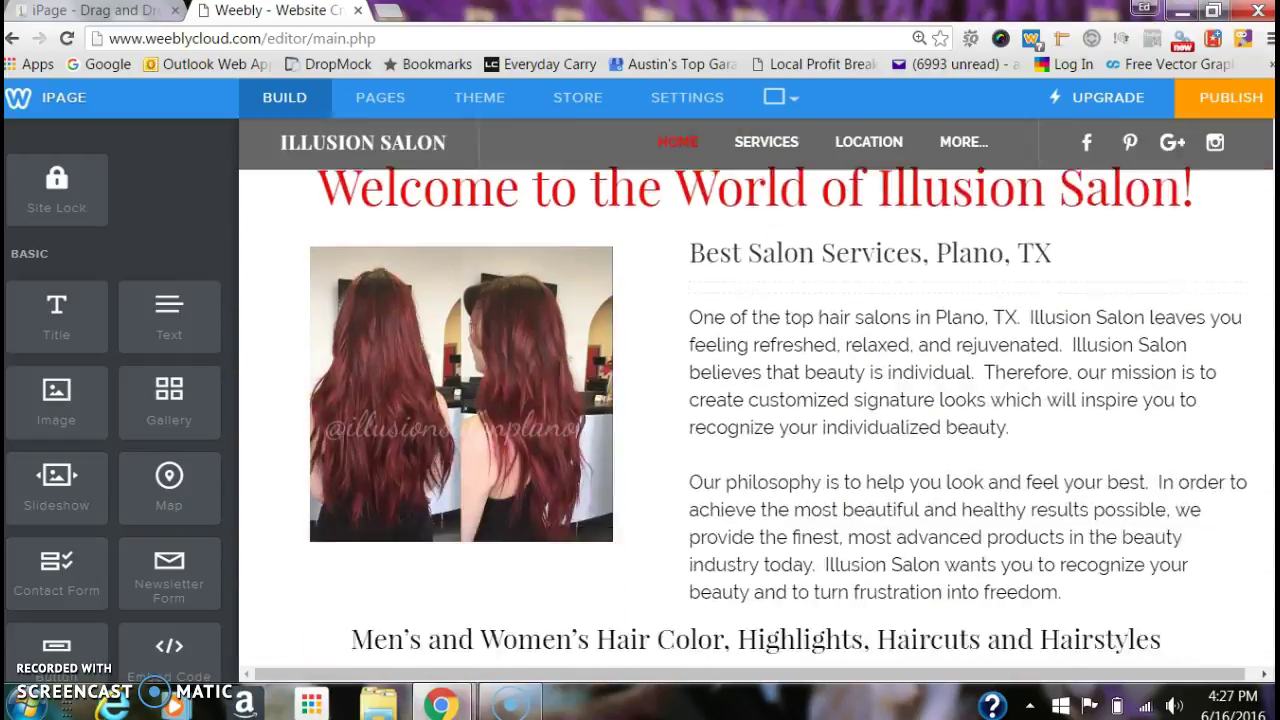
scroll(756, 393, "down", 6)
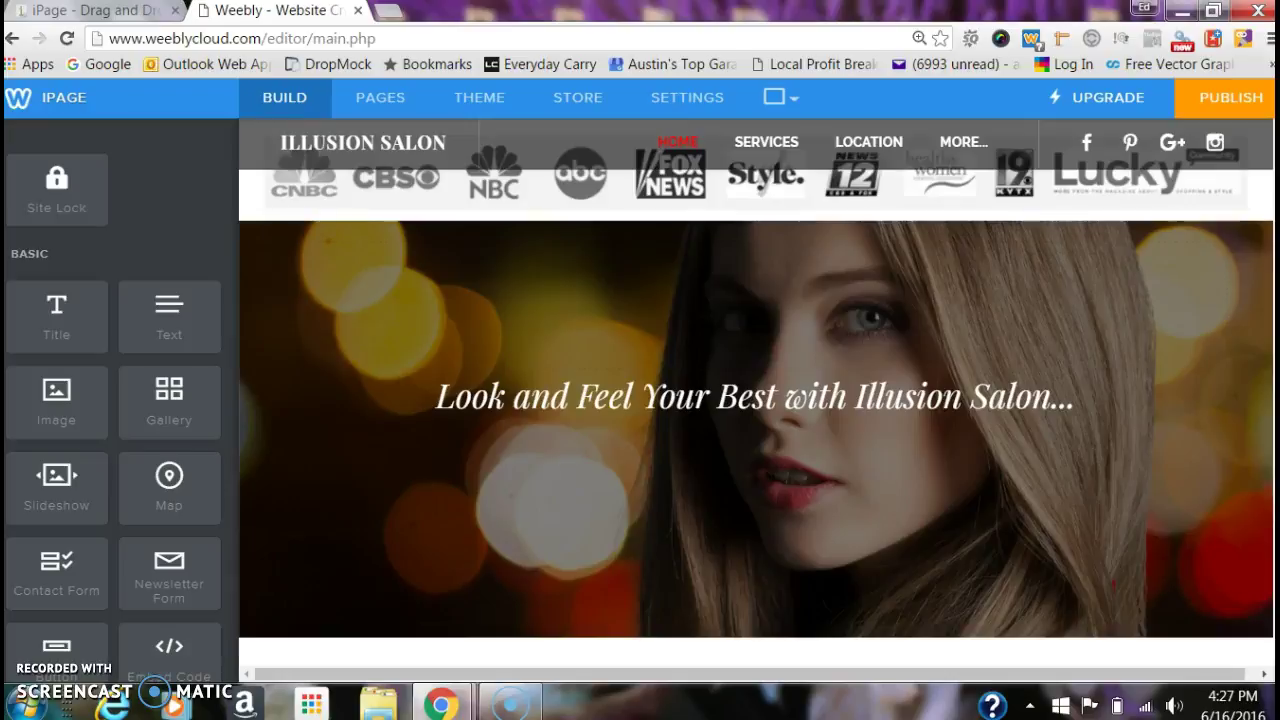
scroll(795, 398, "up", 6)
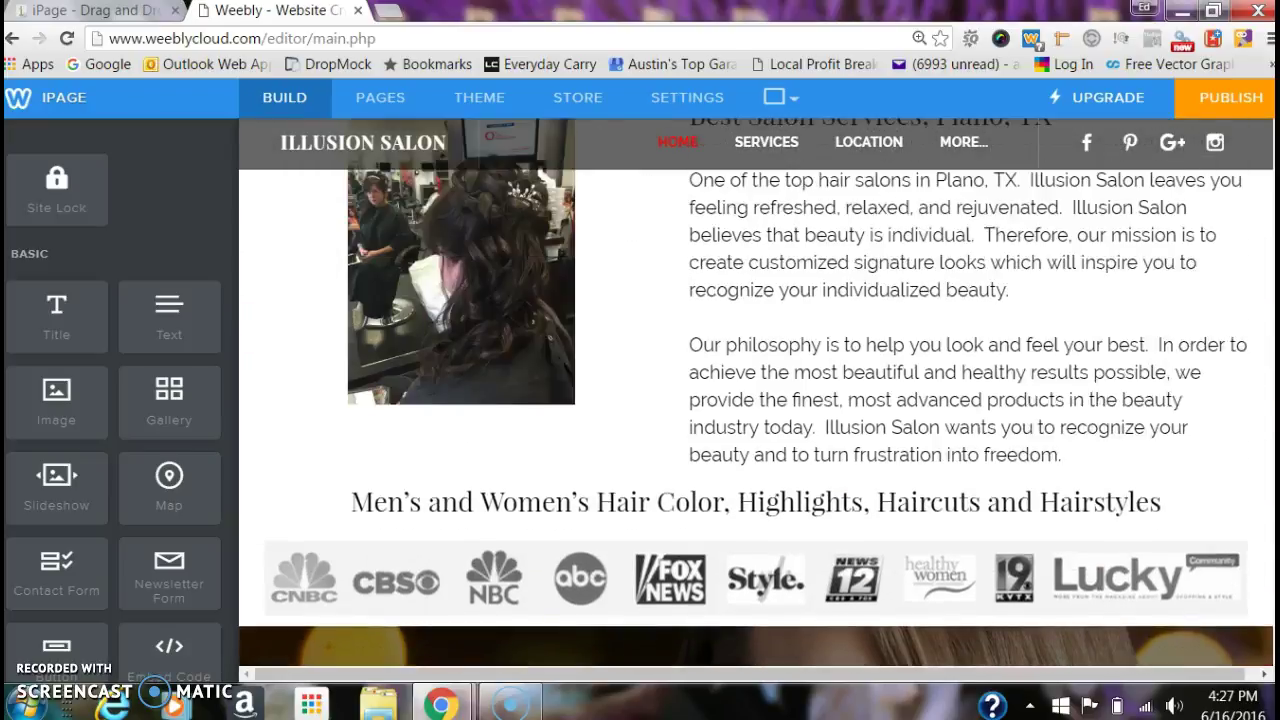
Step: Publish the website and open the live site at illusionsalon.net
mouse_move(1117, 237)
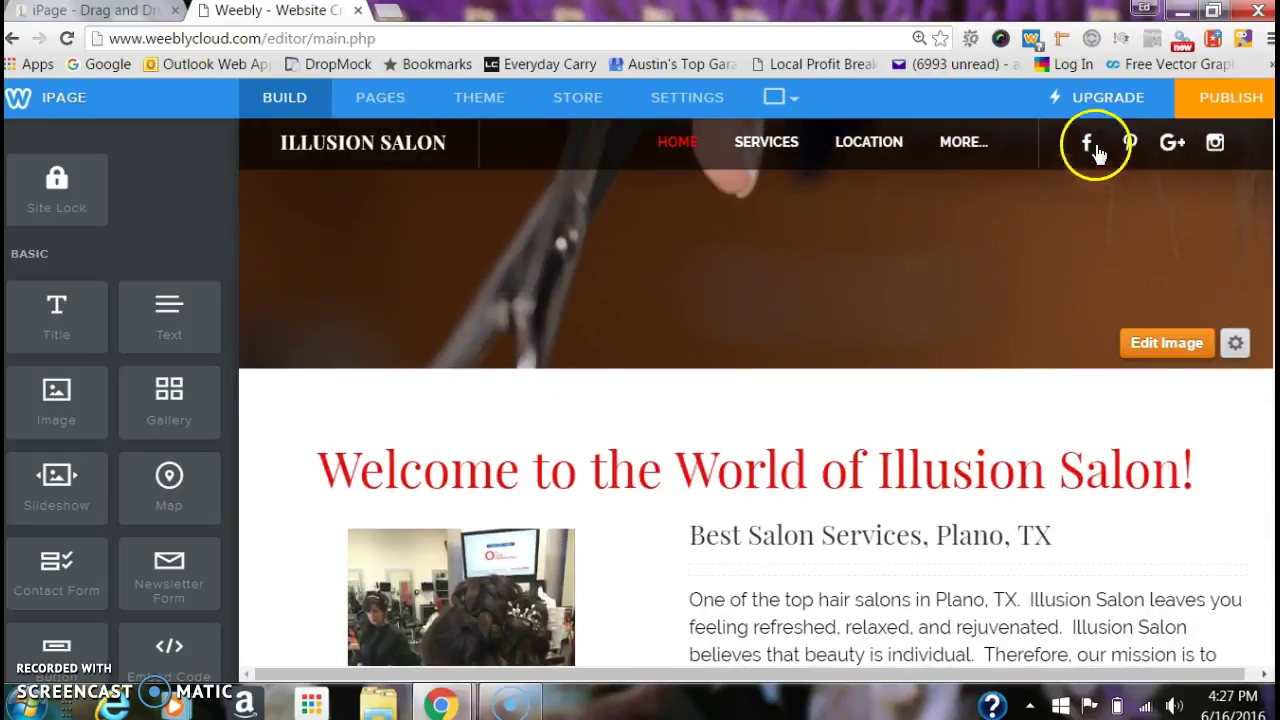
left_click(1232, 108)
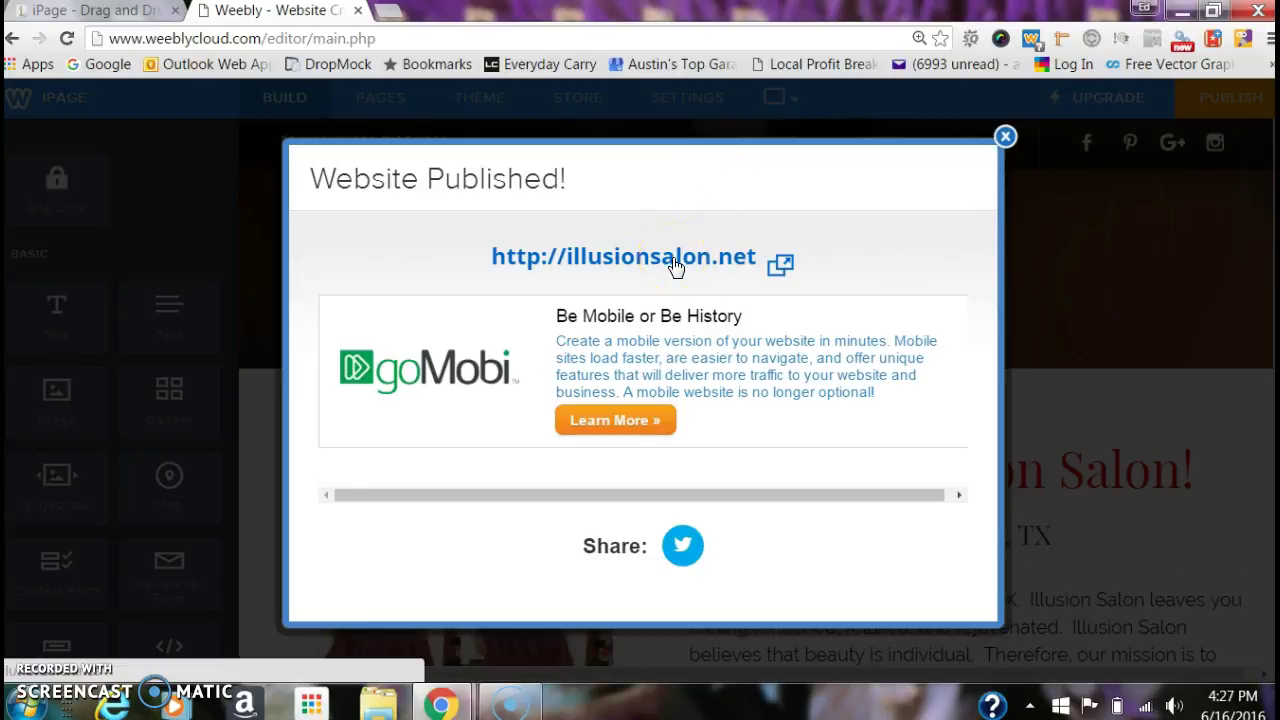
left_click(674, 259)
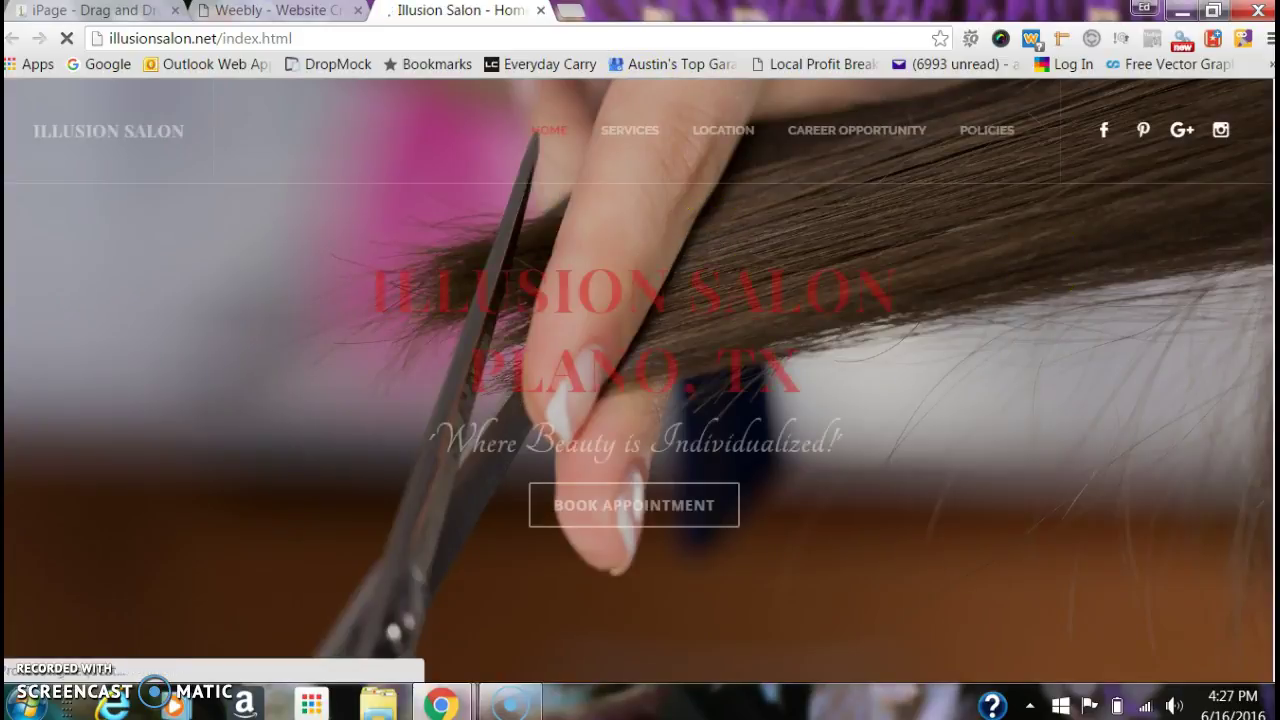
Step: Check the published Home page's welcome text and look through its service and appointment sections
scroll(640, 380, "down", 6)
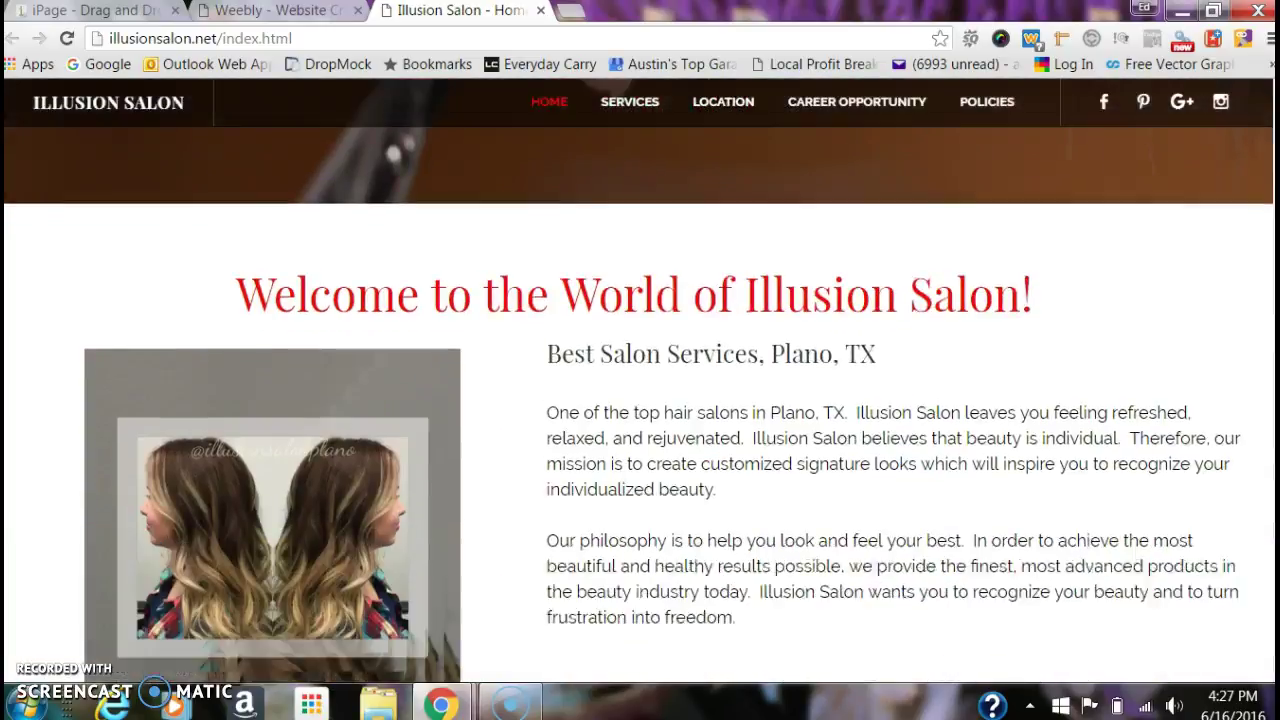
scroll(640, 380, "down", 1)
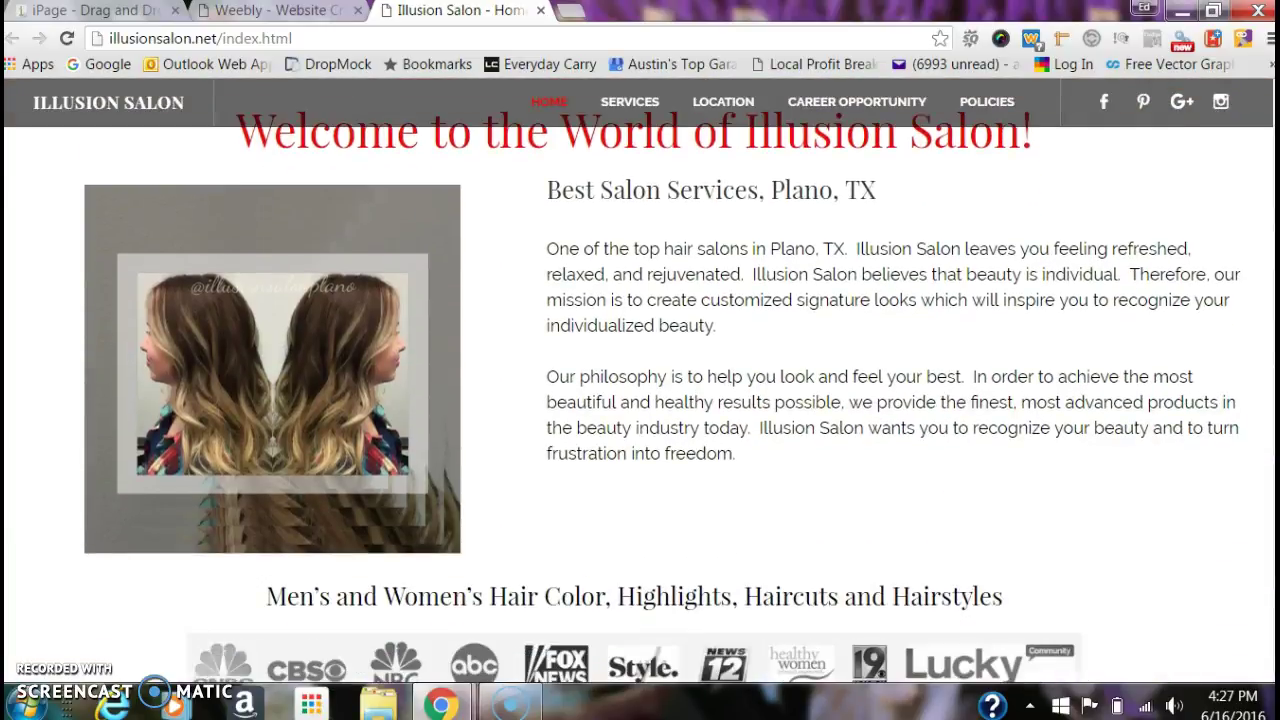
scroll(640, 380, "down", 10)
scroll(640, 380, "up", 7)
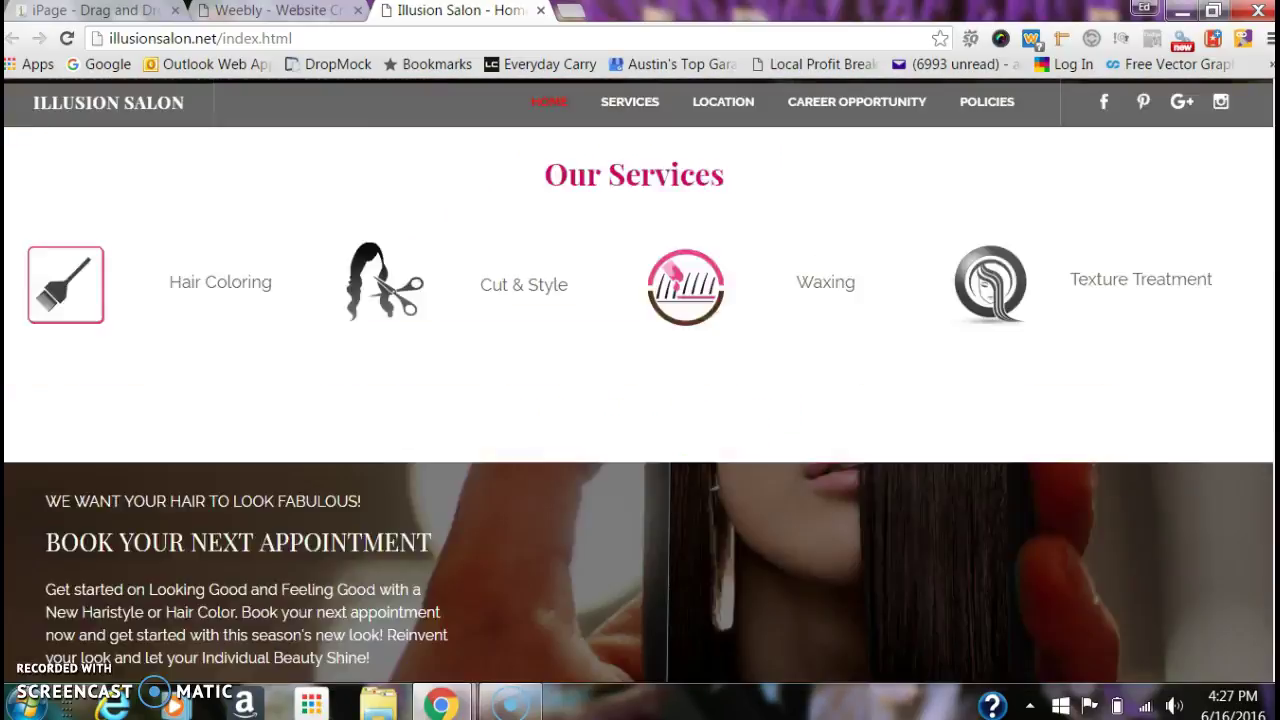
Step: Close the live site and dismiss the publish confirmation to return to the page editor
scroll(640, 380, "up", 10)
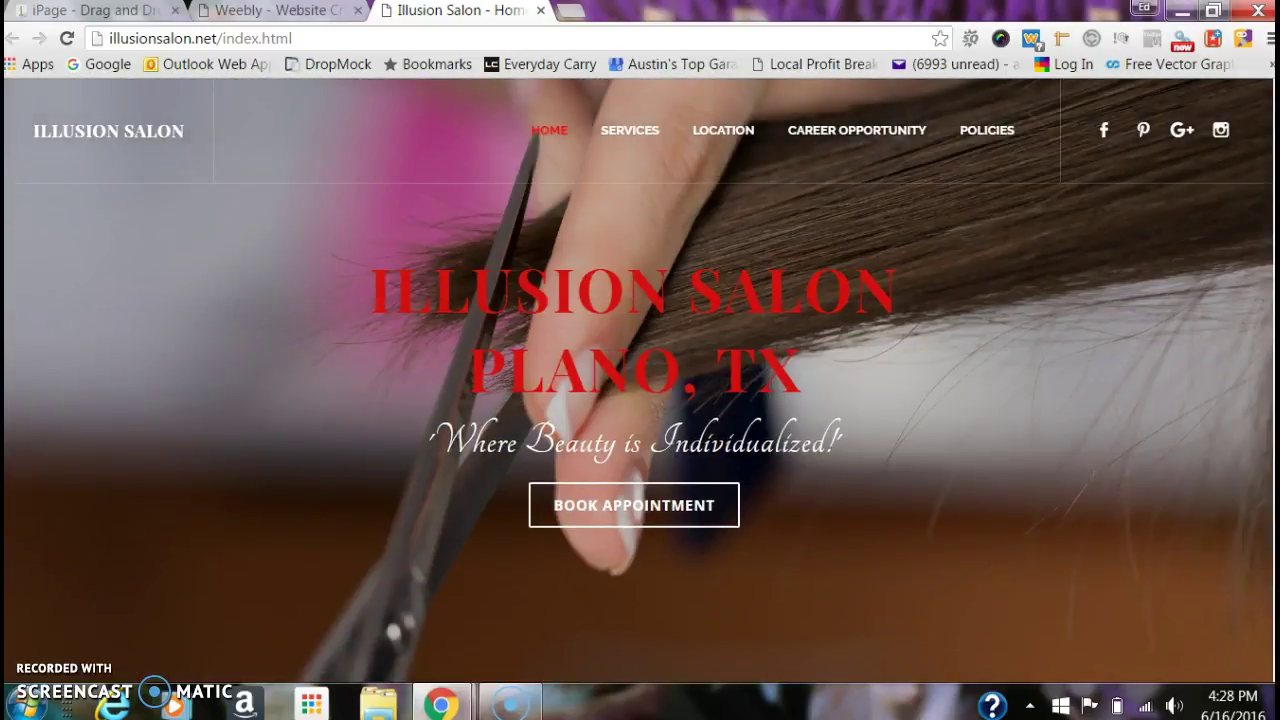
left_click(540, 11)
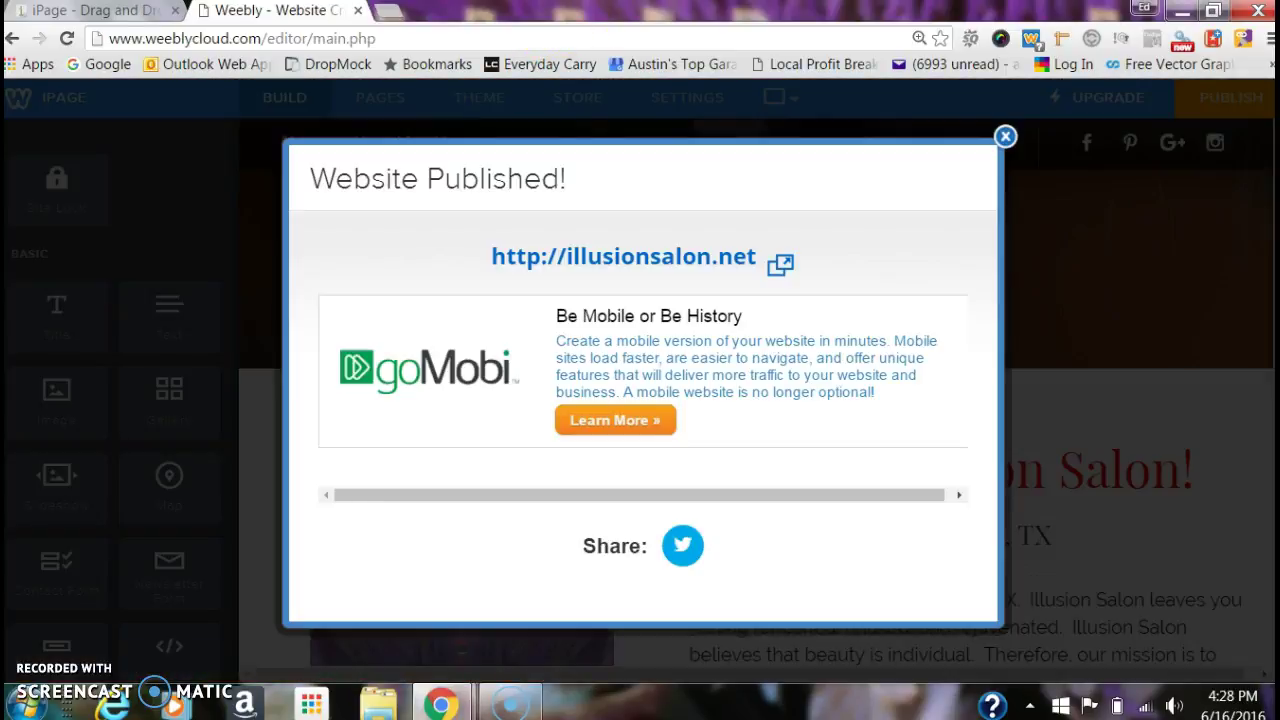
left_click(1006, 136)
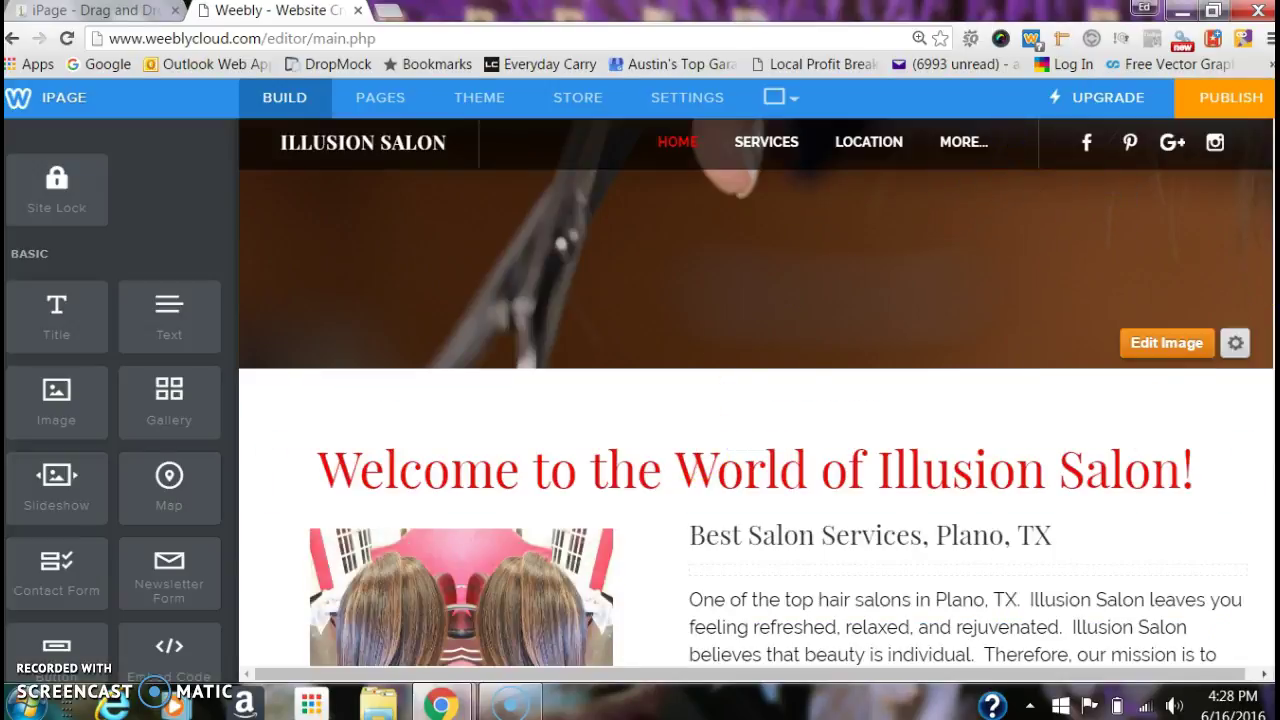
Step: Open the client photo beside the "Happy Client..." testimonial for image editing, examine its editing options, and save it
scroll(756, 393, "down", 2)
scroll(756, 391, "down", 1)
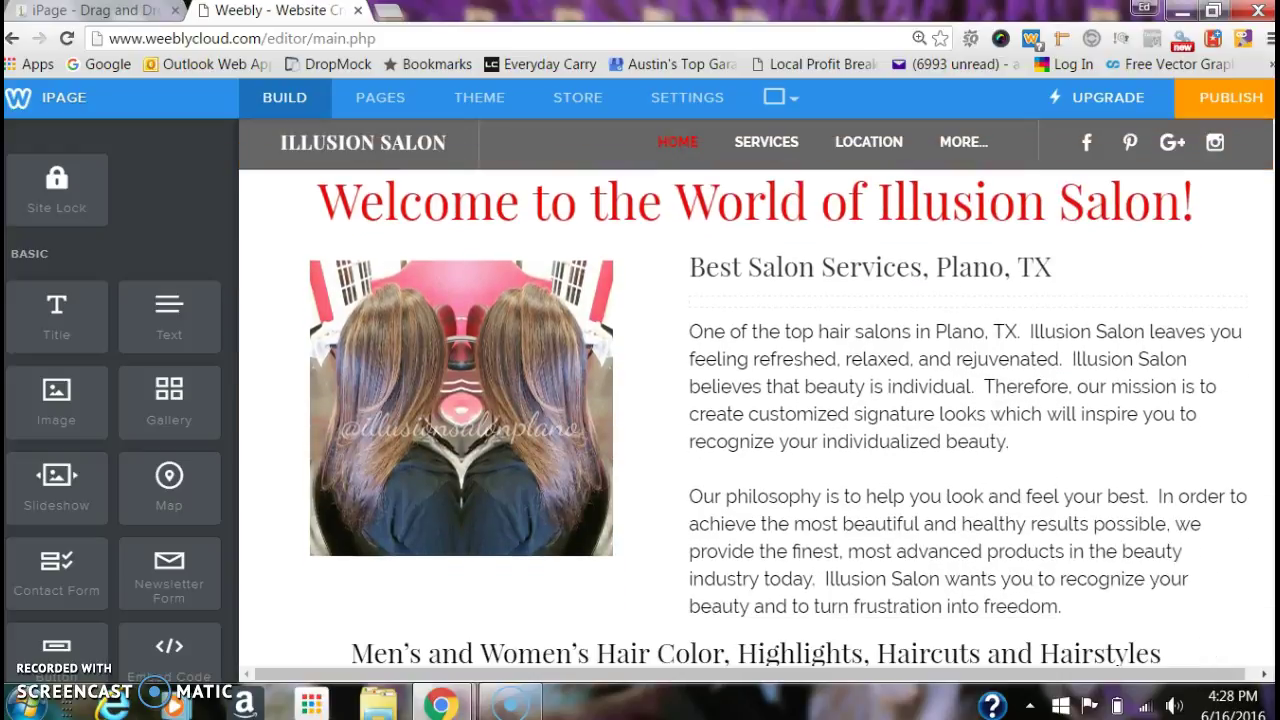
scroll(756, 393, "down", 6)
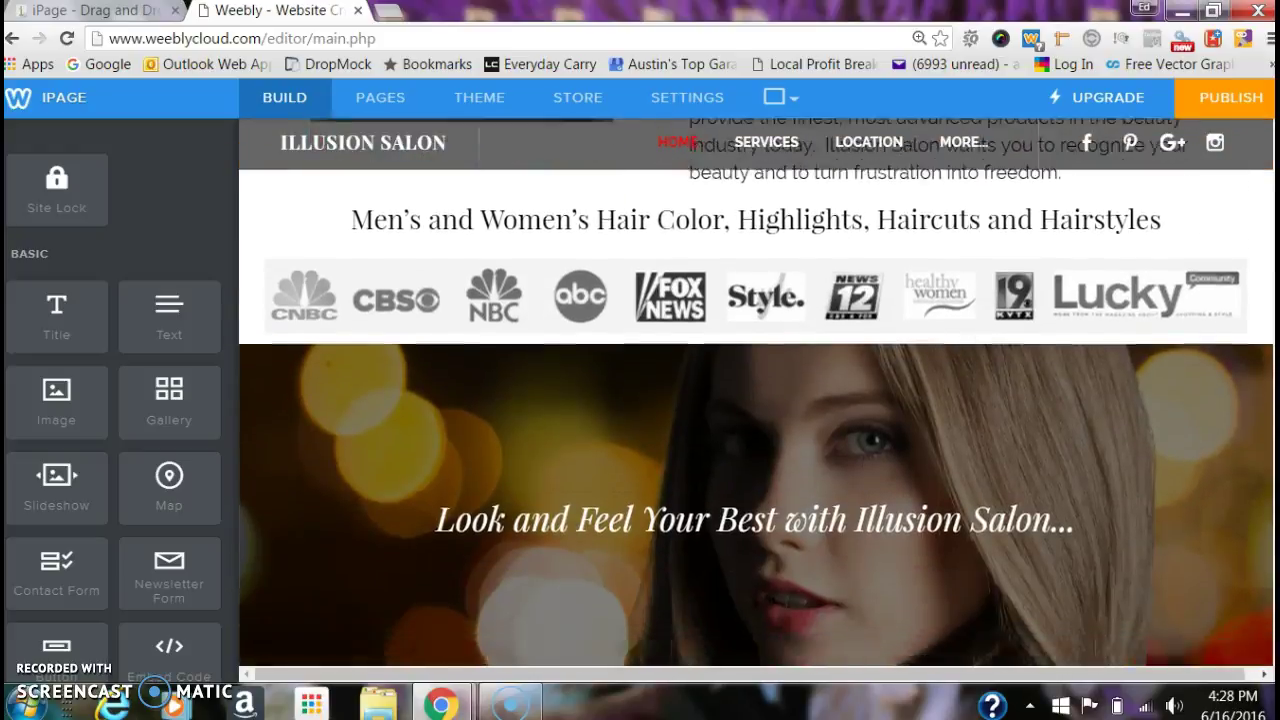
scroll(756, 393, "down", 7)
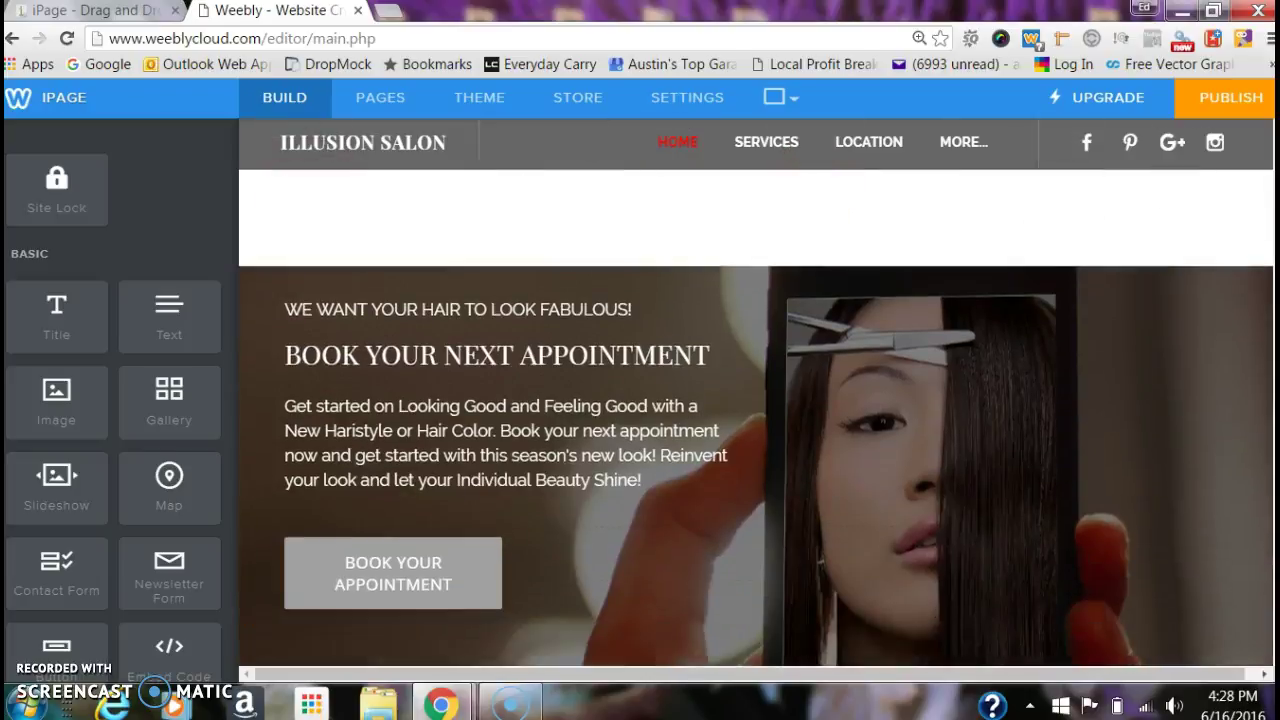
scroll(756, 393, "down", 10)
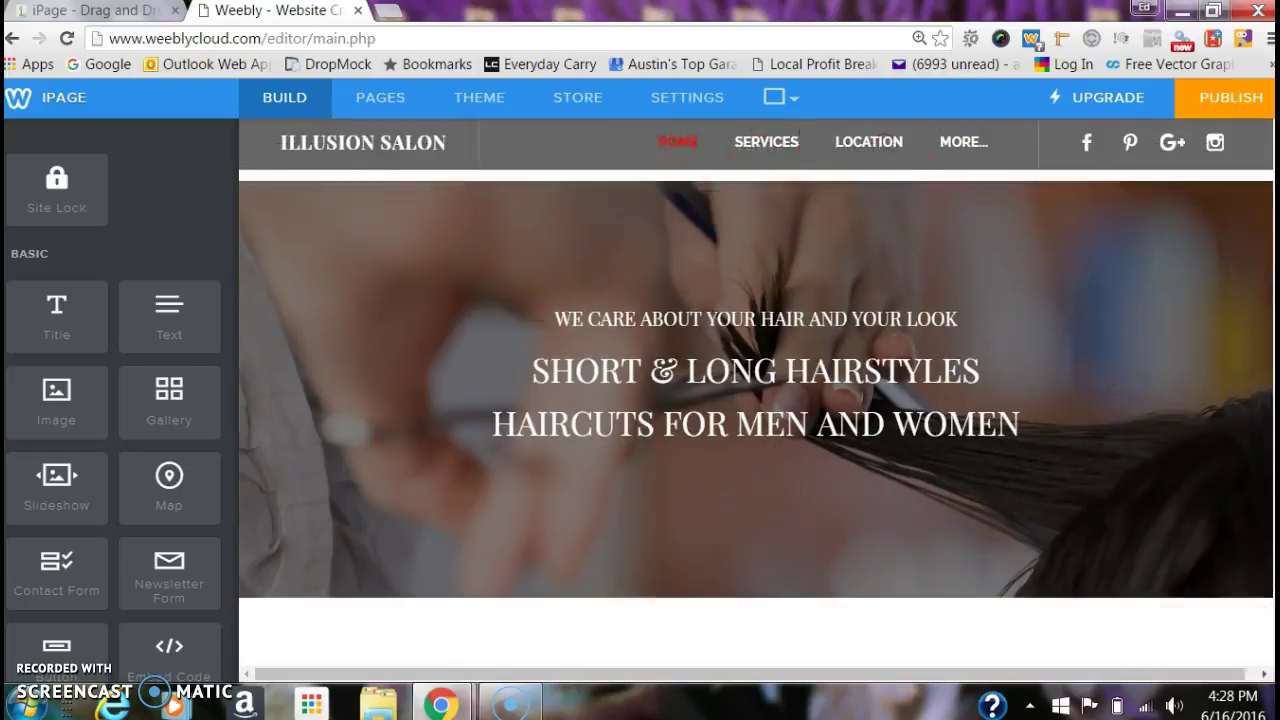
scroll(756, 393, "down", 1)
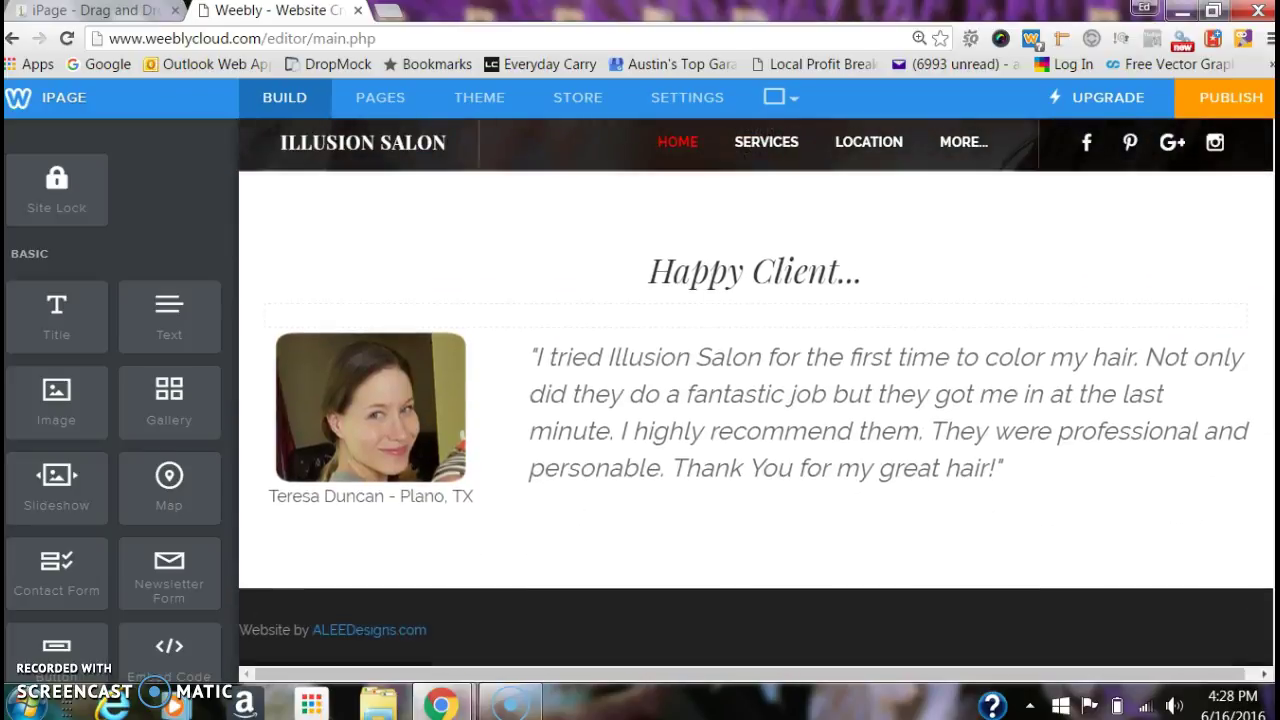
left_click(413, 427)
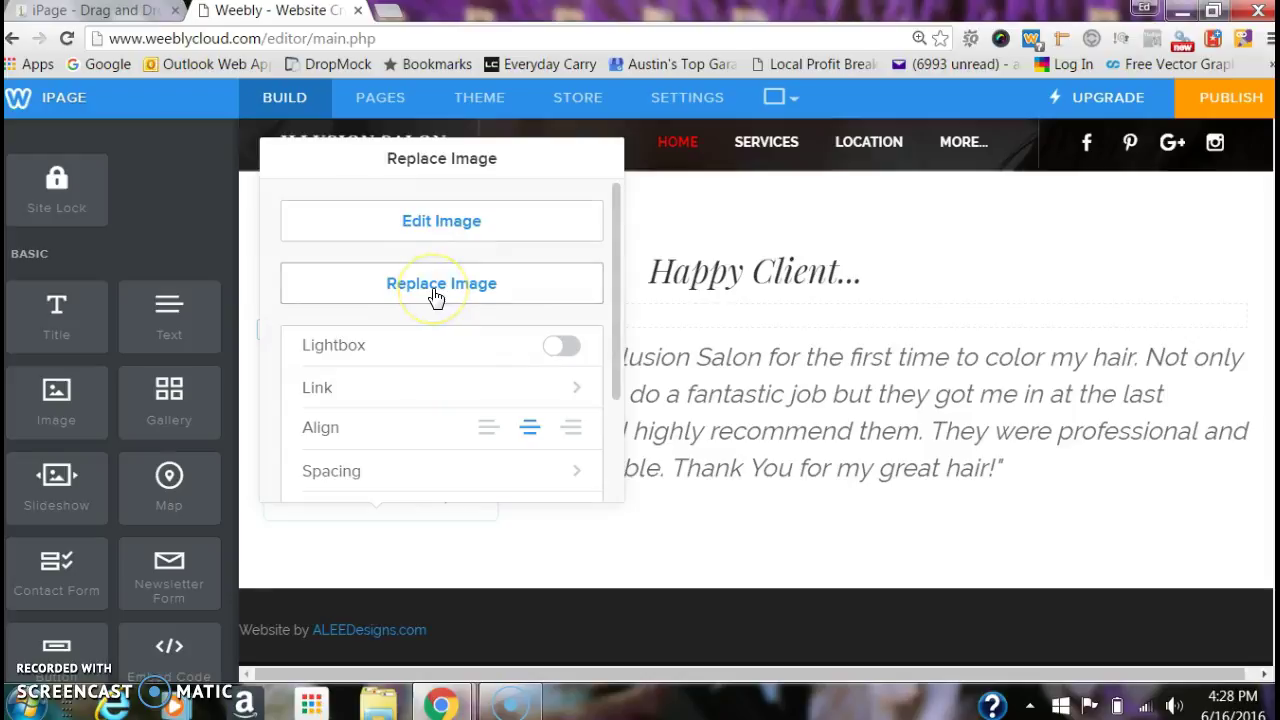
left_click(449, 230)
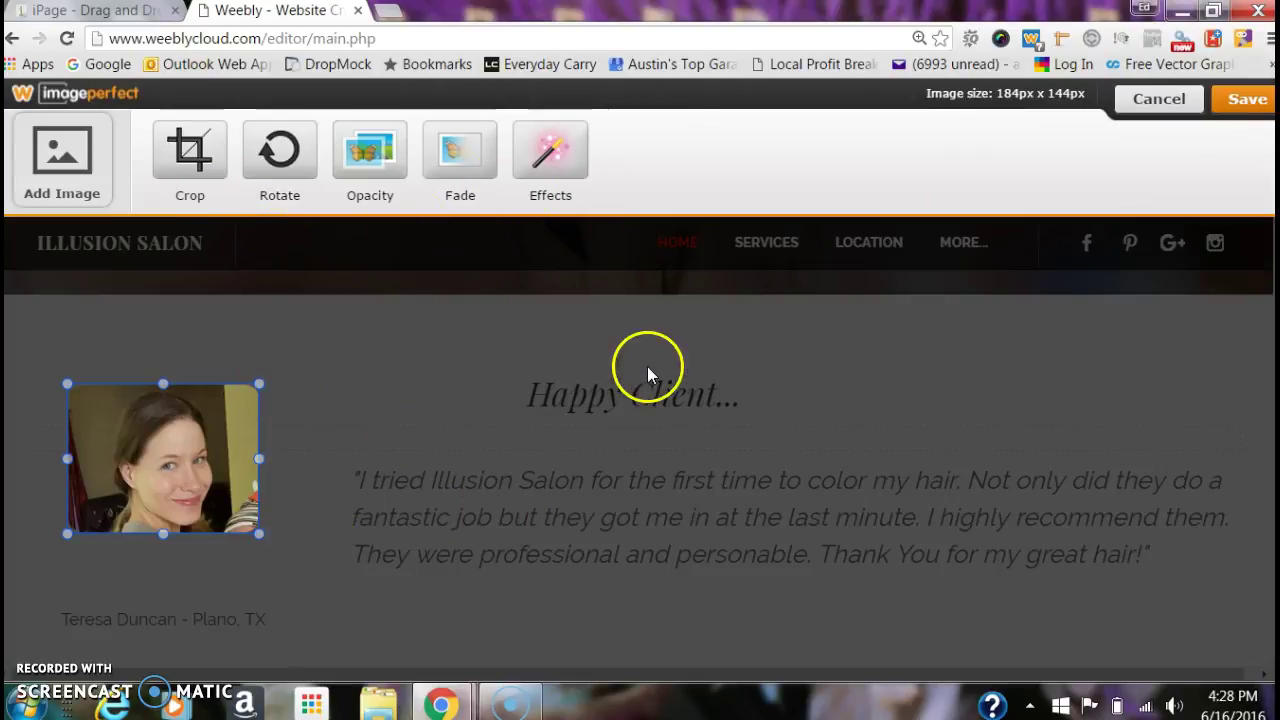
left_click(1238, 104)
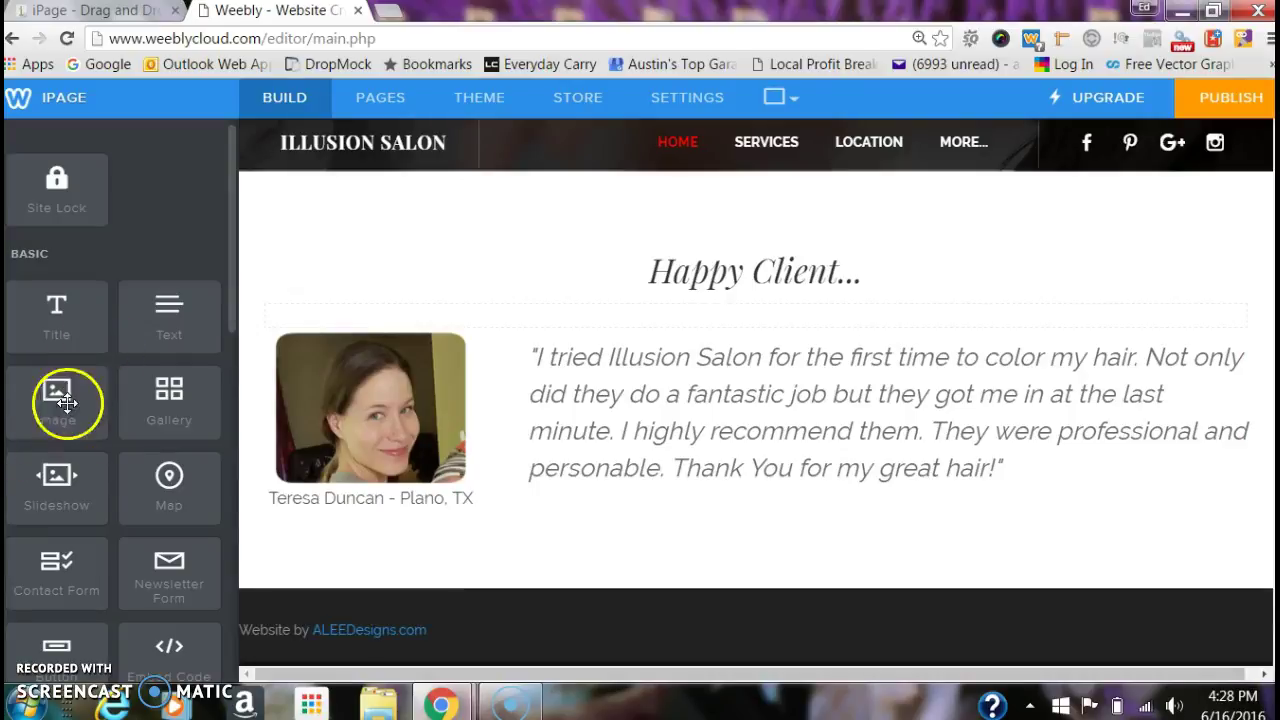
Step: Try adding an image element beside the testimonial text, view its upload options, and delete the element
left_click_drag(57, 400, 723, 417)
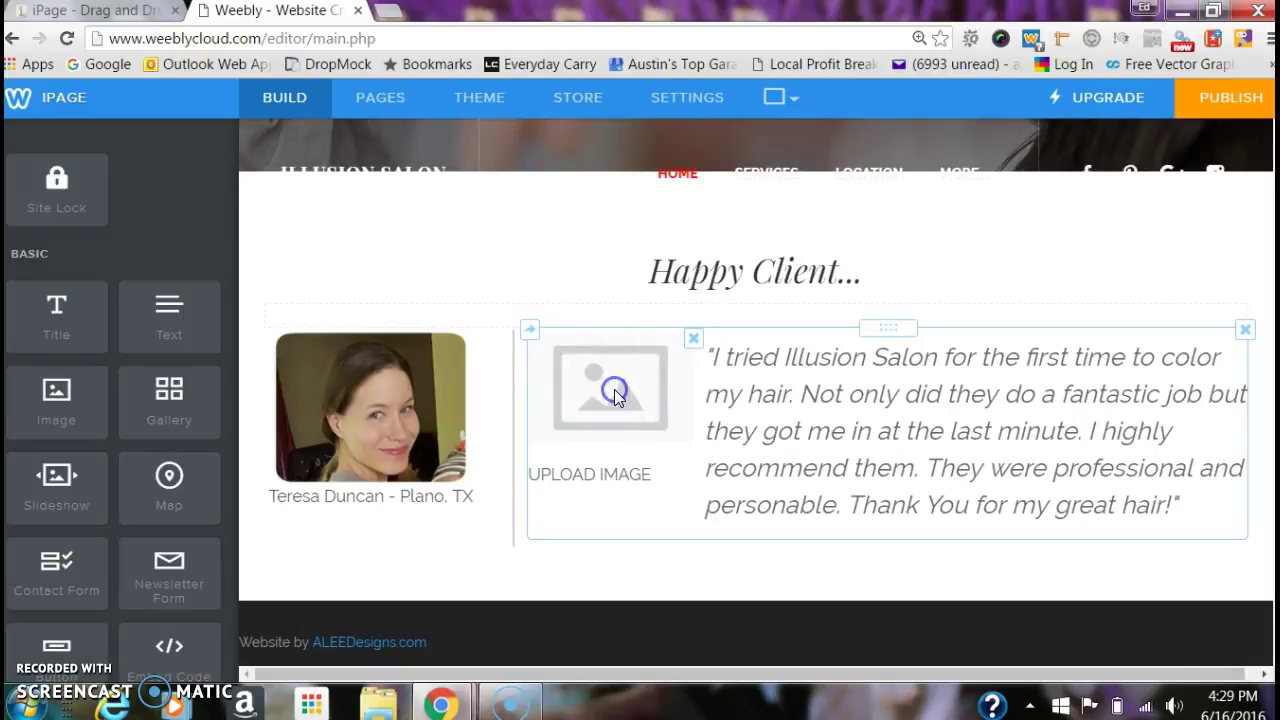
left_click(614, 392)
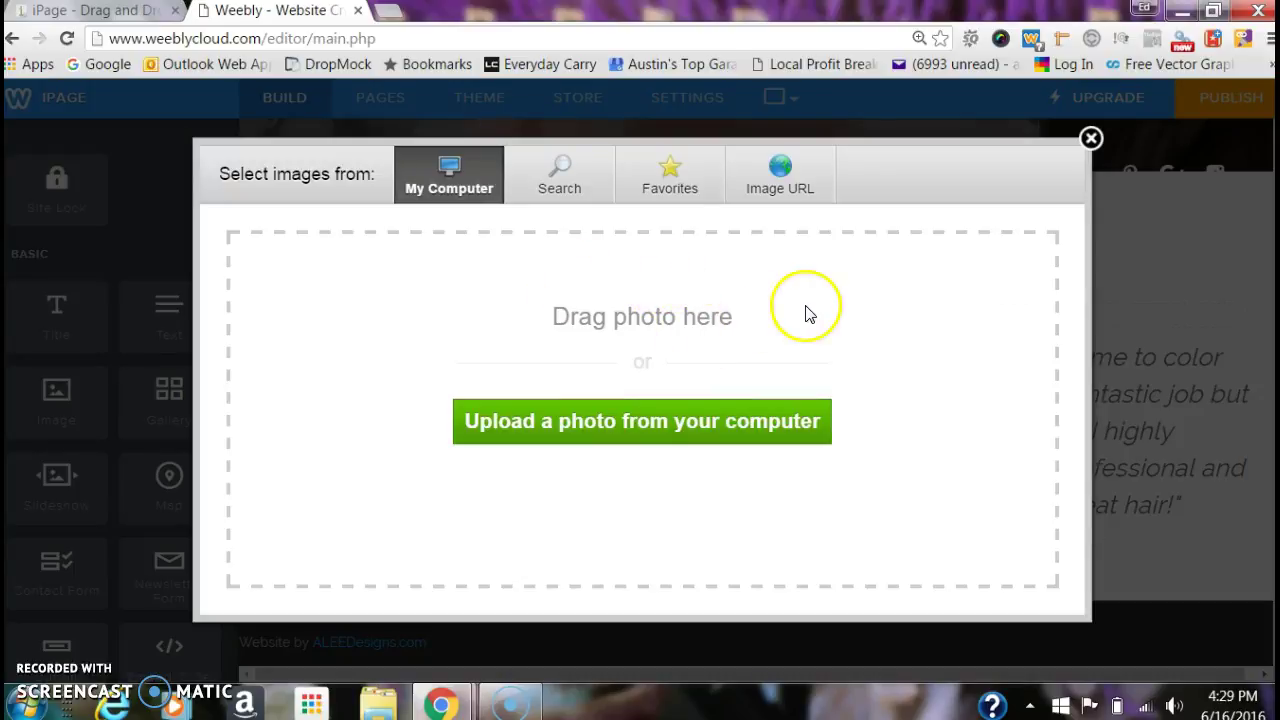
left_click(1091, 139)
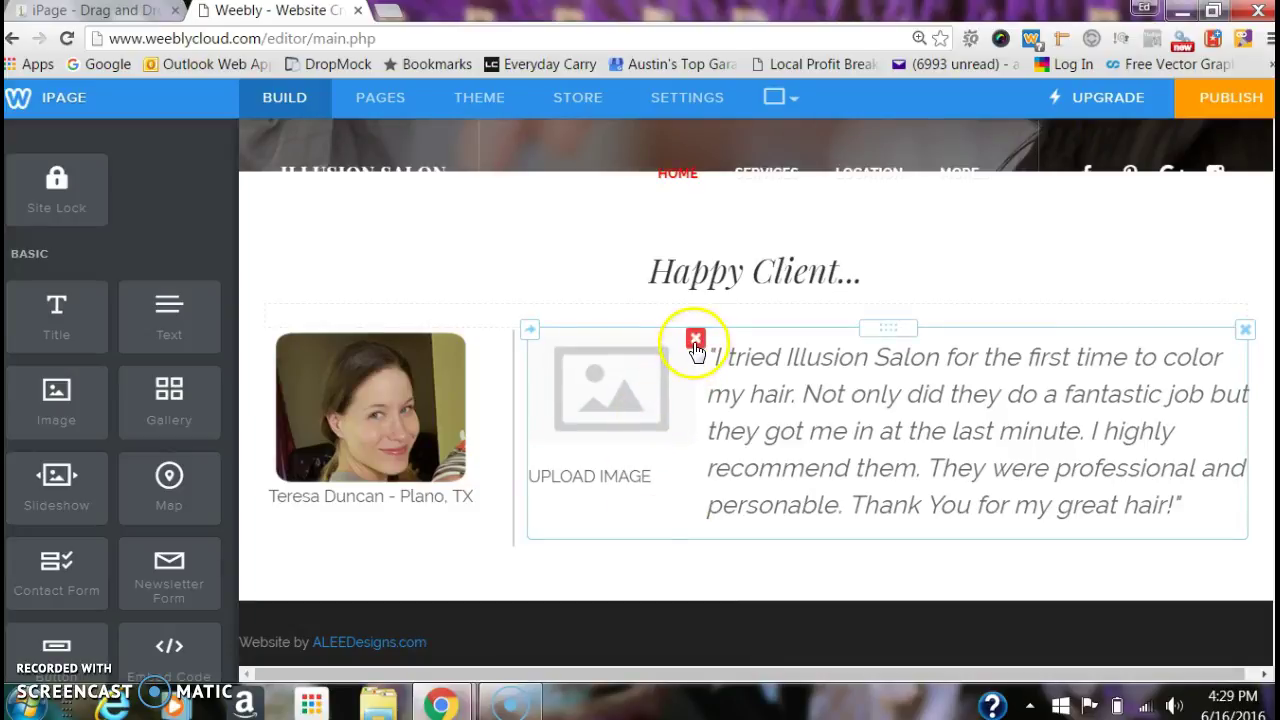
left_click(694, 343)
left_click(724, 282)
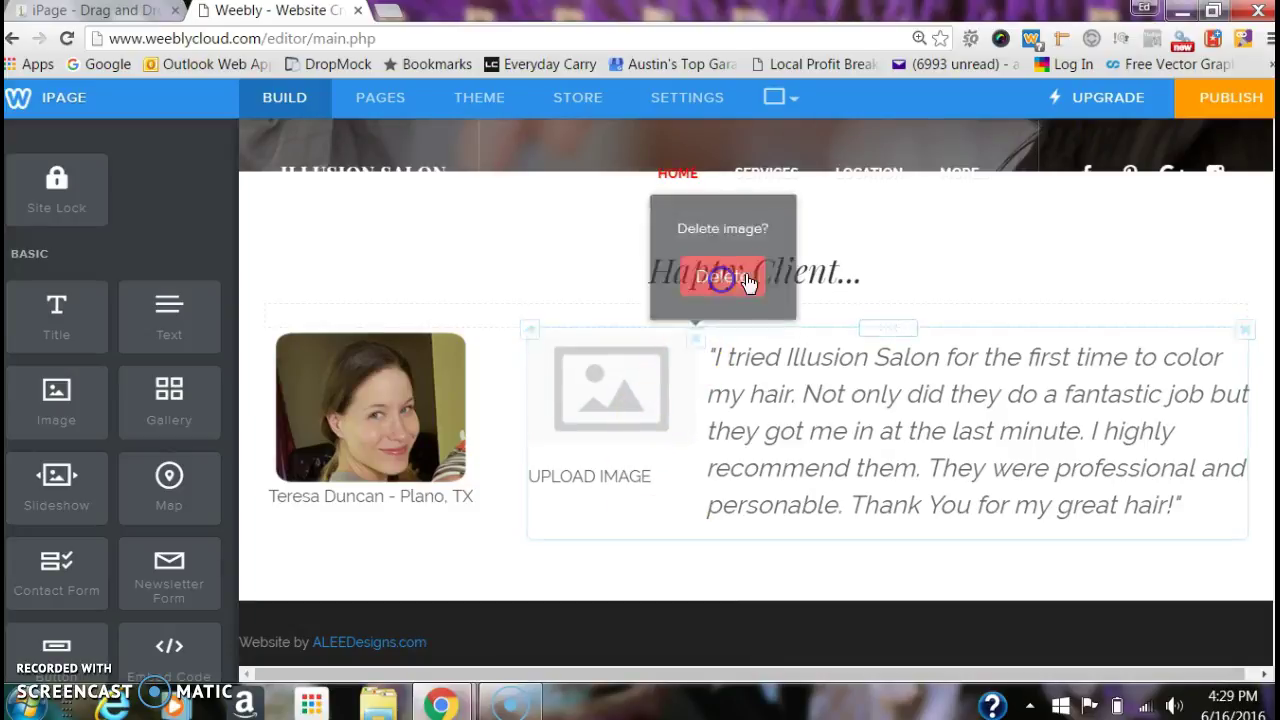
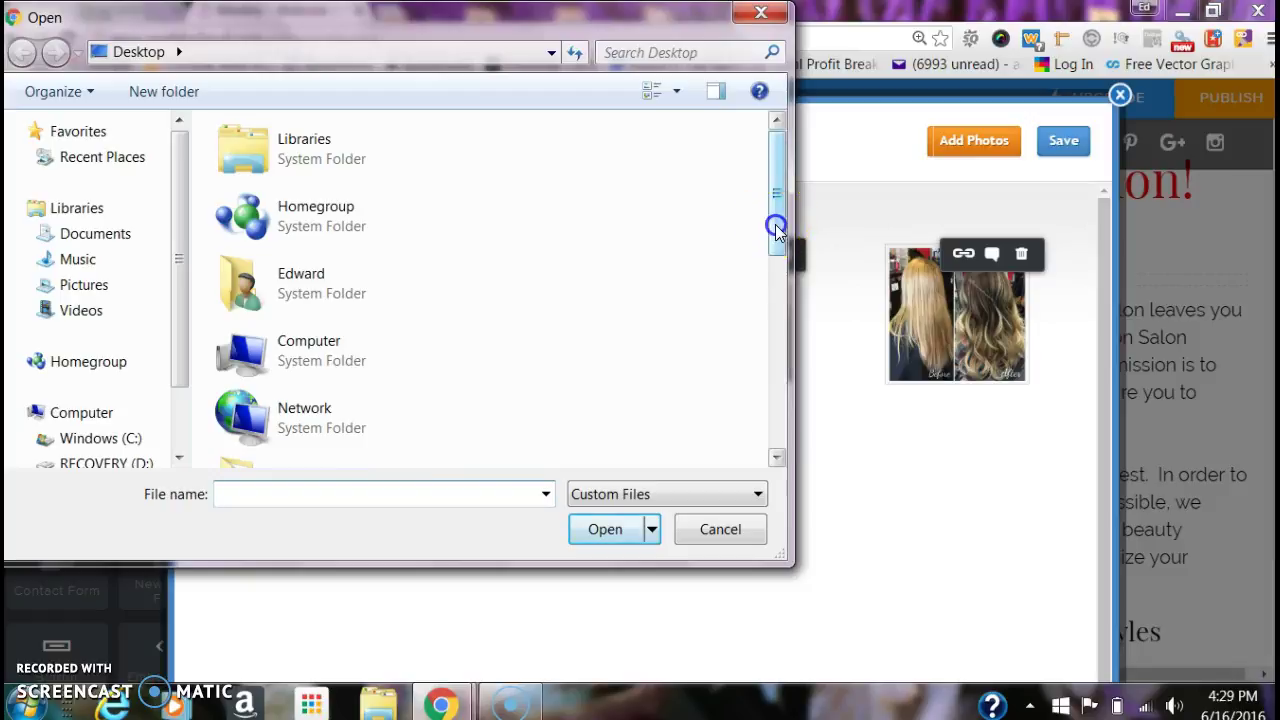
Step: Add photo 7 from the desktop's Illusion Salon folder to the welcome section's slideshow and save the slideshow photos
double_click(333, 350)
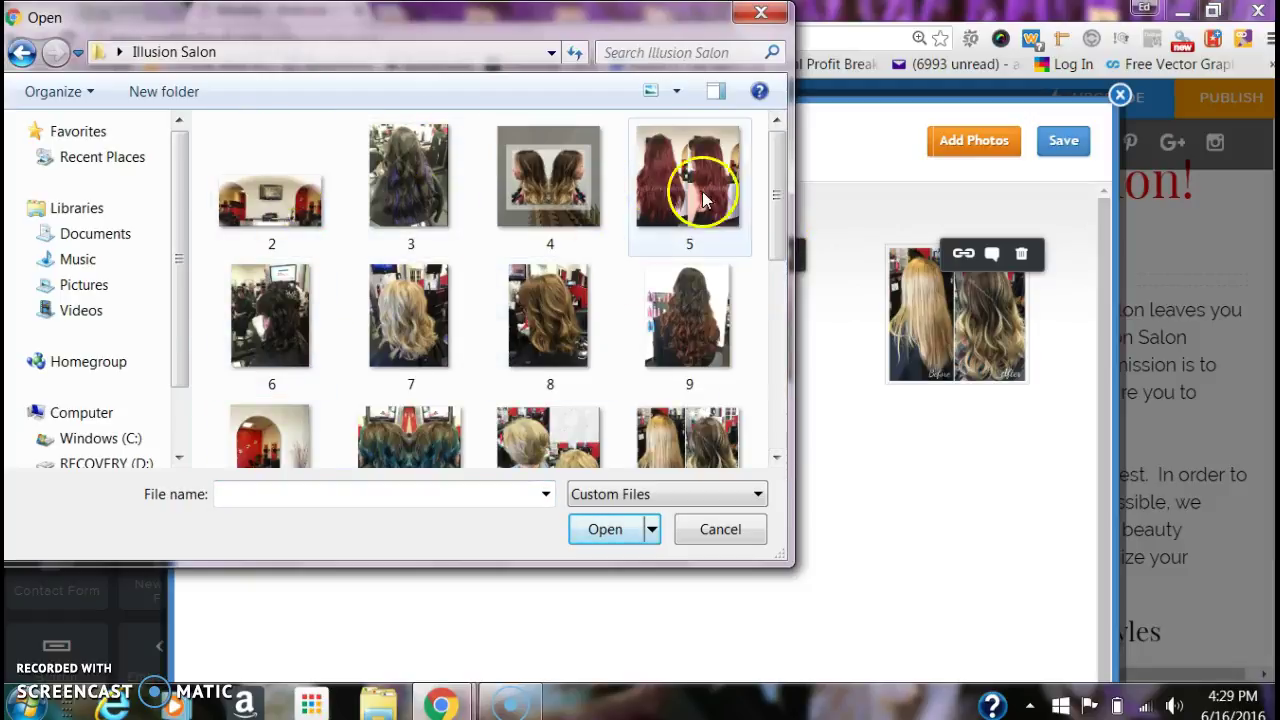
left_click(762, 13)
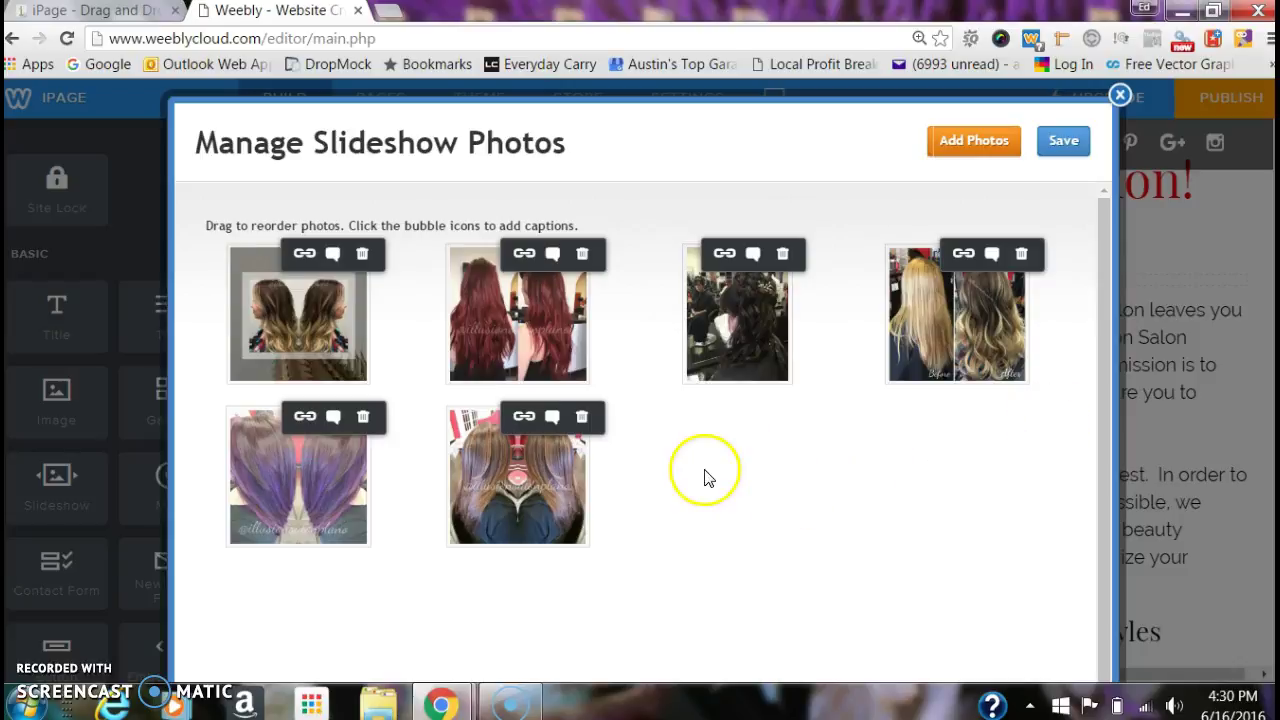
left_click(1000, 139)
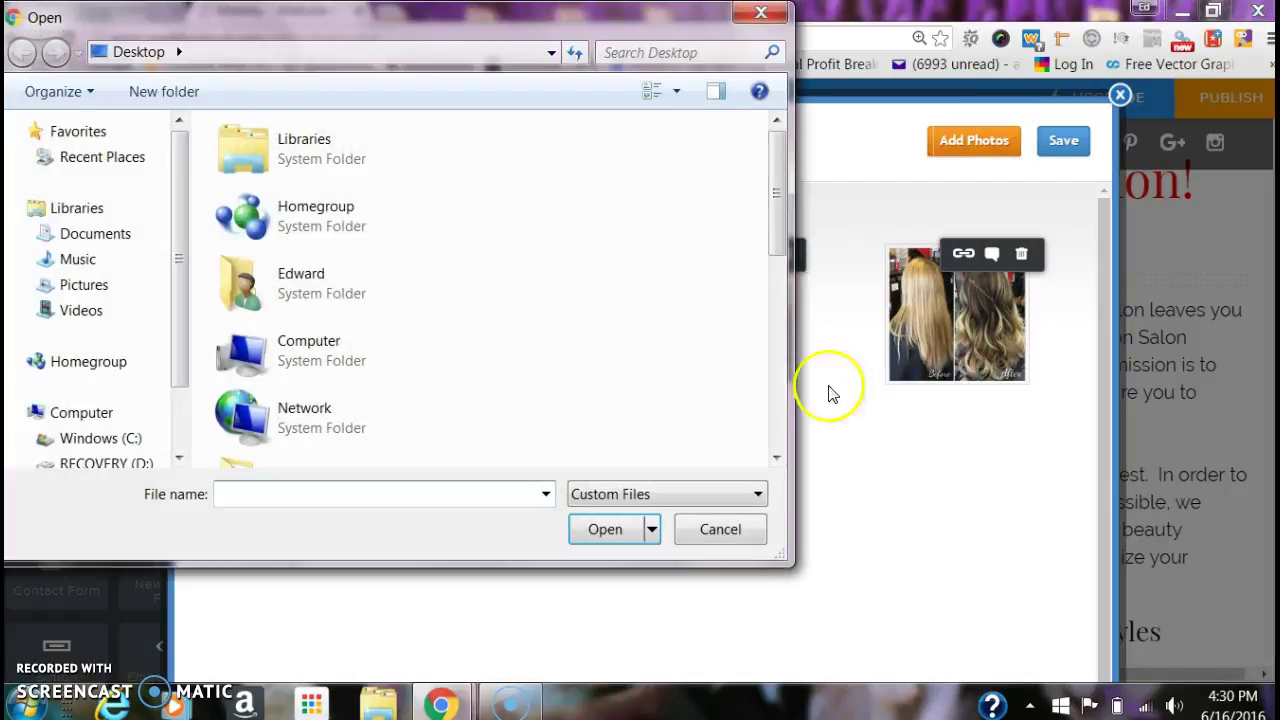
left_click_drag(777, 223, 745, 405)
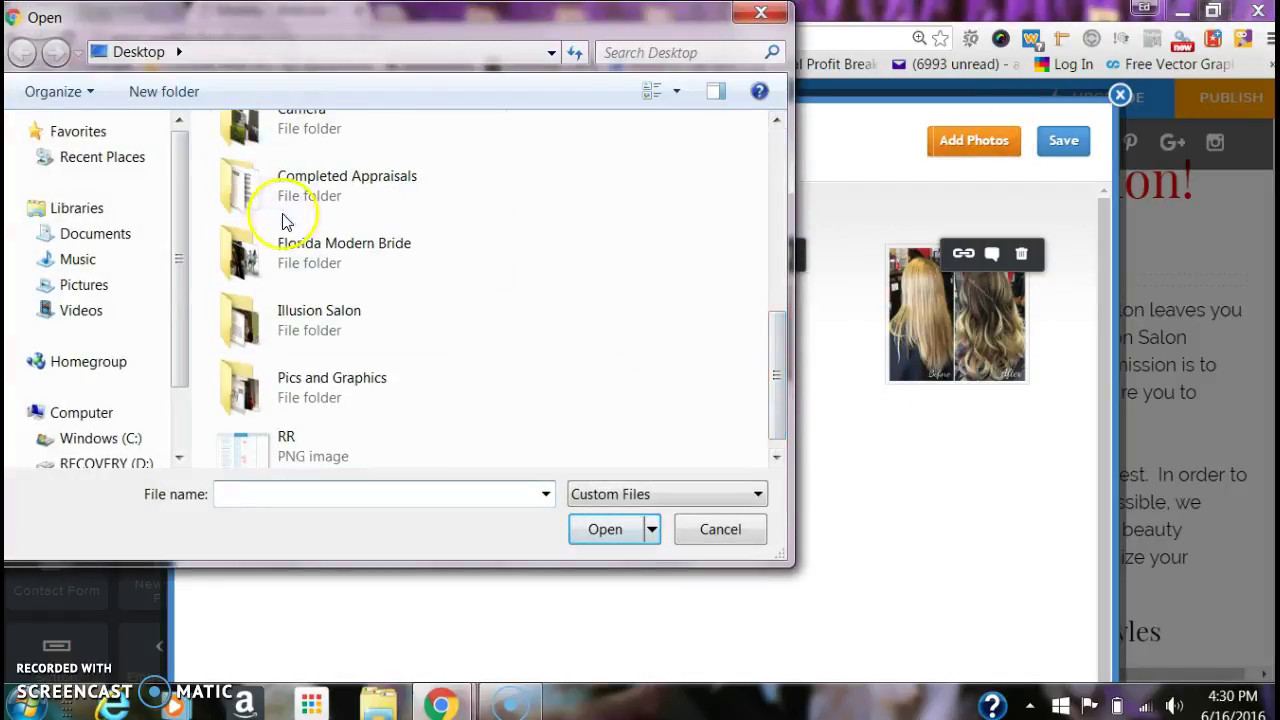
left_click(288, 320)
double_click(288, 320)
left_click(410, 305)
left_click(407, 310)
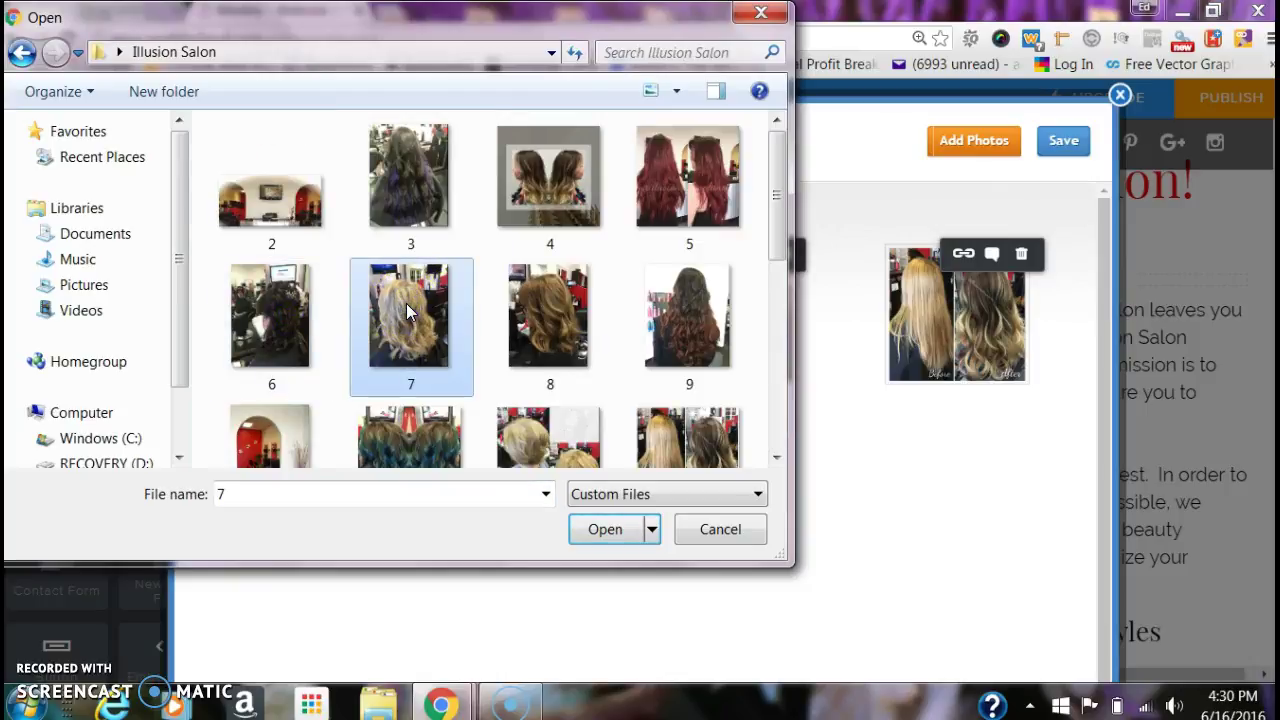
left_click(606, 529)
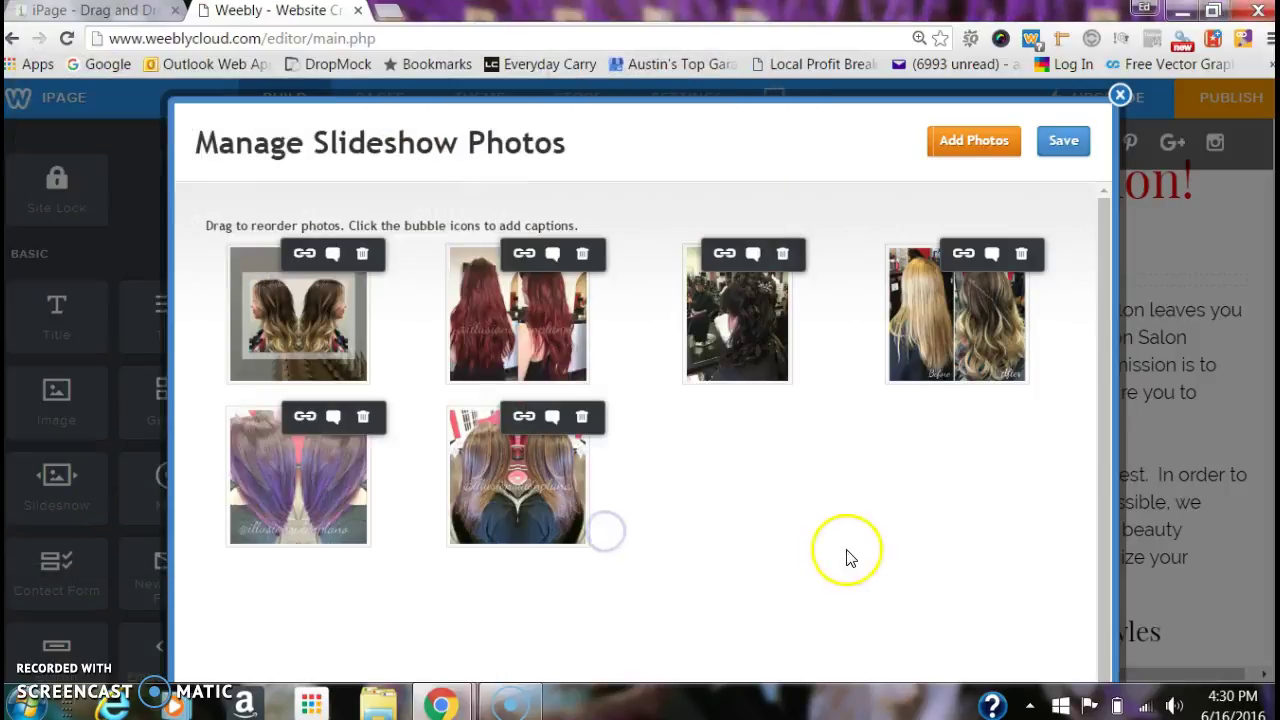
left_click(1018, 647)
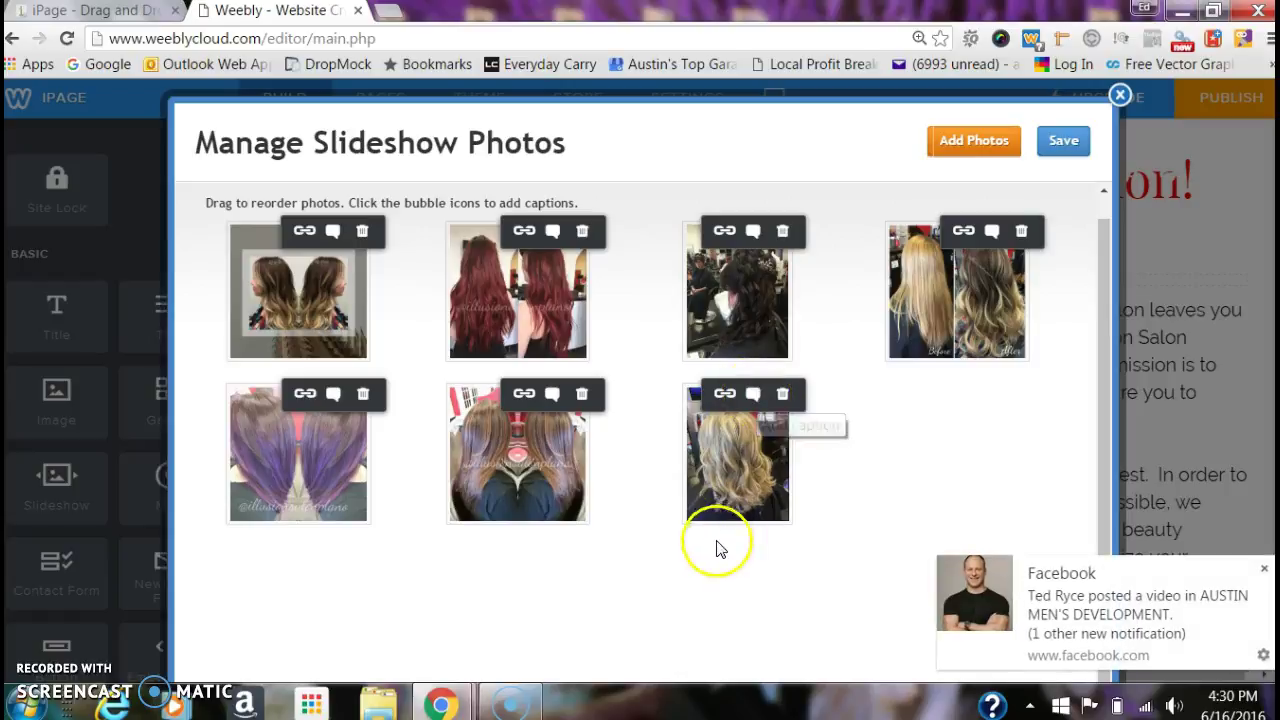
left_click(1265, 569)
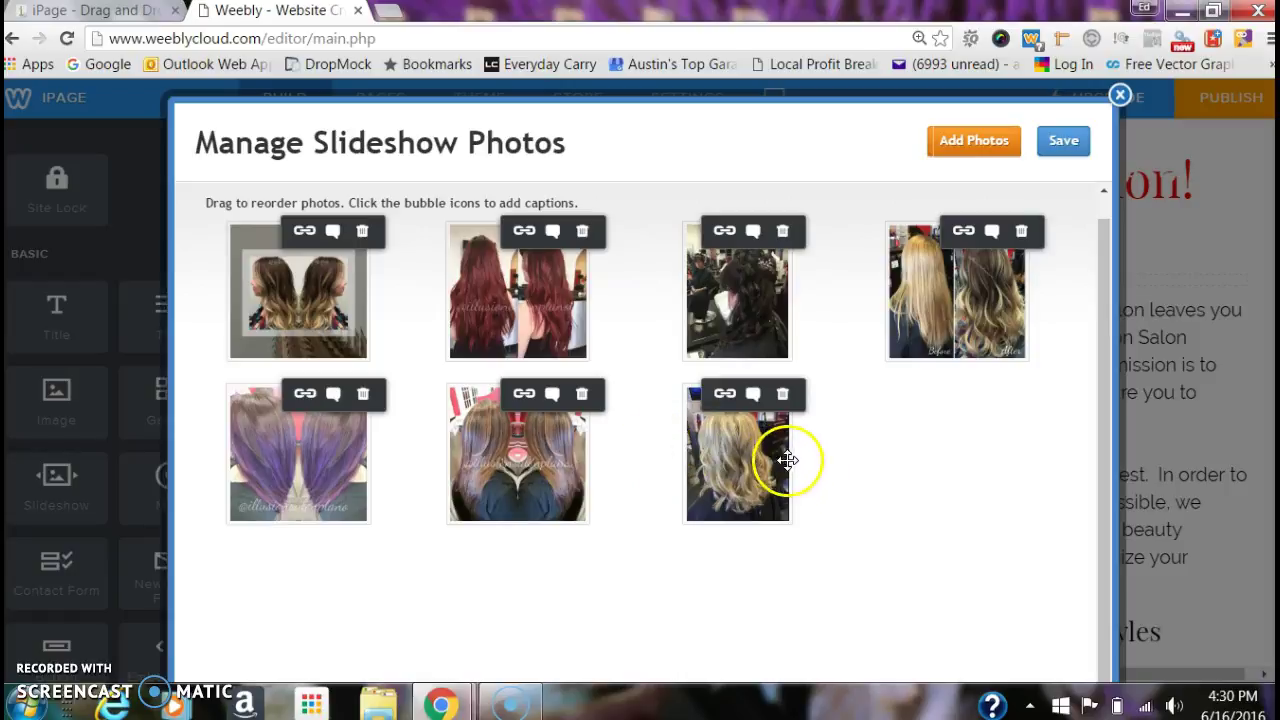
left_click(1063, 147)
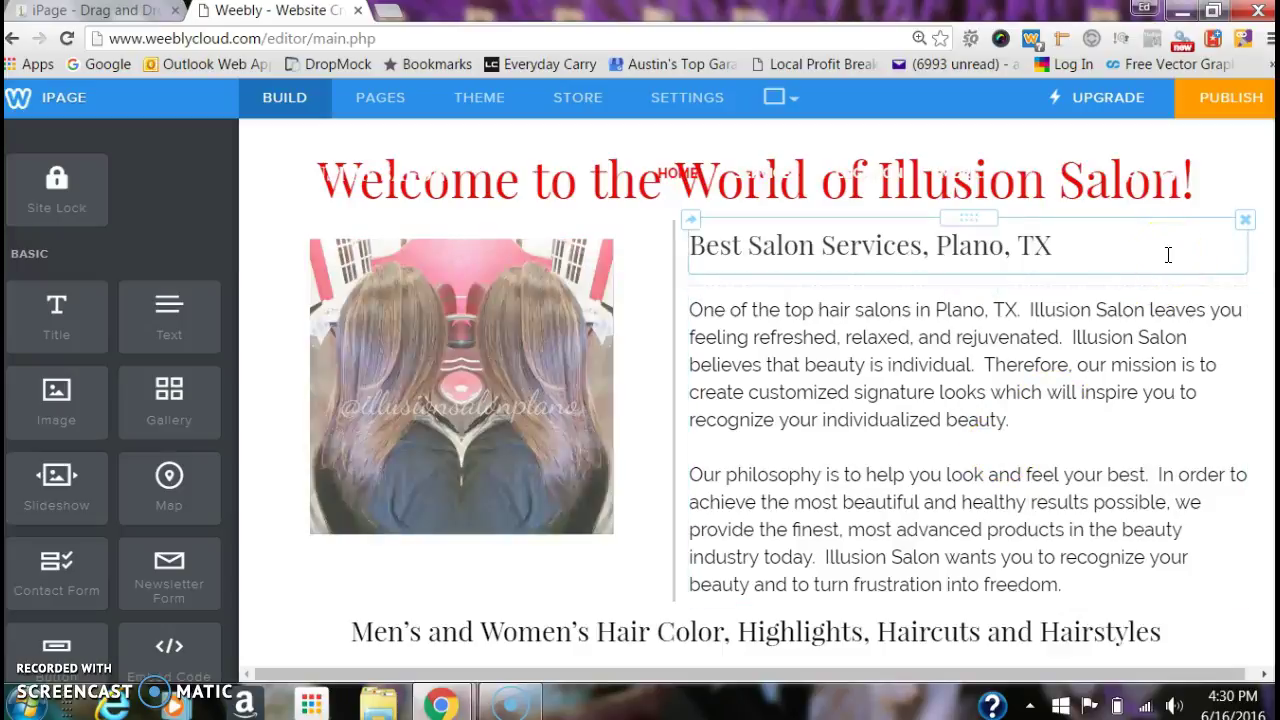
Step: Publish the website and open the live Home page at illusionsalon.net to its welcome section
left_click(1231, 97)
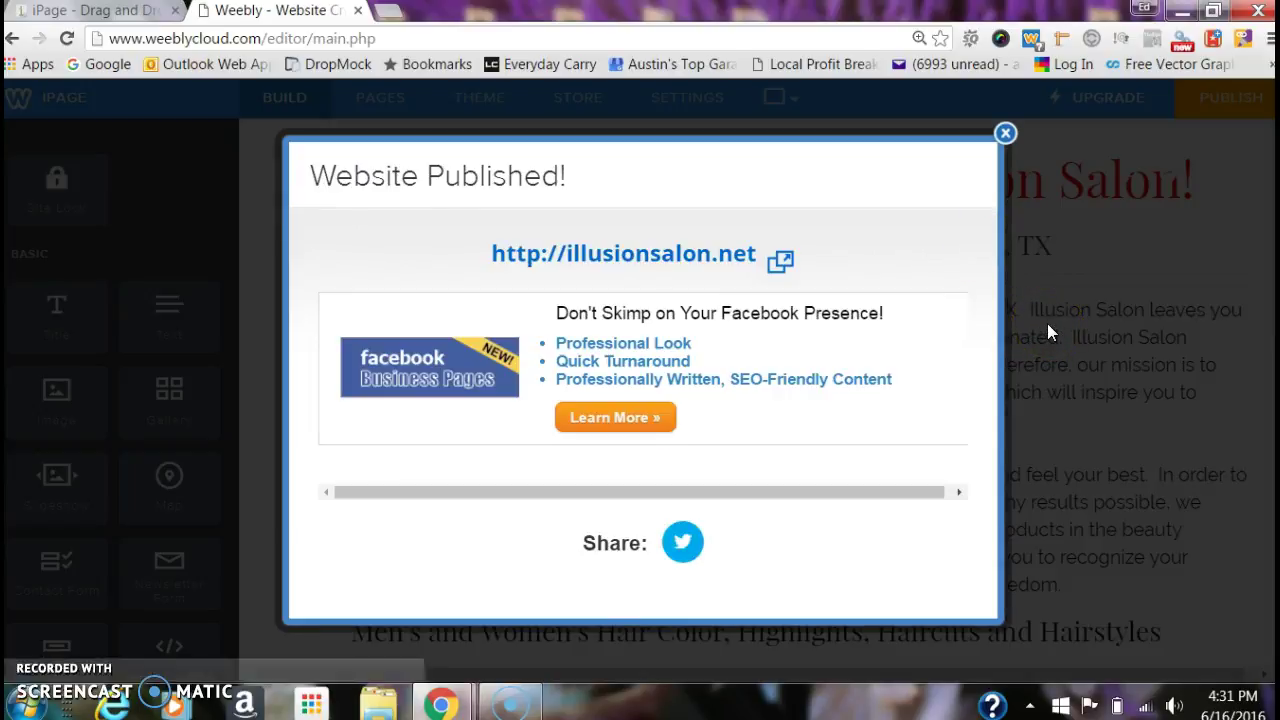
left_click(679, 256)
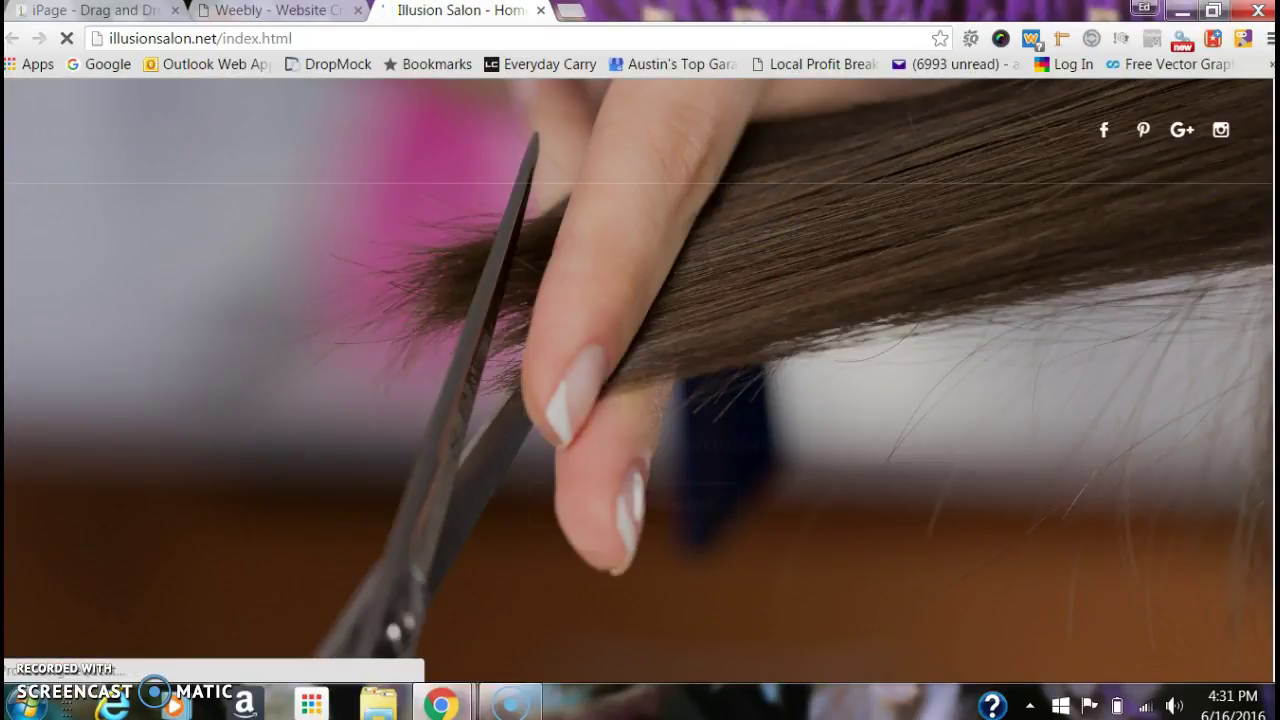
scroll(640, 400, "down", 4)
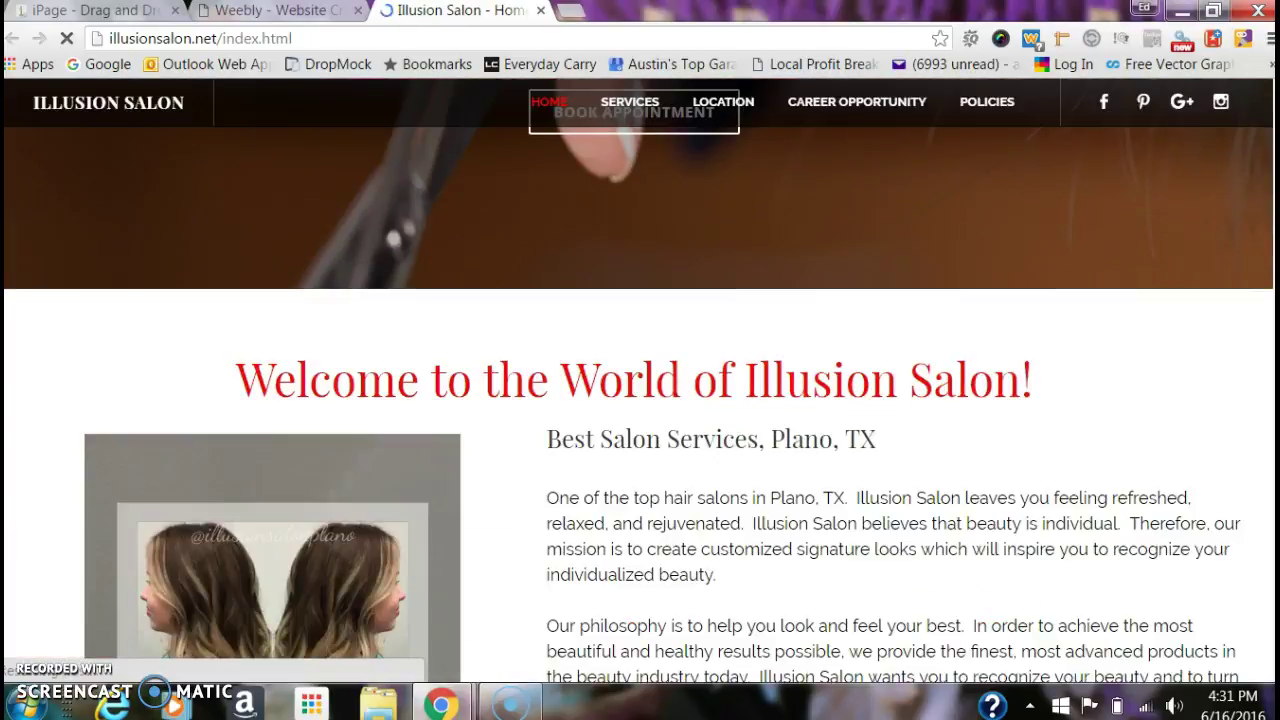
scroll(435, 303, "down", 2)
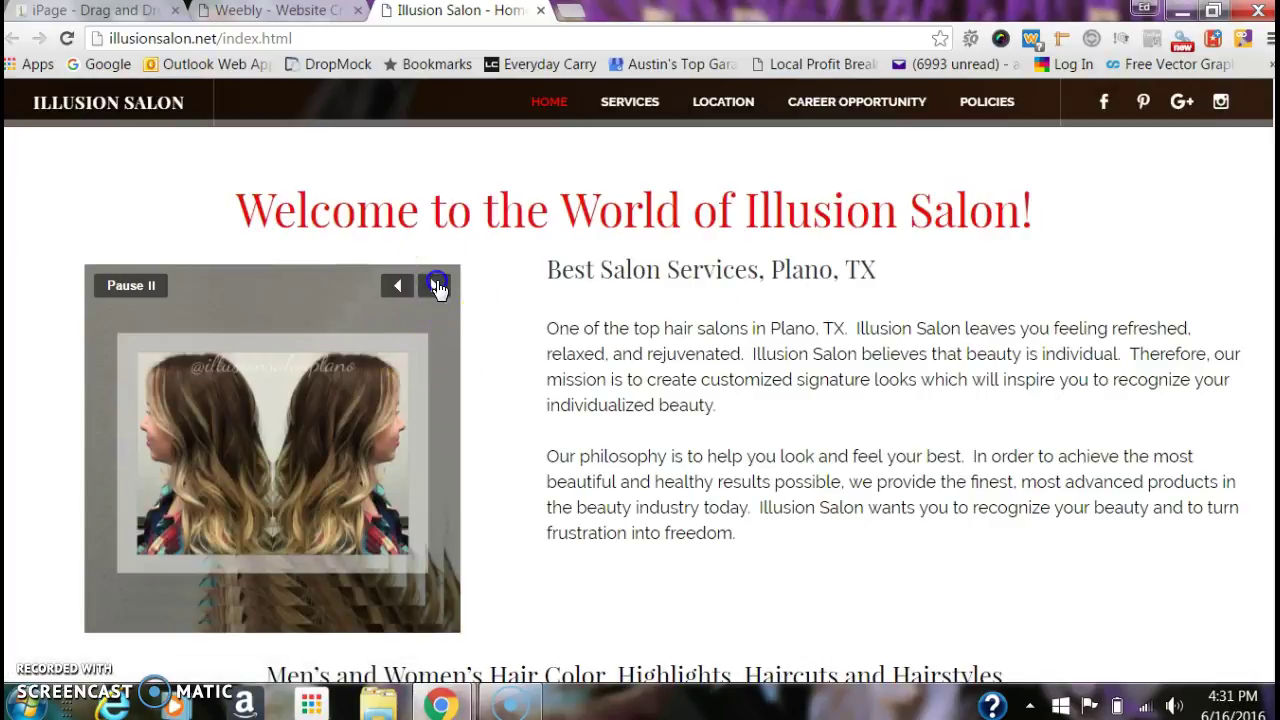
Step: Go through the photos in the live Home page's welcome slideshow to check for the added picture
left_click(438, 287)
left_click(438, 287)
left_click(438, 287)
left_click(438, 287)
left_click(438, 287)
left_click(438, 287)
left_click(438, 287)
left_click(438, 287)
left_click(438, 287)
left_click(438, 287)
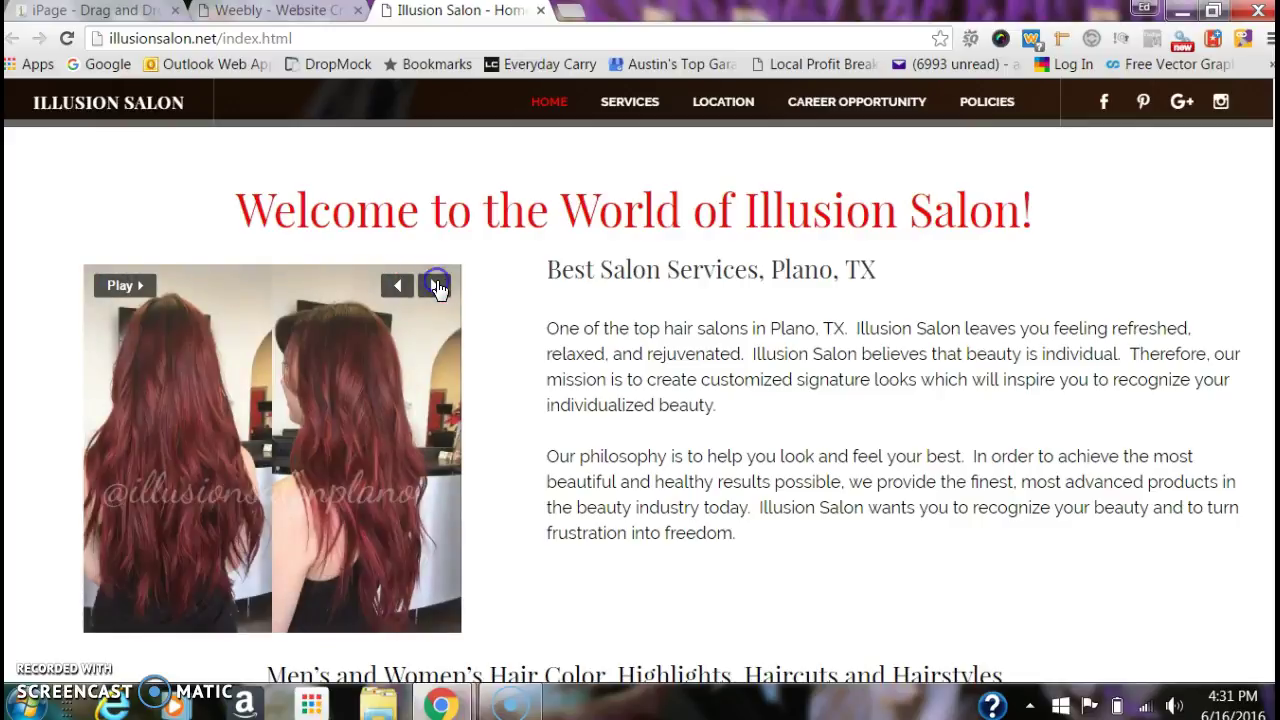
left_click(438, 287)
left_click(438, 287)
left_click(438, 287)
left_click(438, 287)
left_click(438, 287)
left_click(438, 287)
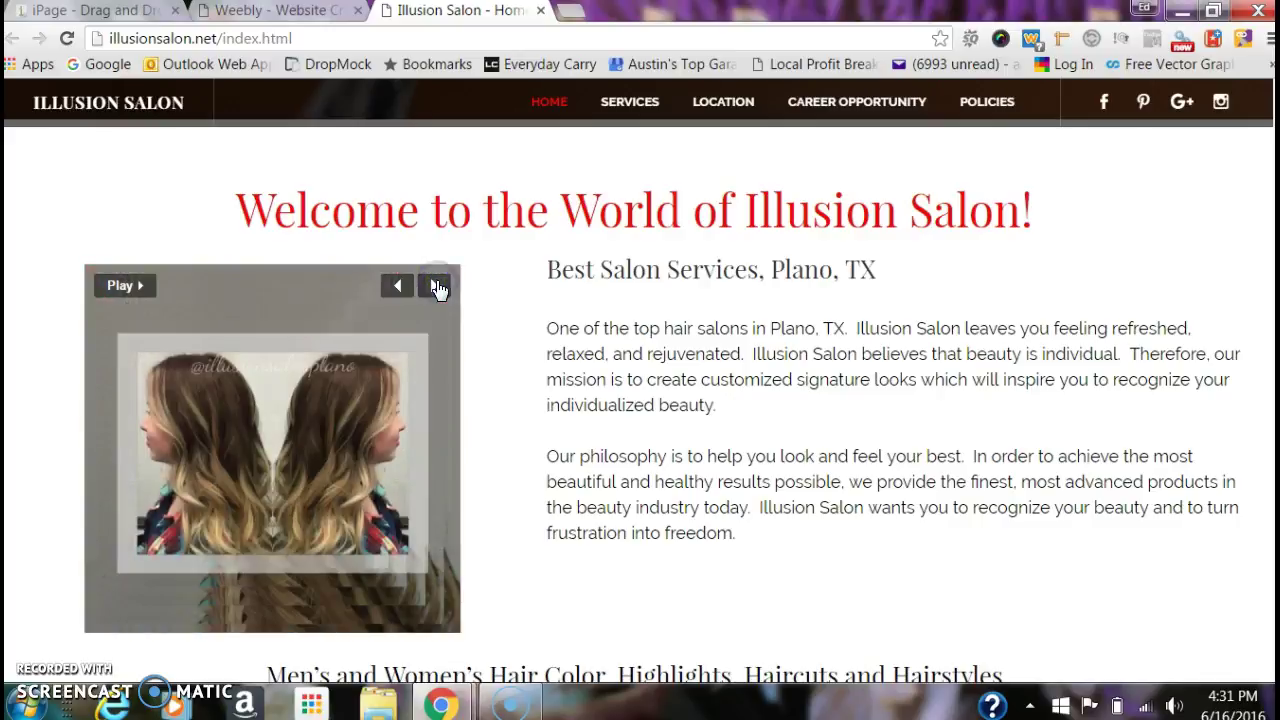
left_click(438, 287)
left_click(438, 287)
left_click(292, 192)
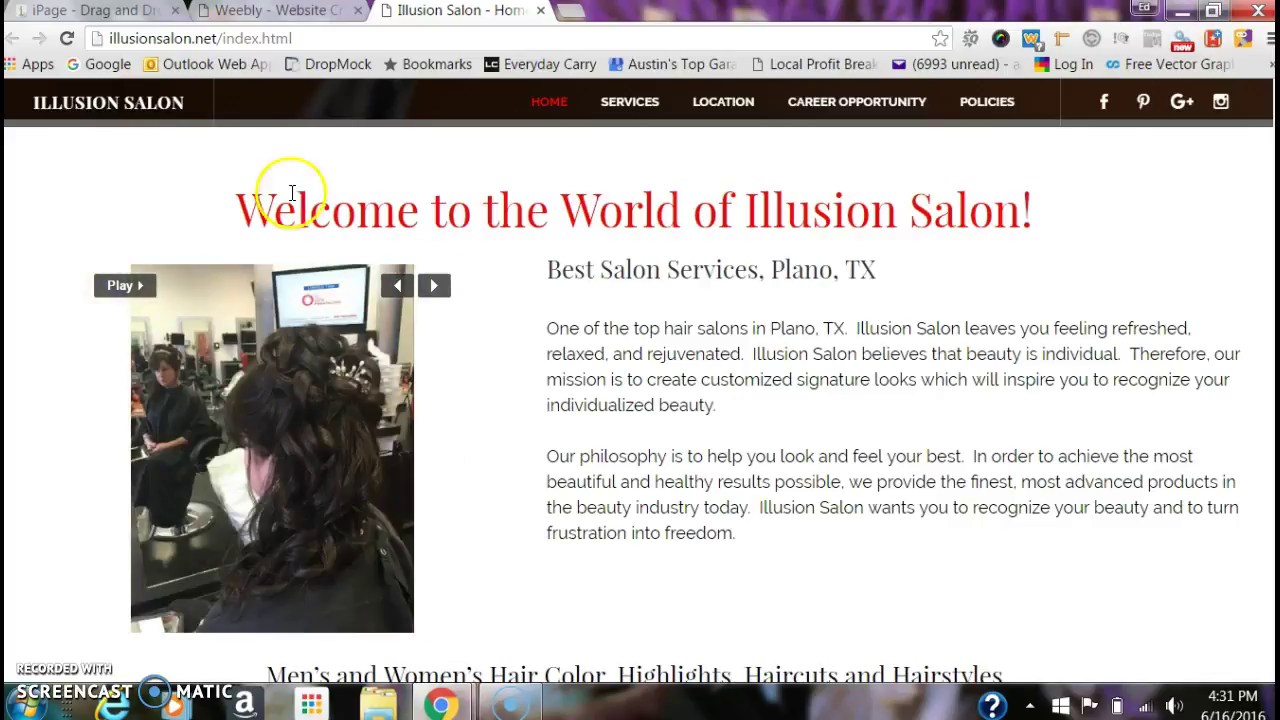
Step: Reload the live Home page and advance the welcome slideshow to the new blonde hair photo
left_click(66, 38)
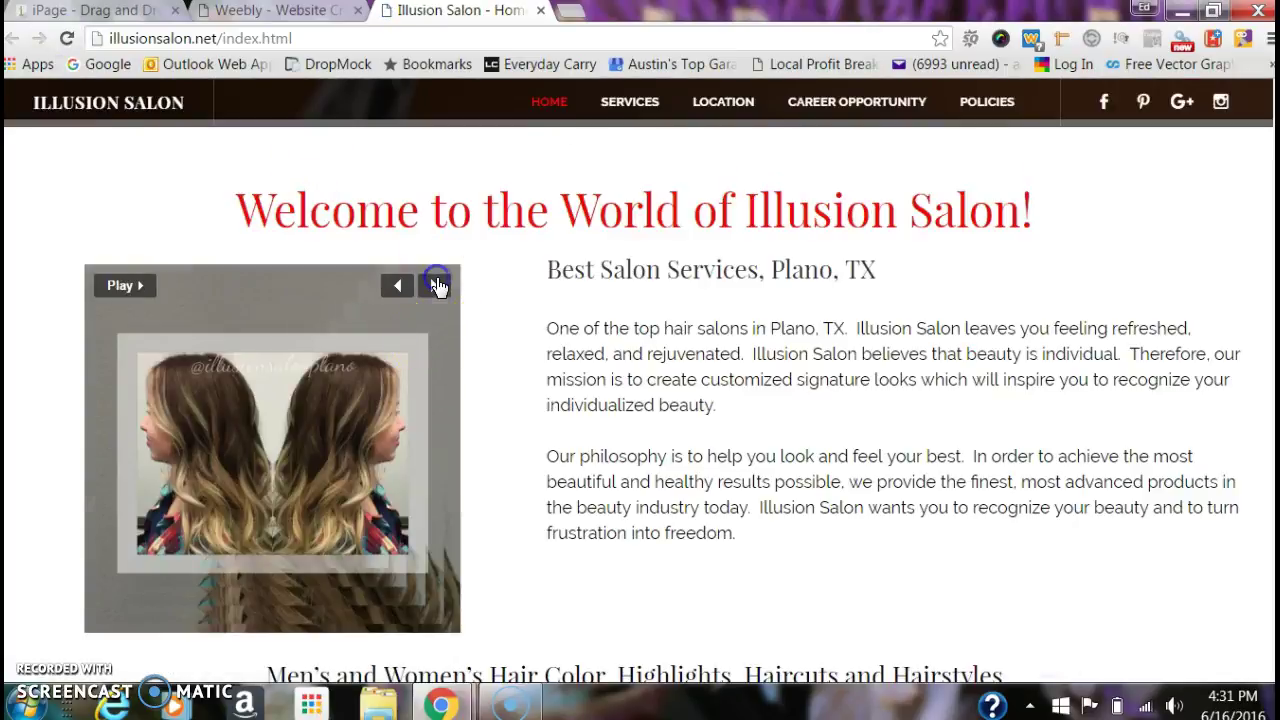
left_click(438, 285)
left_click(438, 285)
left_click(438, 285)
left_click(438, 285)
left_click(438, 285)
left_click(438, 285)
left_click(438, 285)
left_click(438, 285)
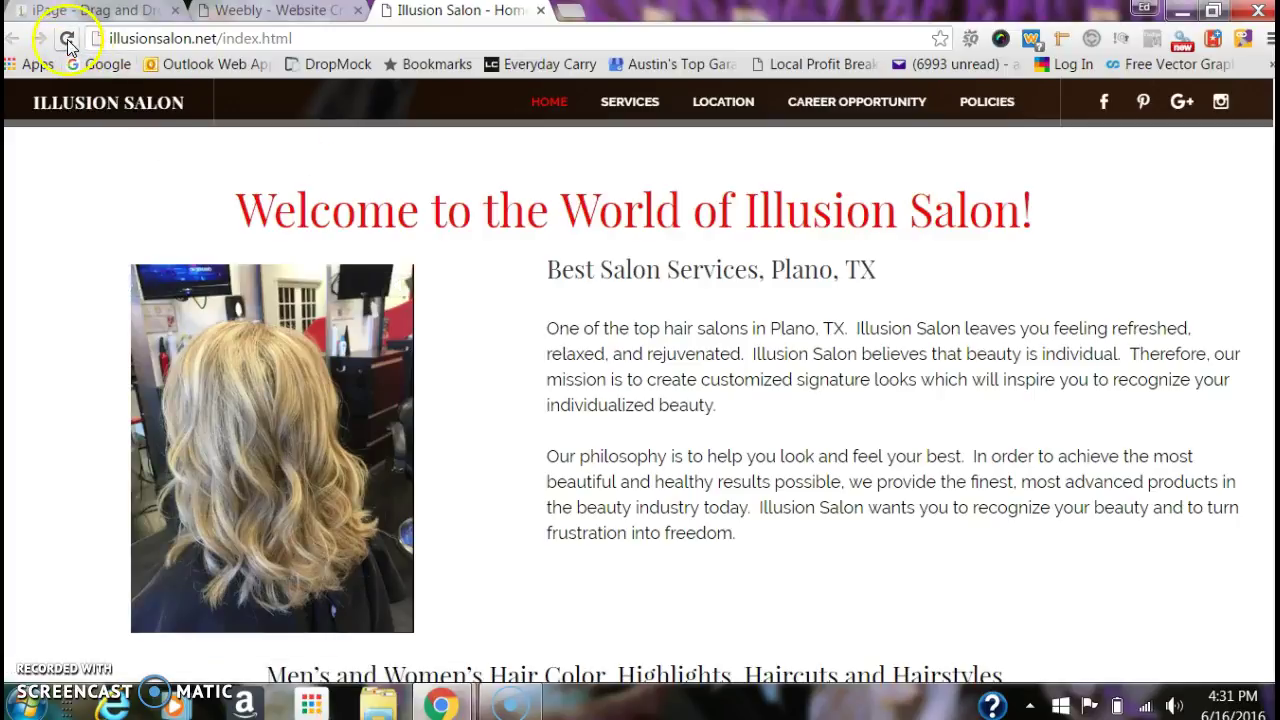
mouse_move(352, 293)
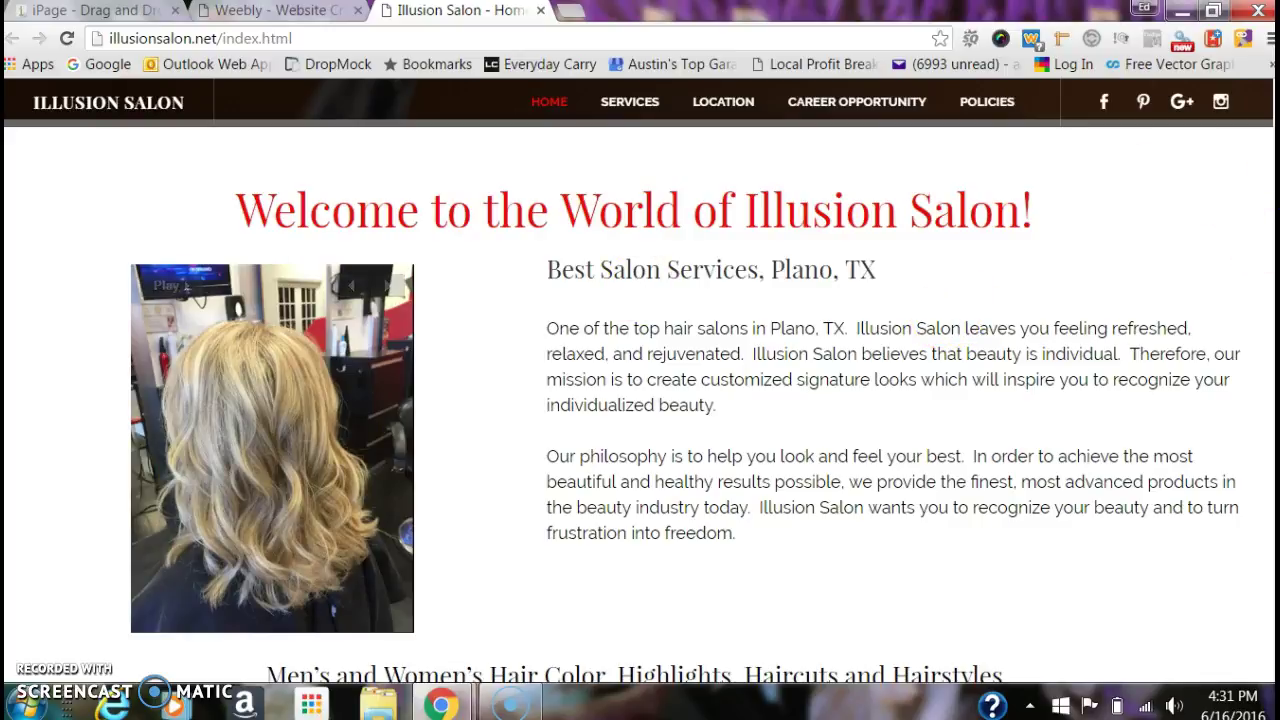
Step: Look through the live Home page past the Our Services section and return to the welcome section
scroll(640, 380, "down", 2)
scroll(640, 380, "down", 5)
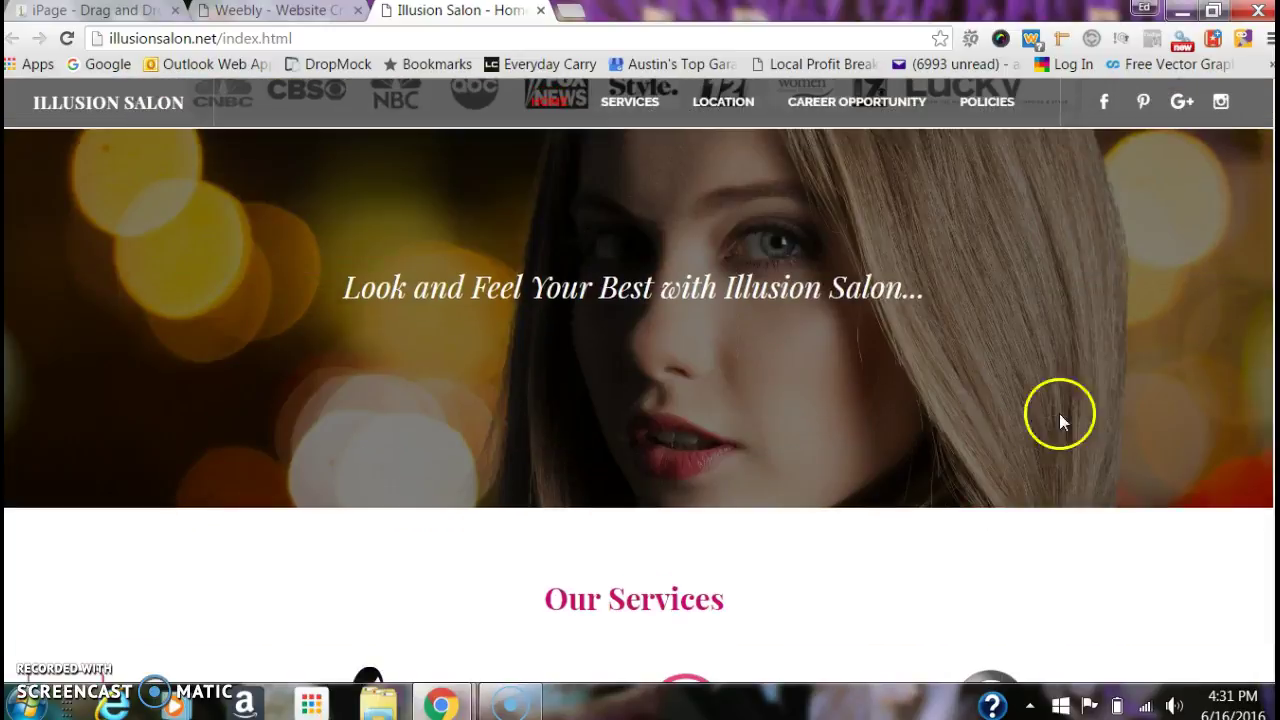
scroll(640, 380, "down", 8)
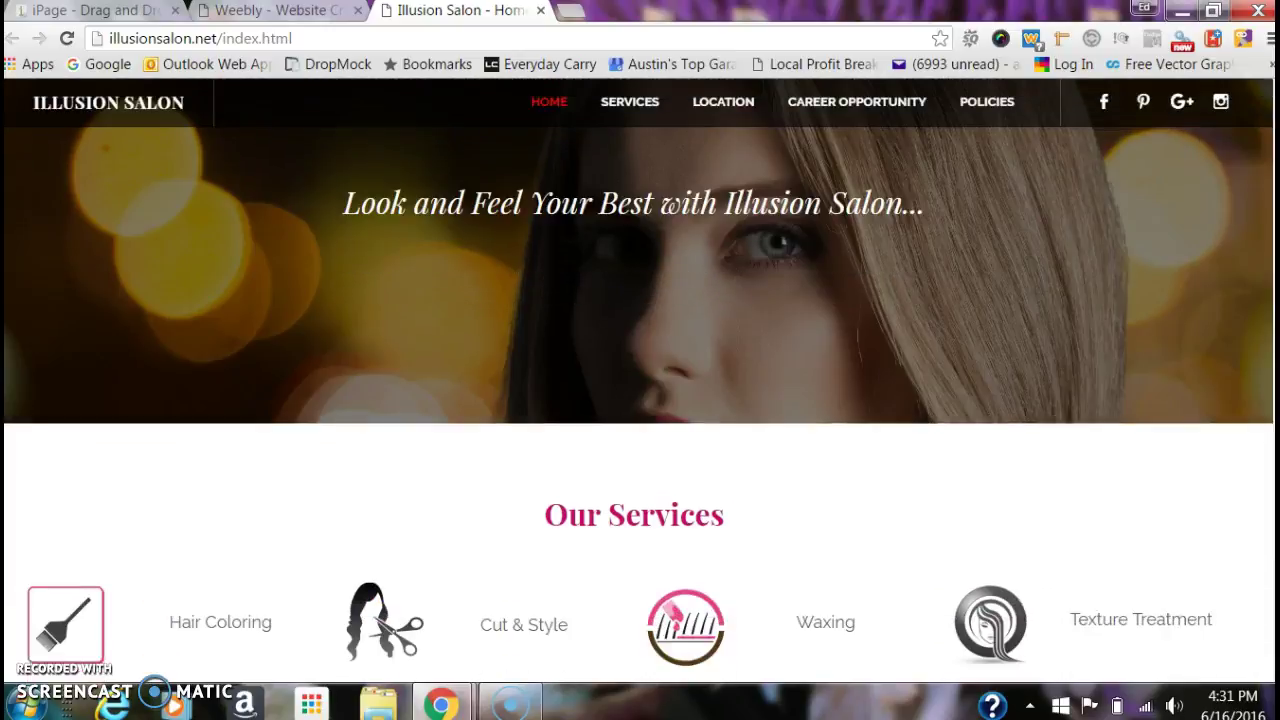
scroll(1270, 233, "down", 6)
scroll(1270, 233, "up", 15)
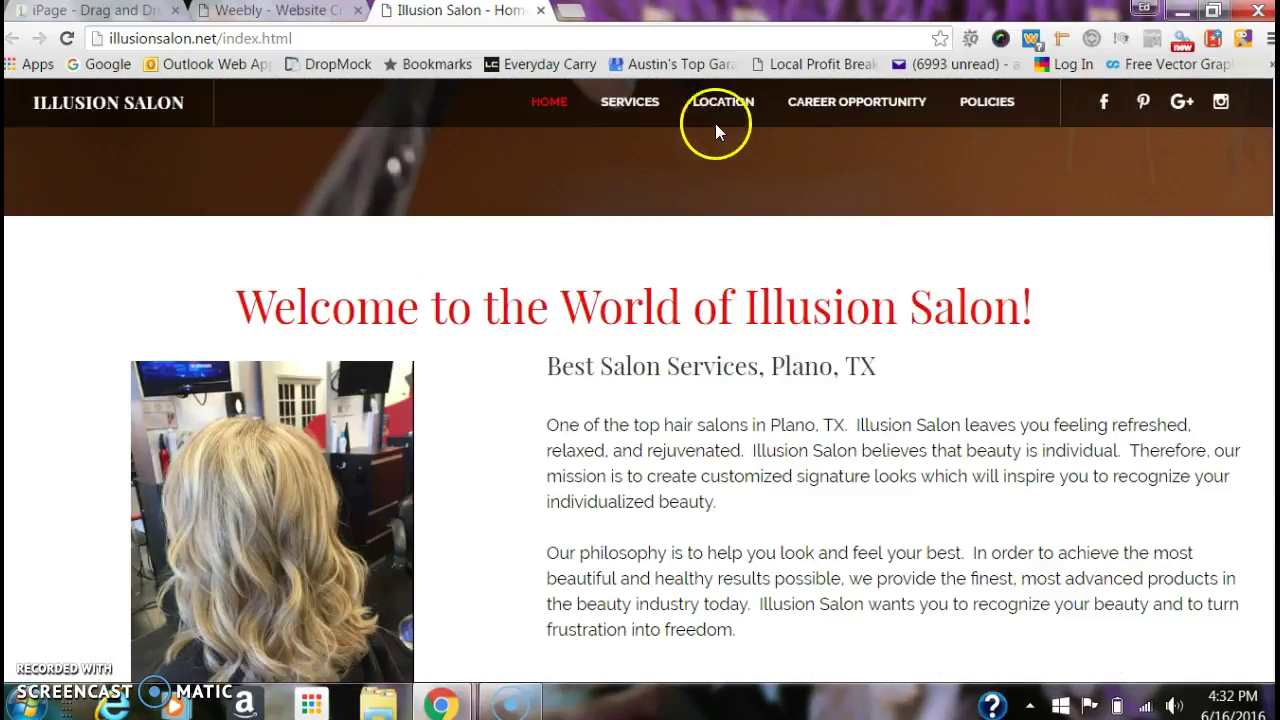
Step: Open the live Services page and check the women's haircut price in the Cut/Style section
left_click(640, 102)
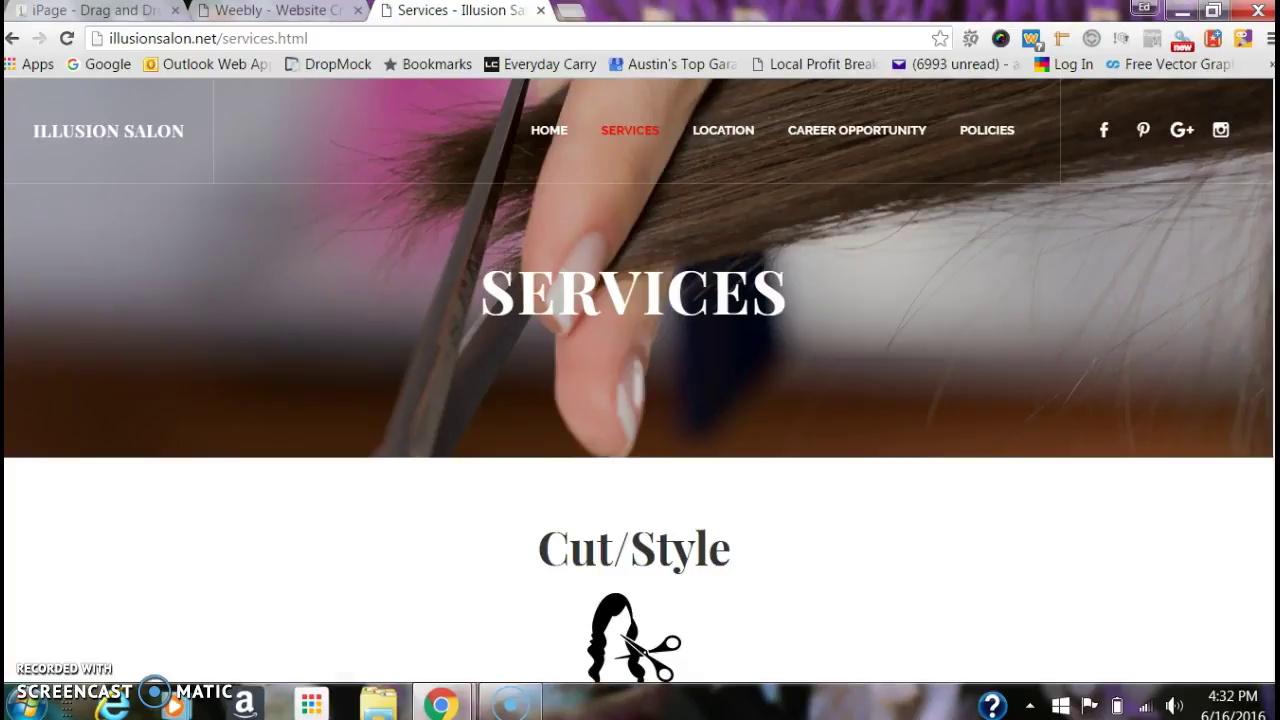
scroll(640, 400, "down", 4)
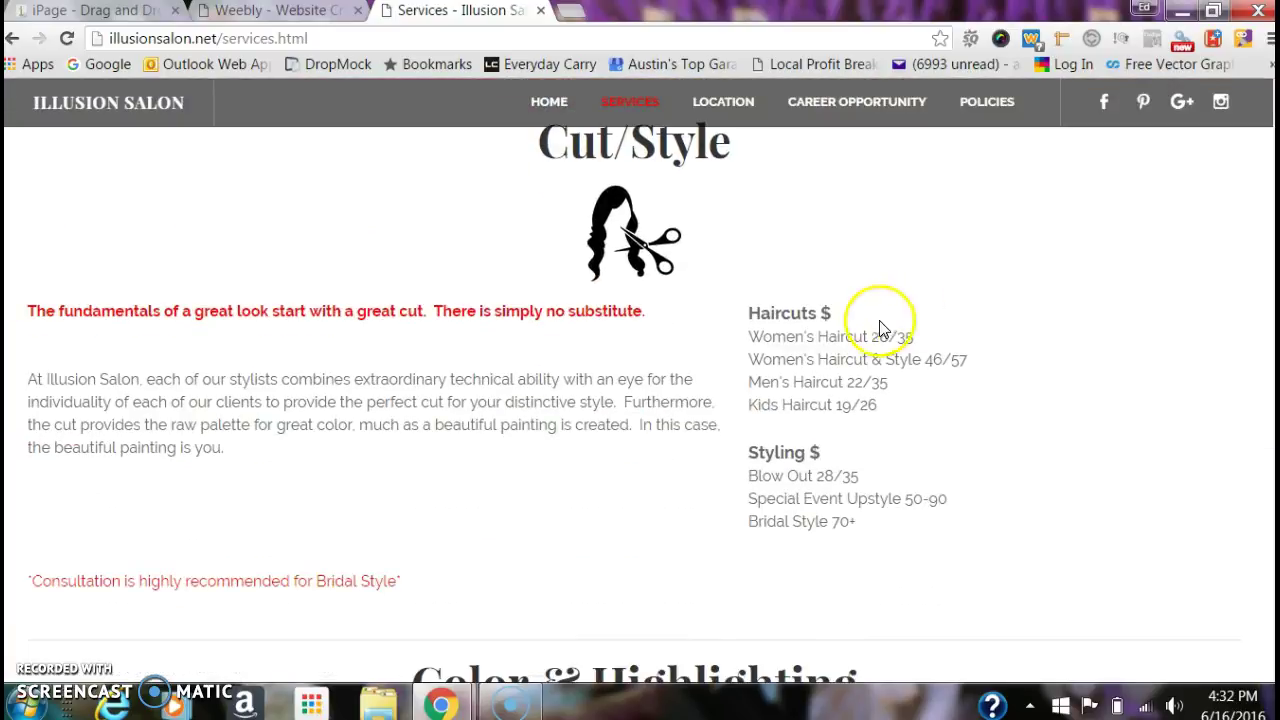
left_click(872, 338)
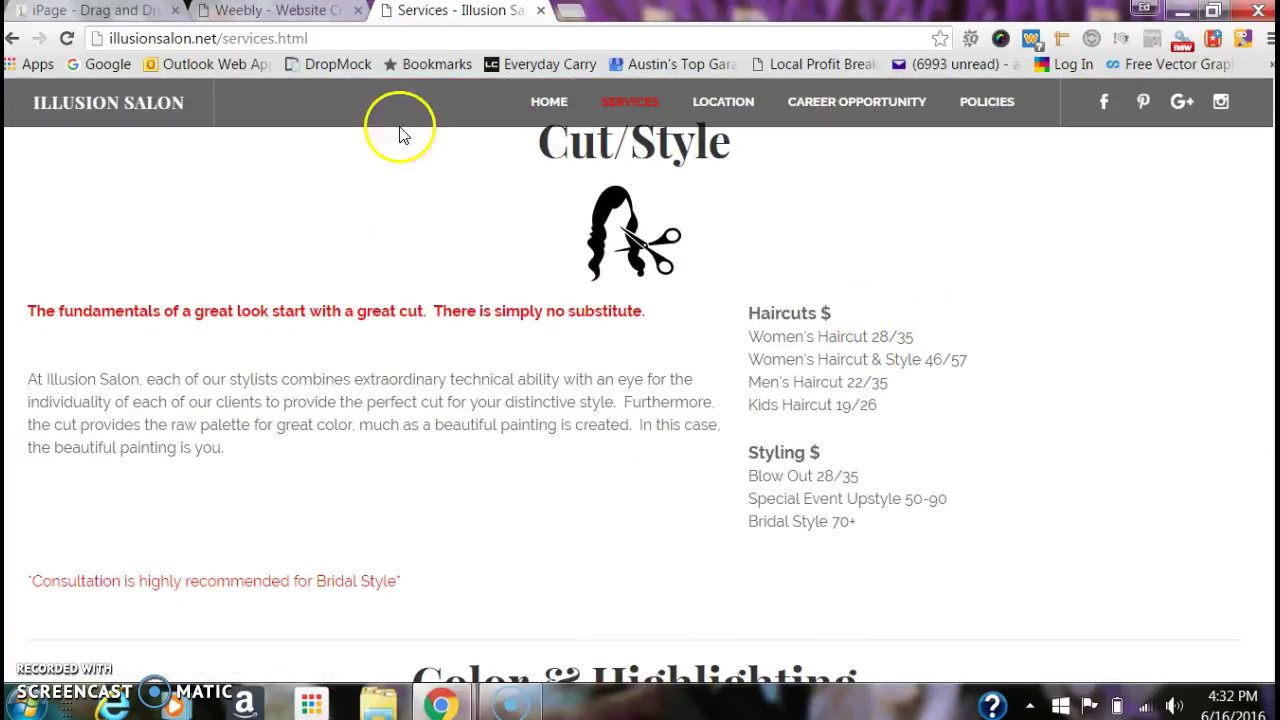
Step: Switch back to the Weebly editor, dismiss the publishing notice and open the Services page in it
left_click(270, 14)
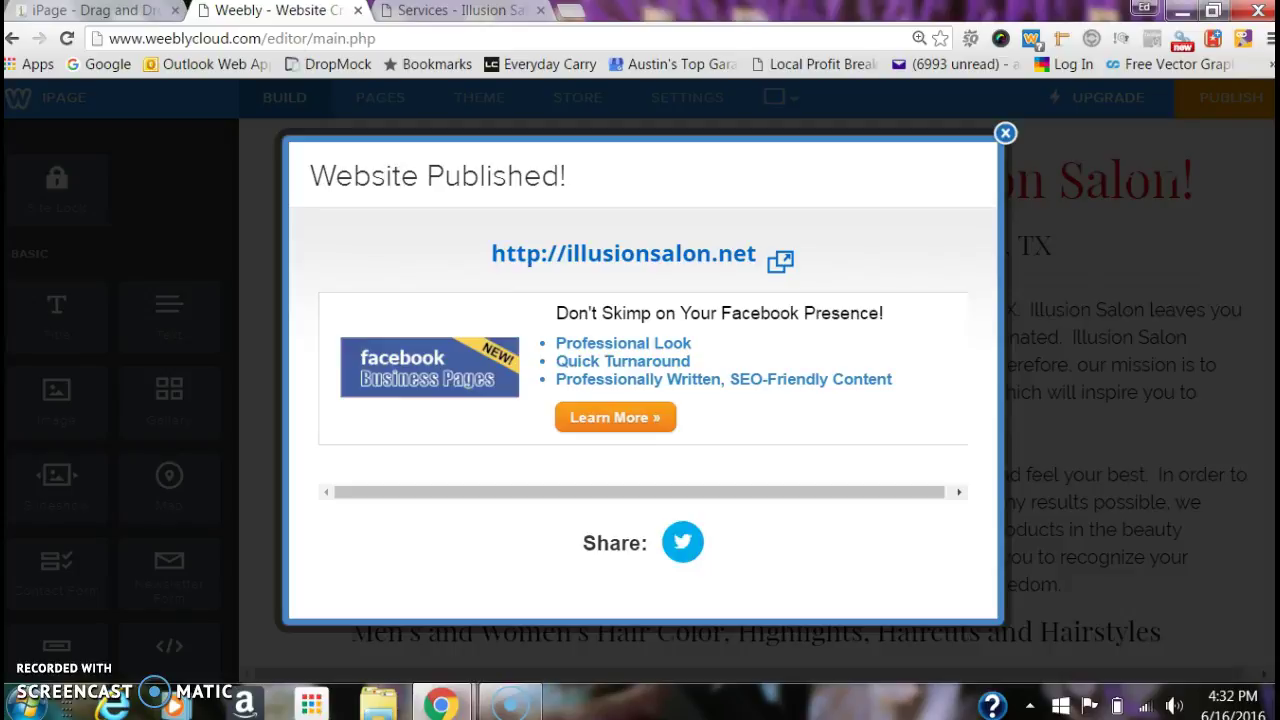
left_click(1005, 132)
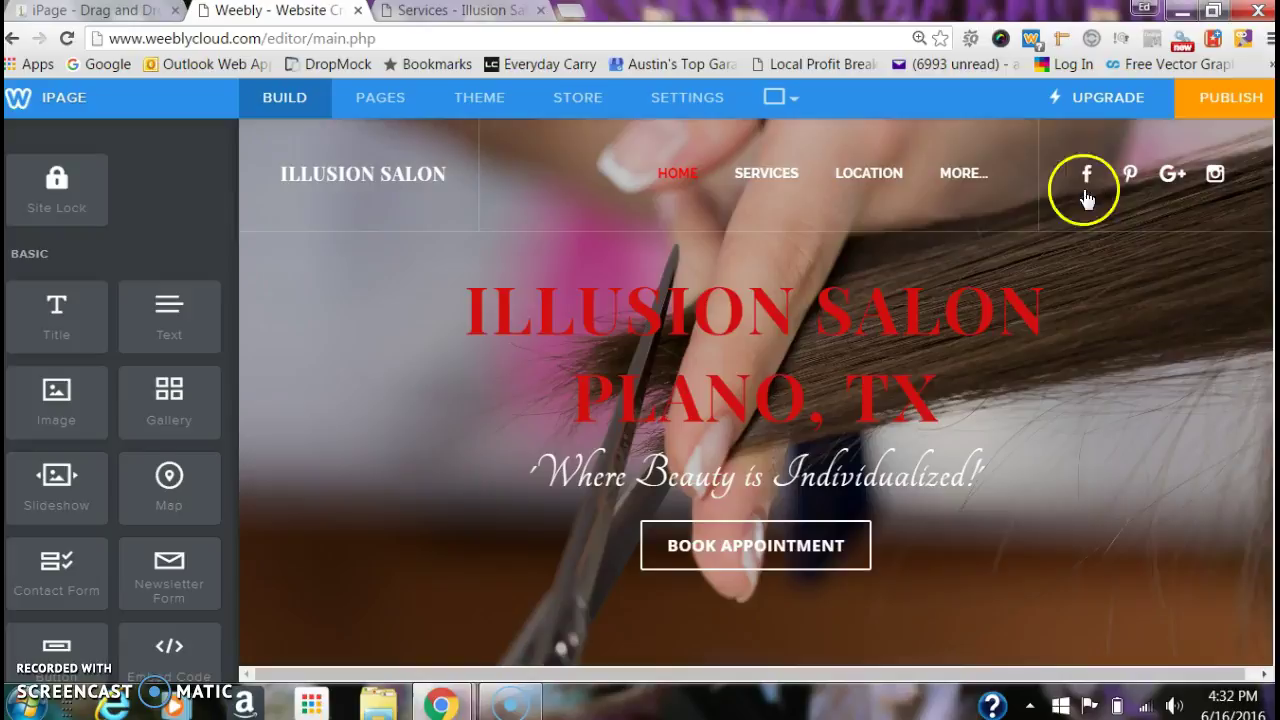
mouse_move(963, 181)
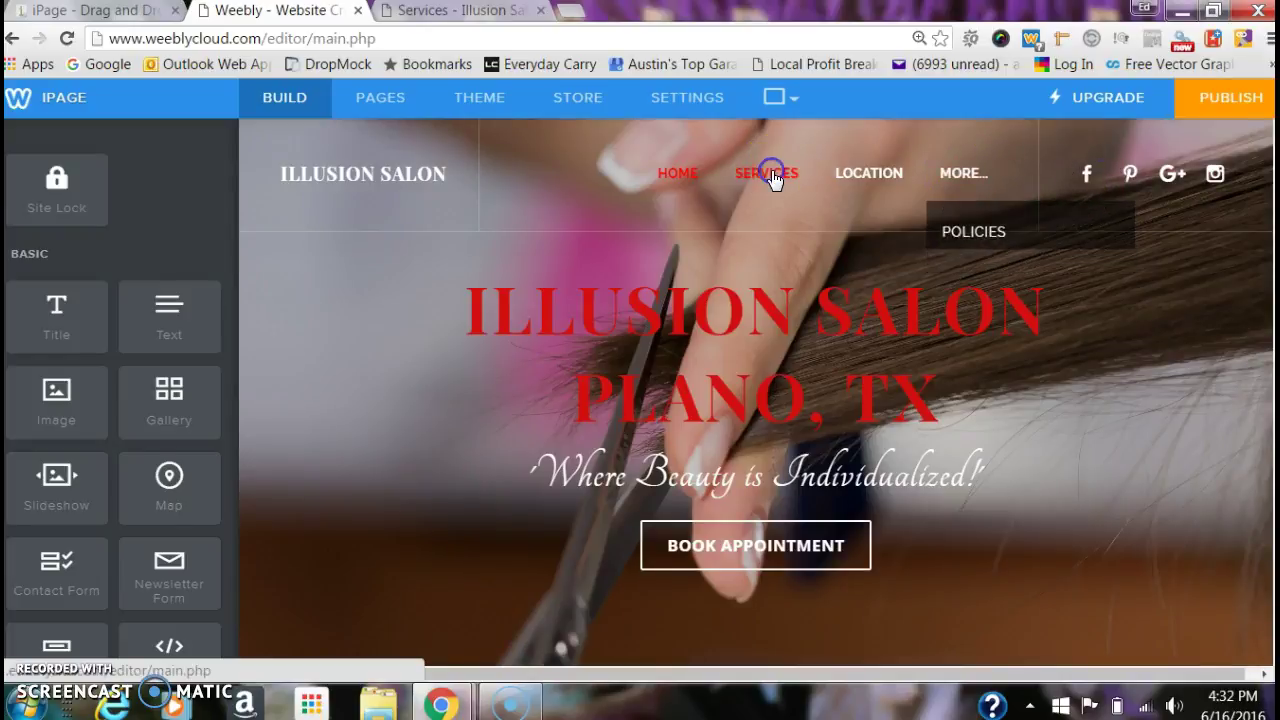
left_click(770, 176)
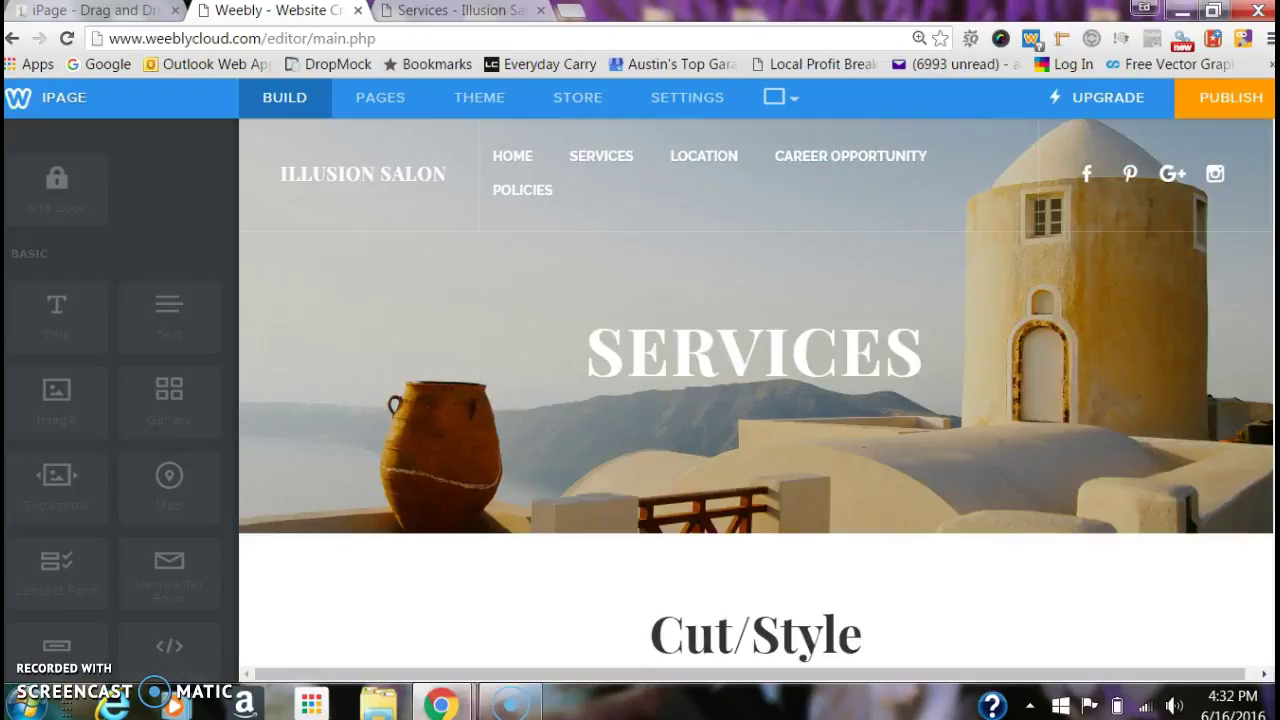
Step: Open the Cut/Style section's Haircuts price list for editing and place the text cursor after the Men's Haircut price
scroll(760, 400, "down", 2)
scroll(1129, 314, "down", 3)
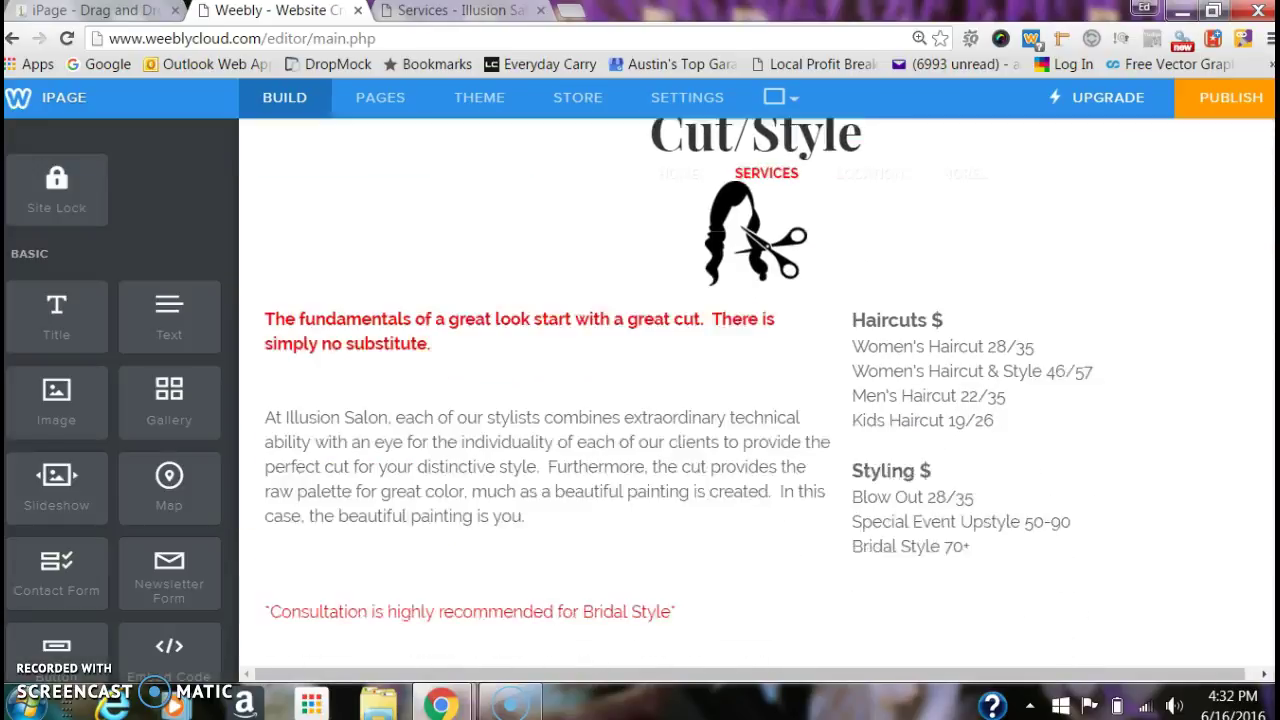
left_click(1018, 322)
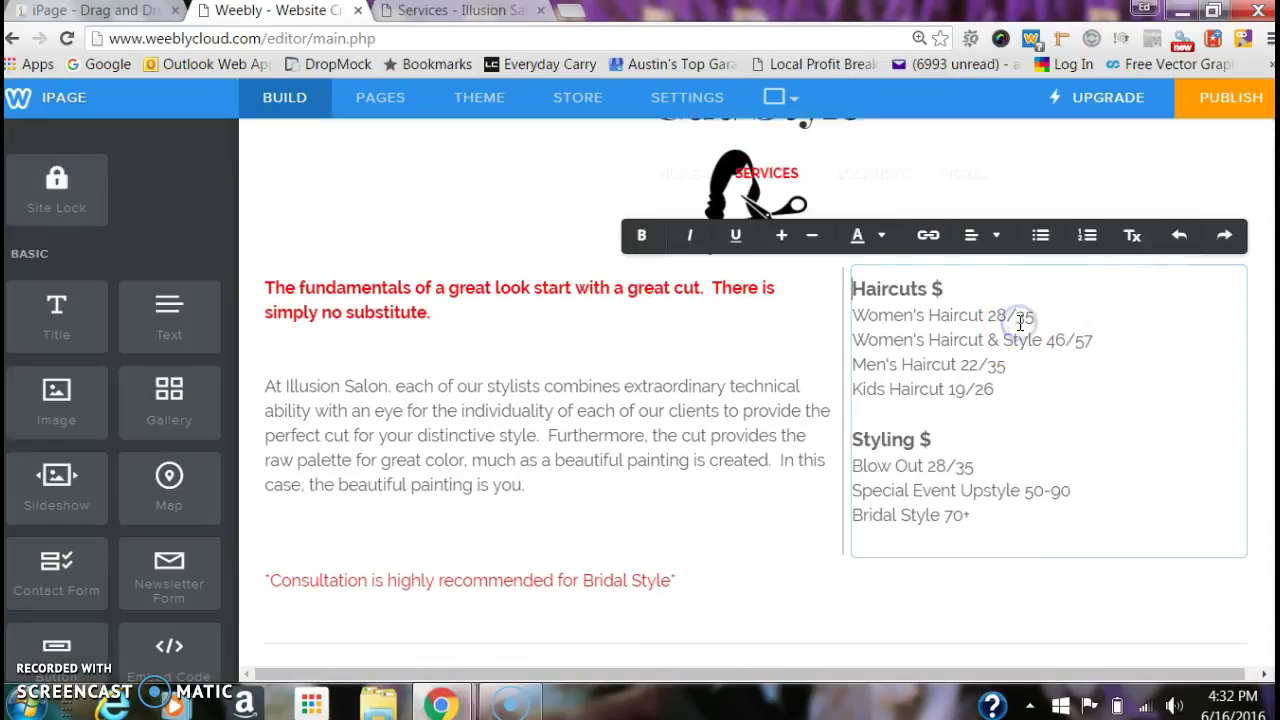
left_click(1036, 320)
left_click(1095, 341)
left_click(1005, 362)
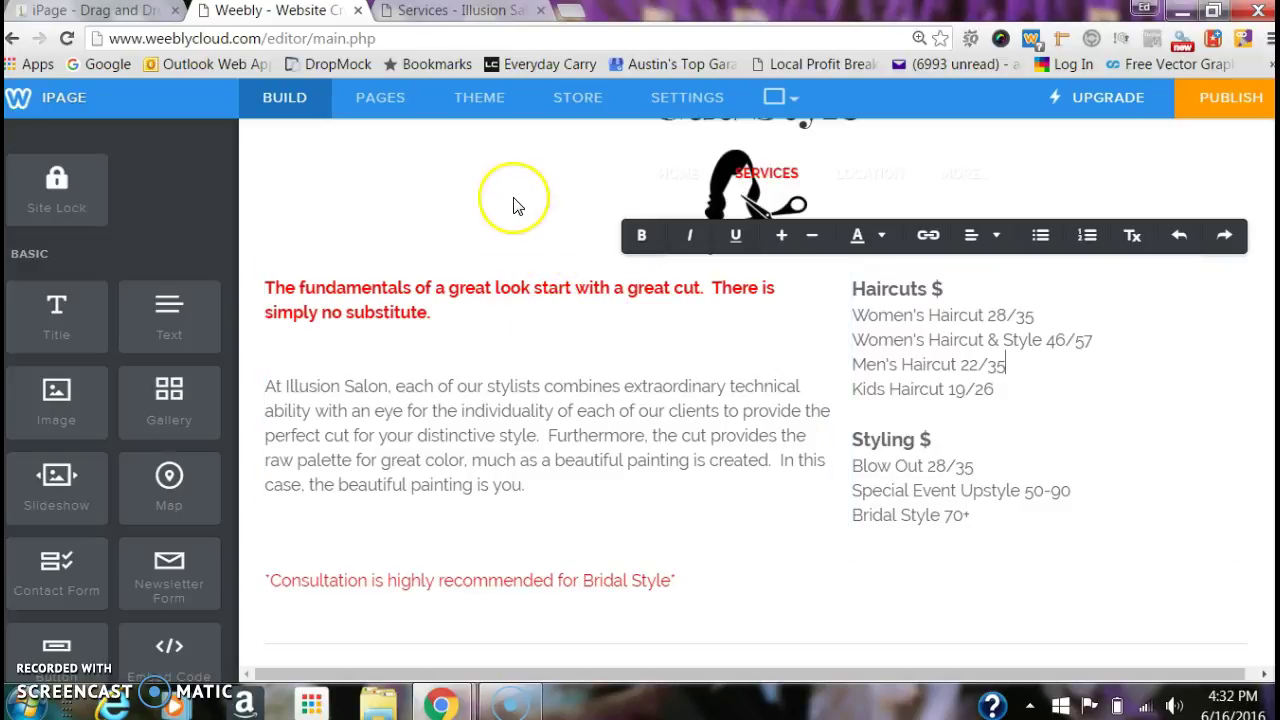